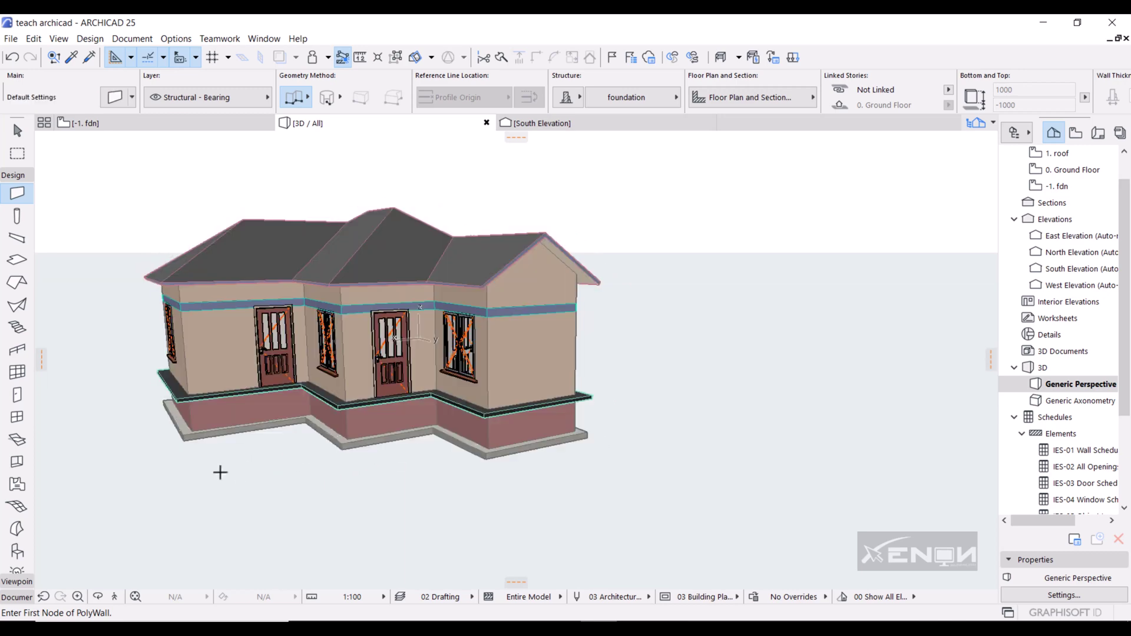
# Step: Inspect the house in 3D, then open the Ground Floor plan with space around the building in view
pyautogui.keyDown('shift'); pyautogui.moveTo(220, 472); pyautogui.dragTo(446, 491, button='middle'); pyautogui.keyUp('shift')
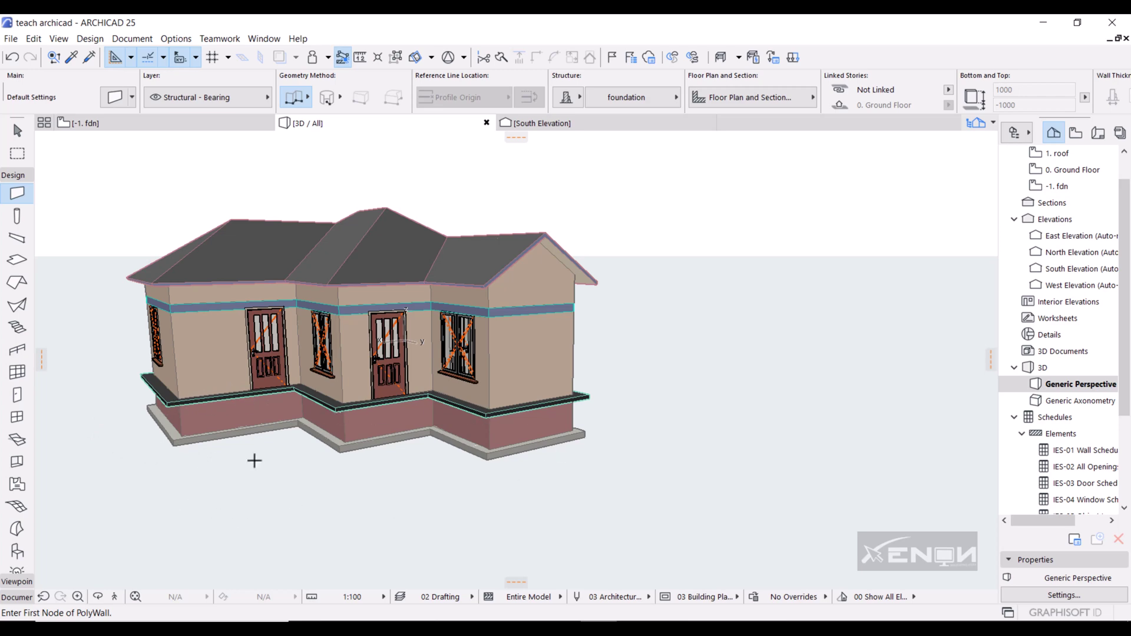
pyautogui.moveTo(254, 461); pyautogui.dragTo(294, 463, button='middle')
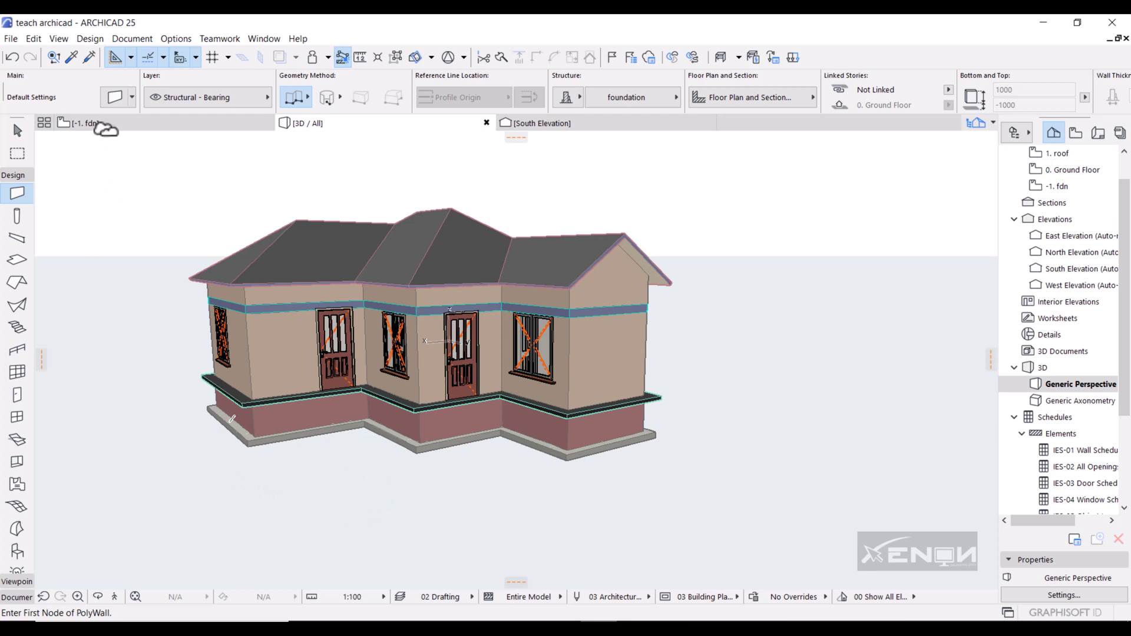
pyautogui.click(150, 126)
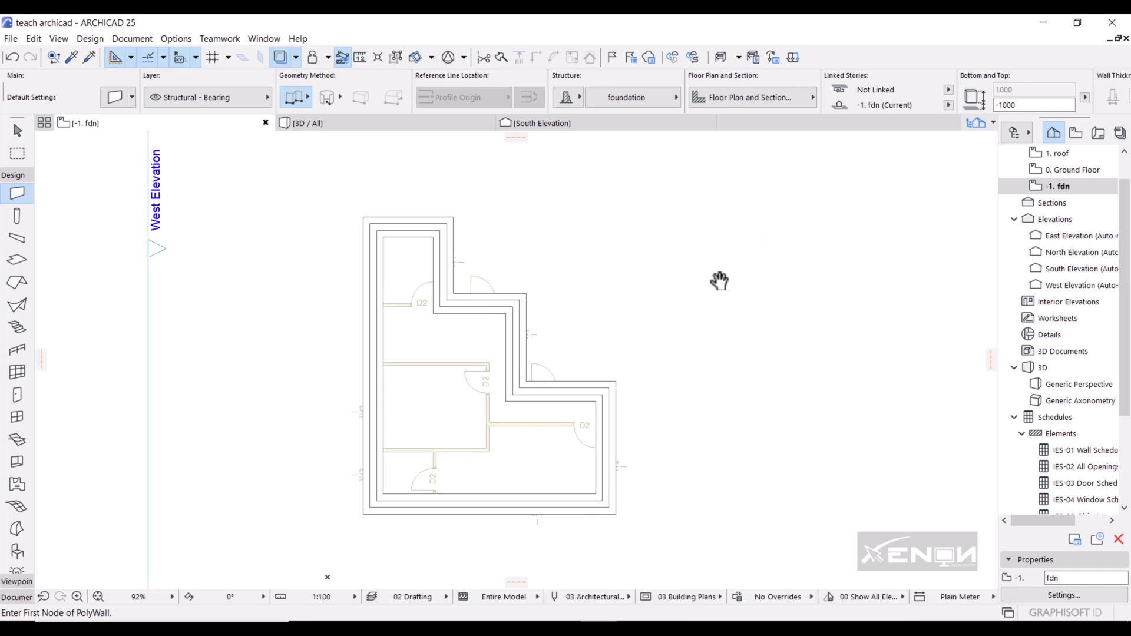
pyautogui.doubleClick(1084, 171)
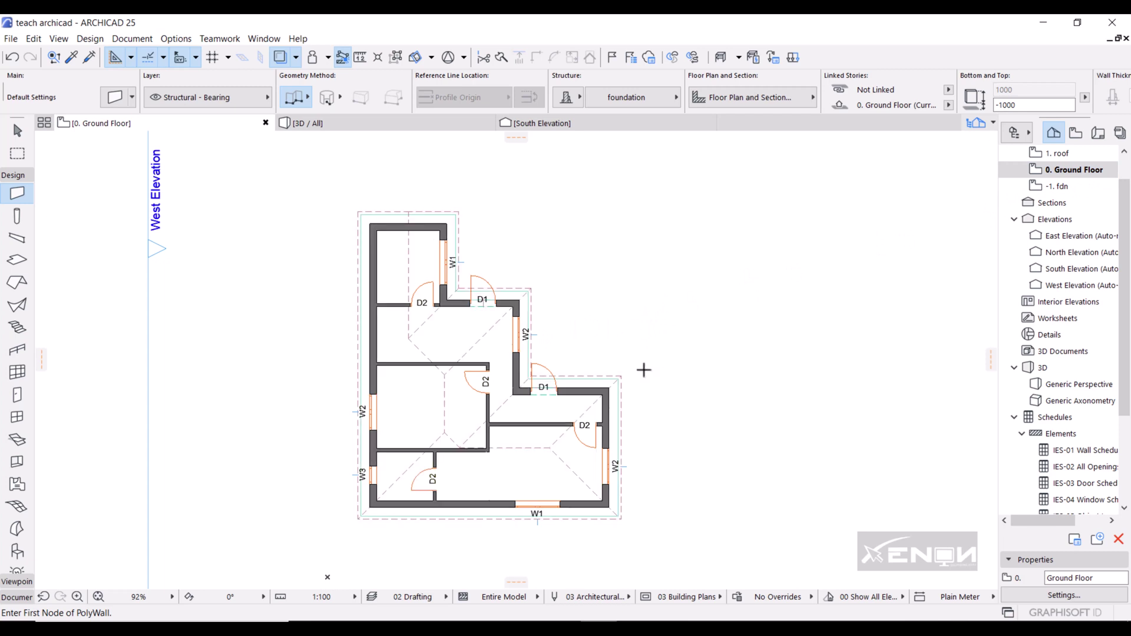
pyautogui.moveTo(644, 368); pyautogui.dragTo(634, 355, button='middle')
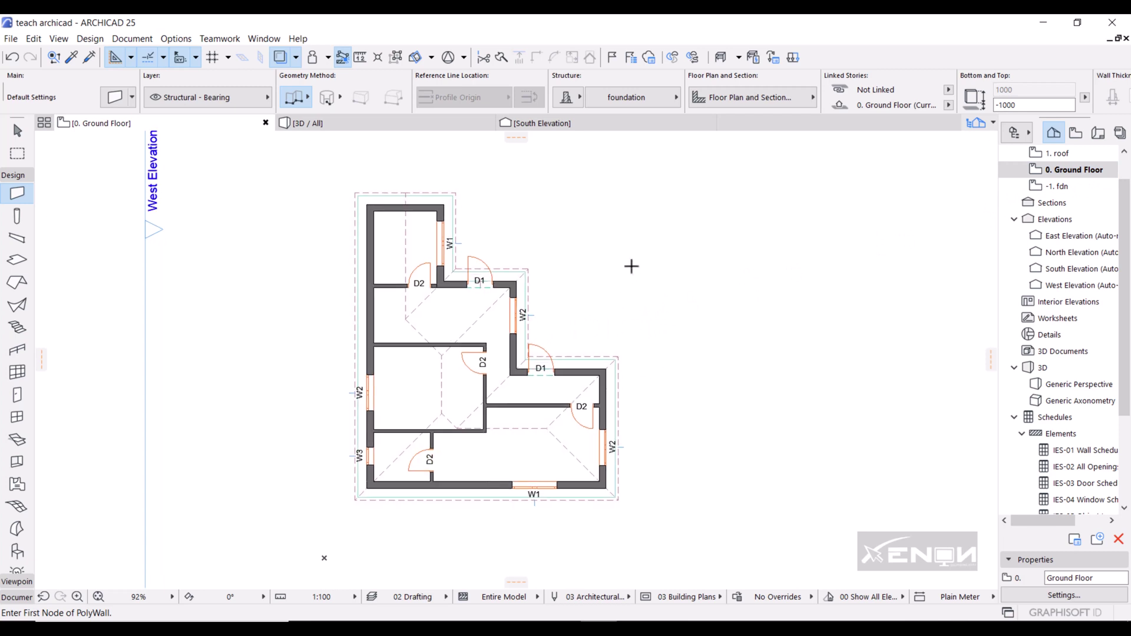
pyautogui.scroll(-2, 615, 273)
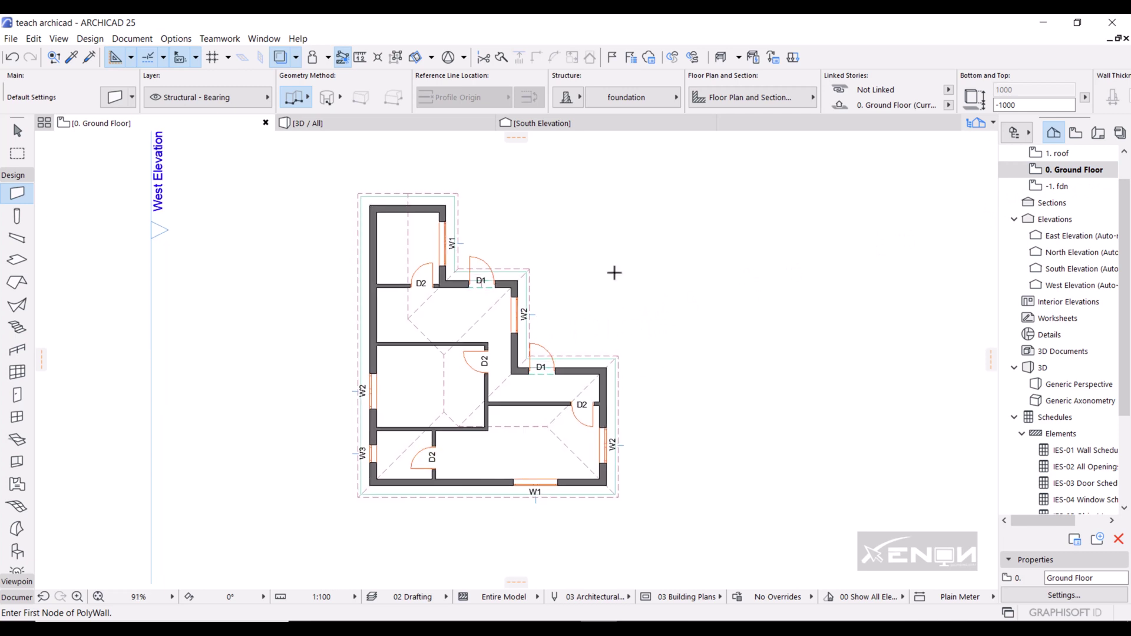
pyautogui.moveTo(612, 272); pyautogui.dragTo(610, 301, button='middle')
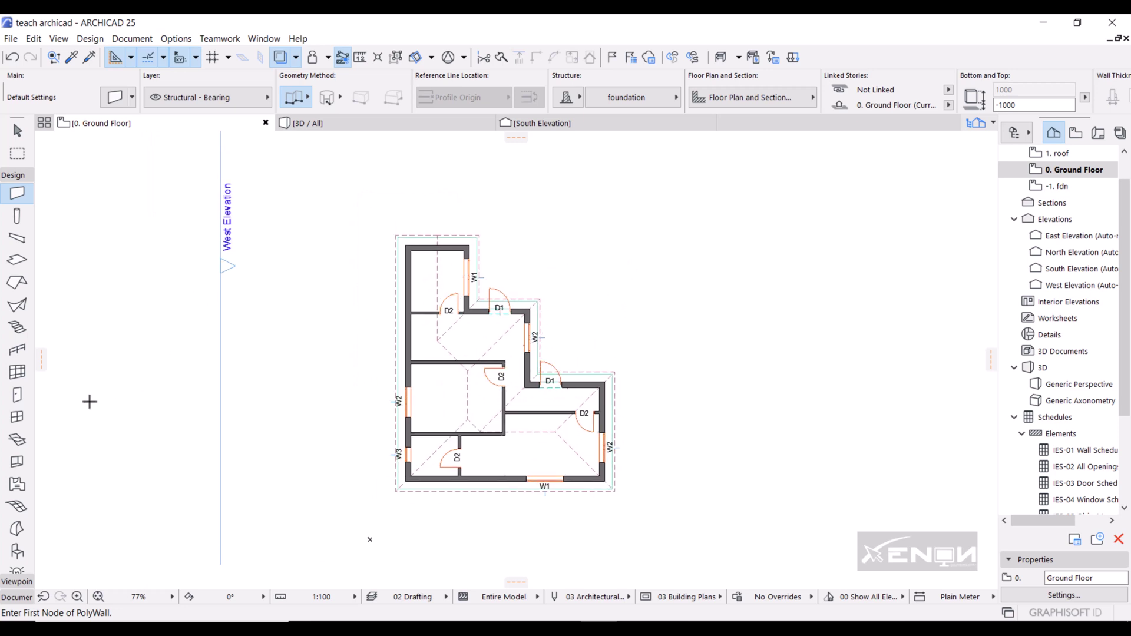
# Step: Activate the Mesh tool and set its default elevation to Project Zero to -100
pyautogui.click(13, 512)
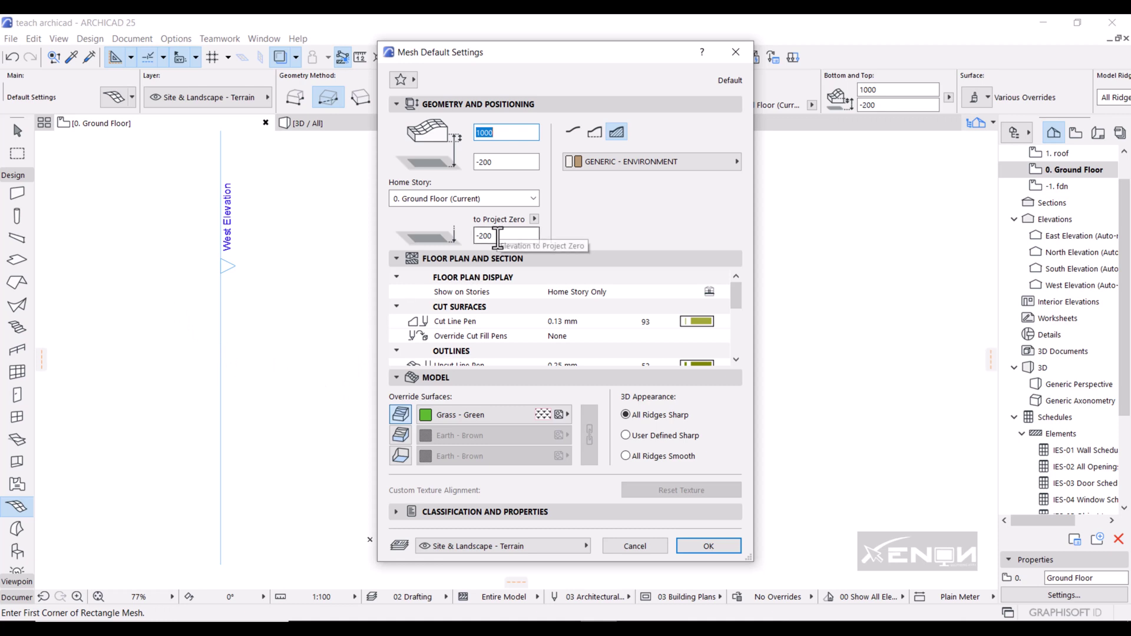
pyautogui.moveTo(492, 236); pyautogui.dragTo(485, 236)
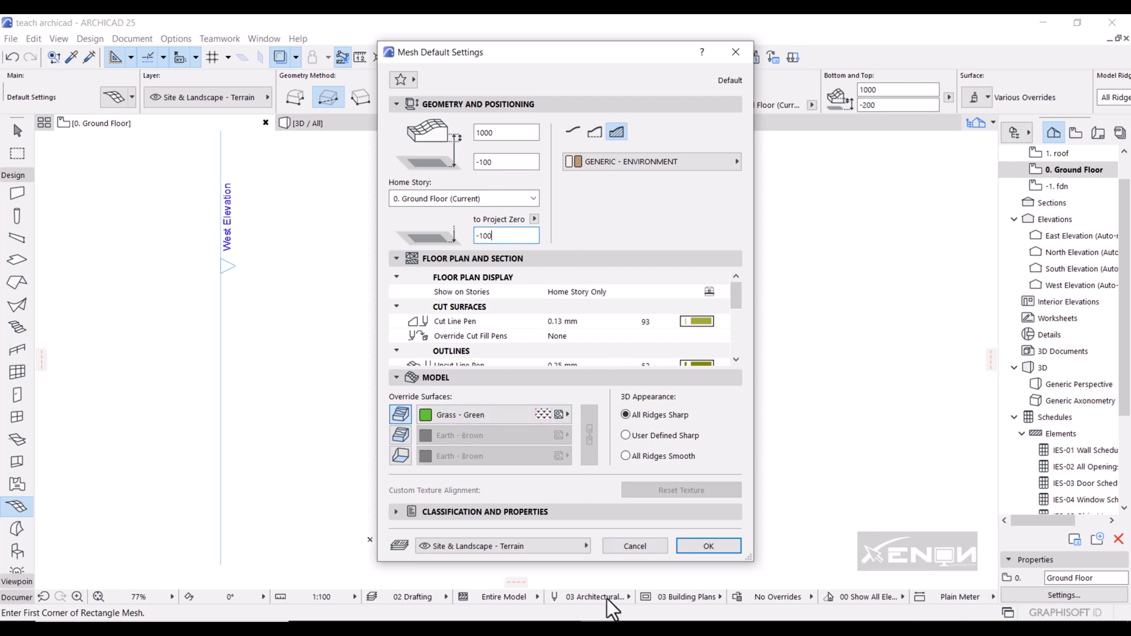
pyautogui.click(708, 546)
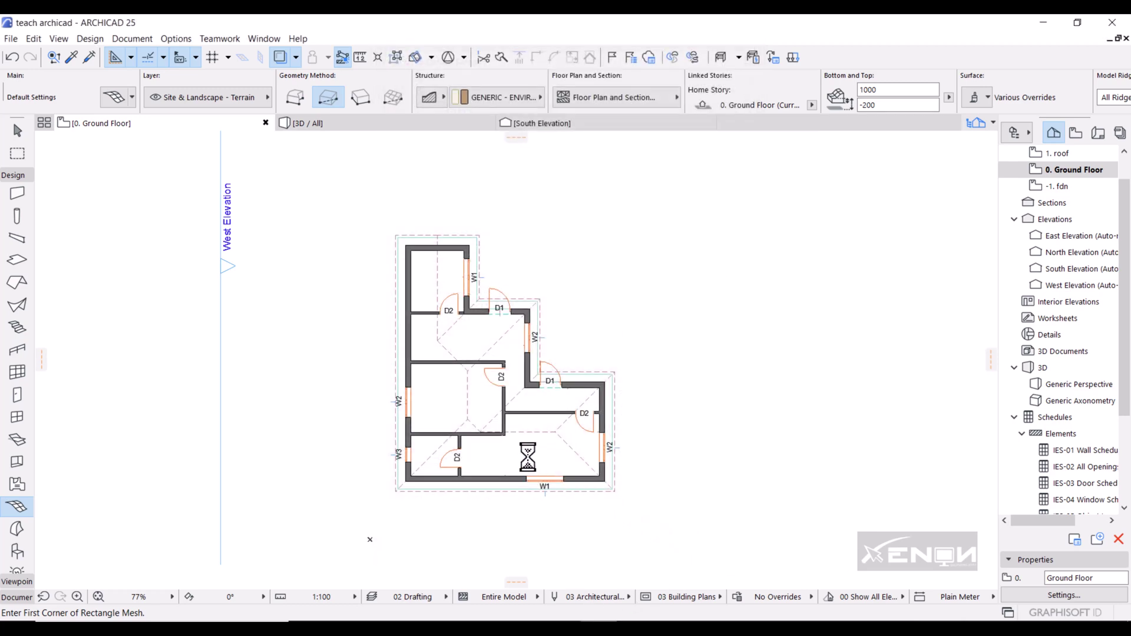
# Step: Draw a rectangular terrain mesh about 18010 by 16060 mm enclosing the whole house plan
pyautogui.click(311, 179)
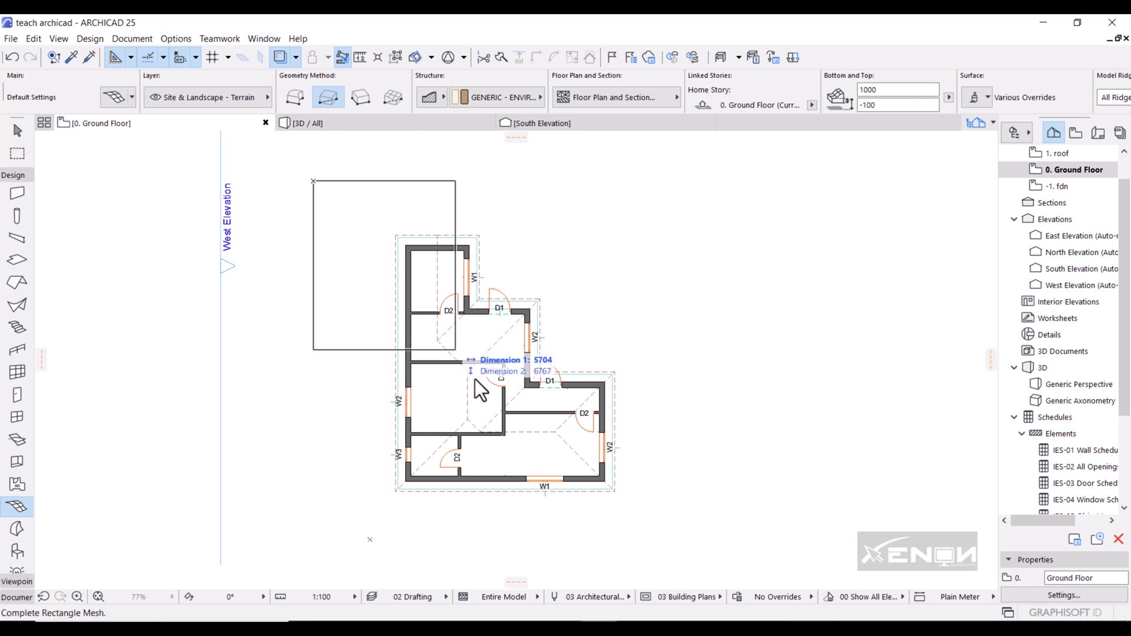
pyautogui.scroll(-1, 585, 416)
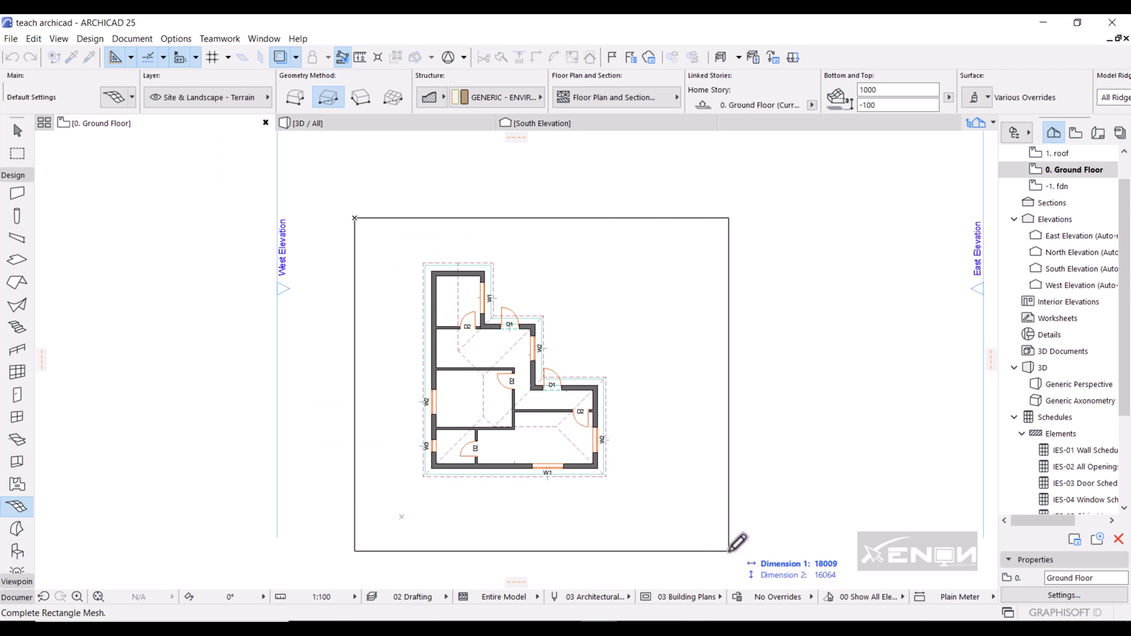
pyautogui.click(728, 551)
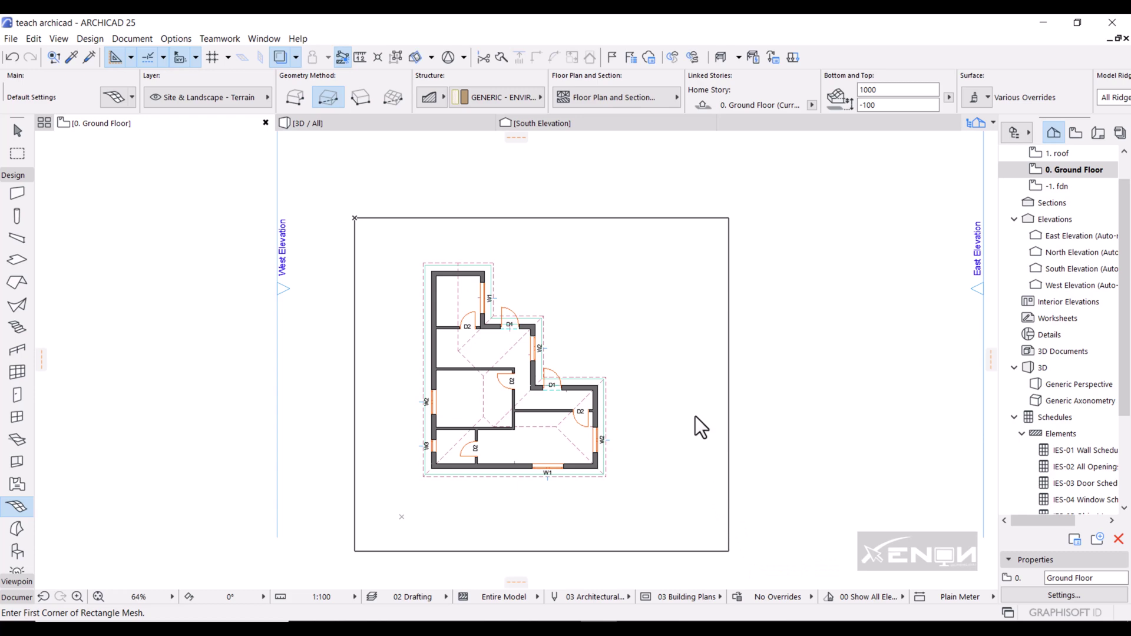
# Step: Select the terrain mesh and turn off its cover fills on the floor plan
pyautogui.keyDown('shift'); pyautogui.click(644, 354); pyautogui.keyUp('shift')
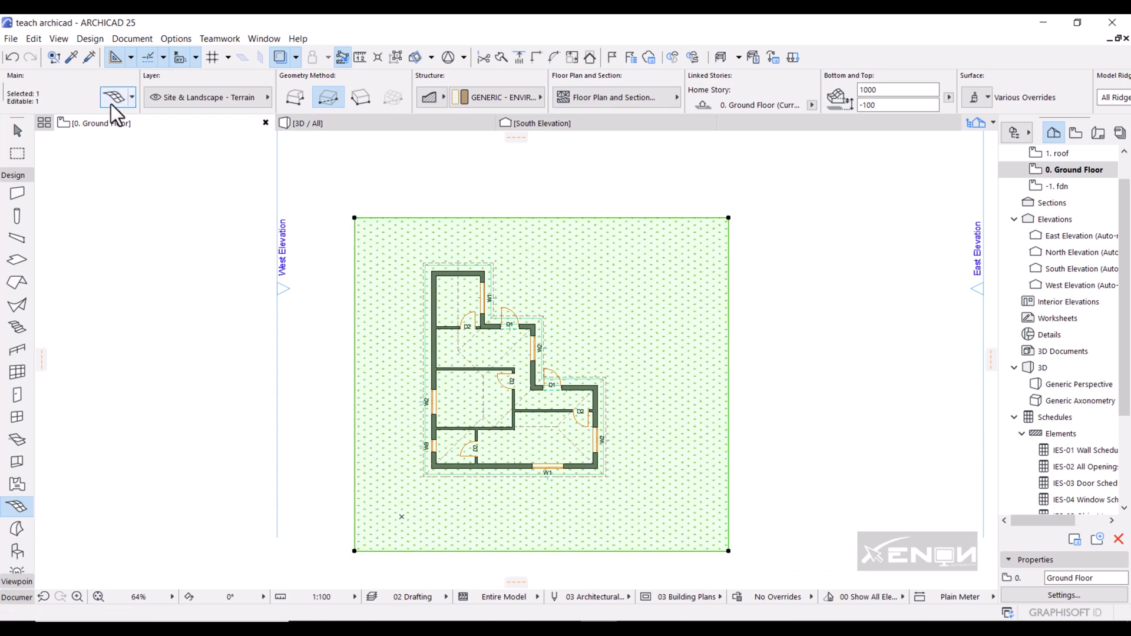
pyautogui.hotkey('ctrl', 't')
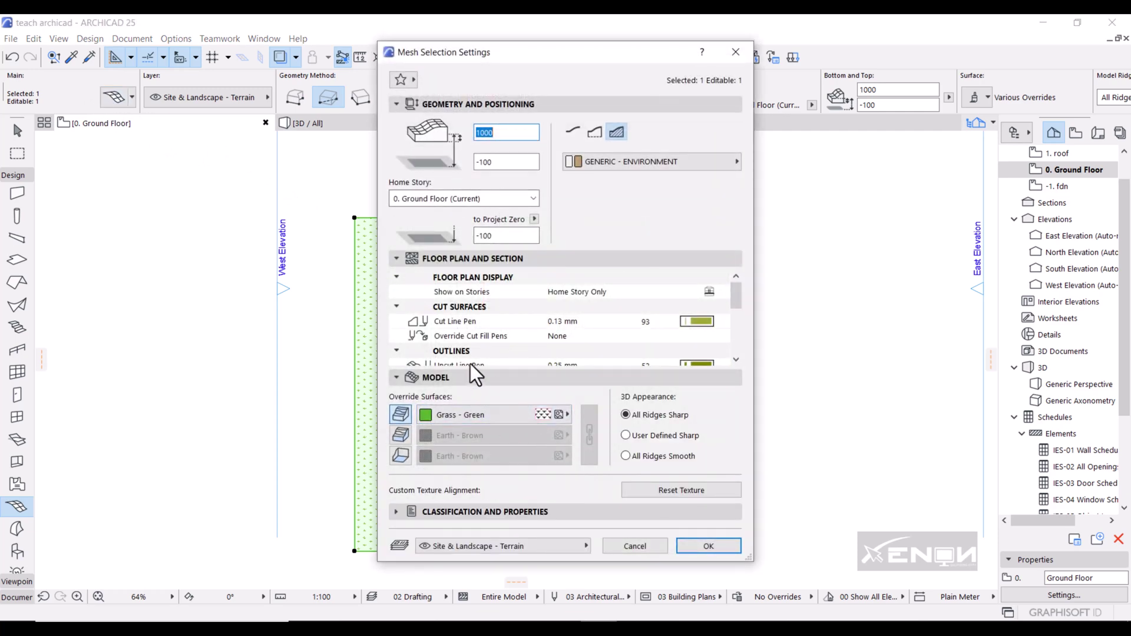
pyautogui.scroll(-5, 462, 287)
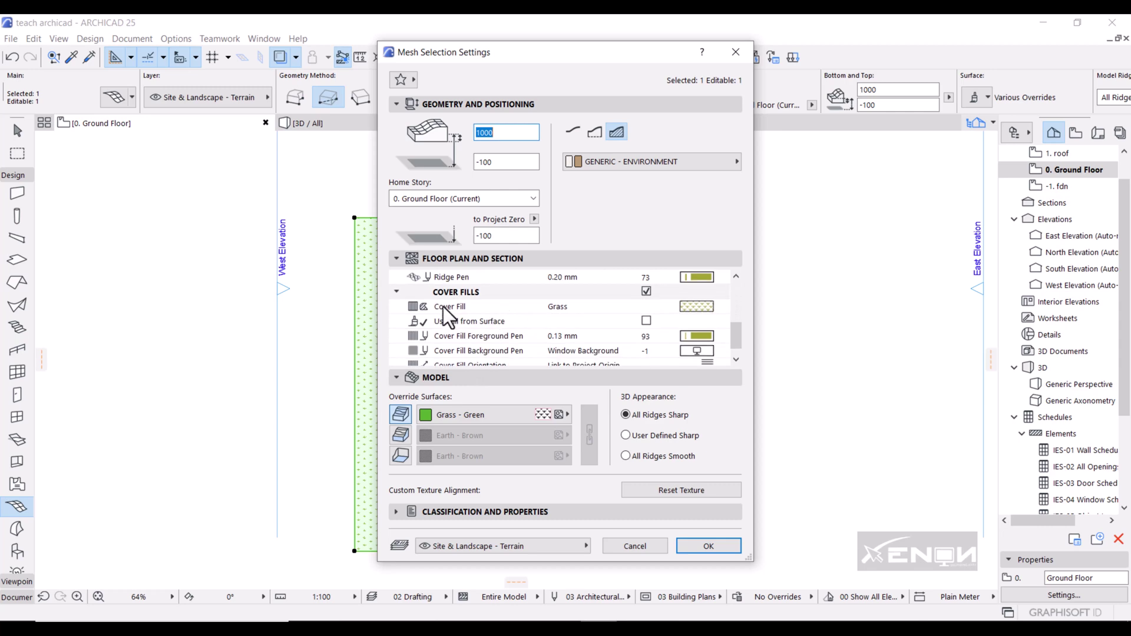
pyautogui.click(647, 291)
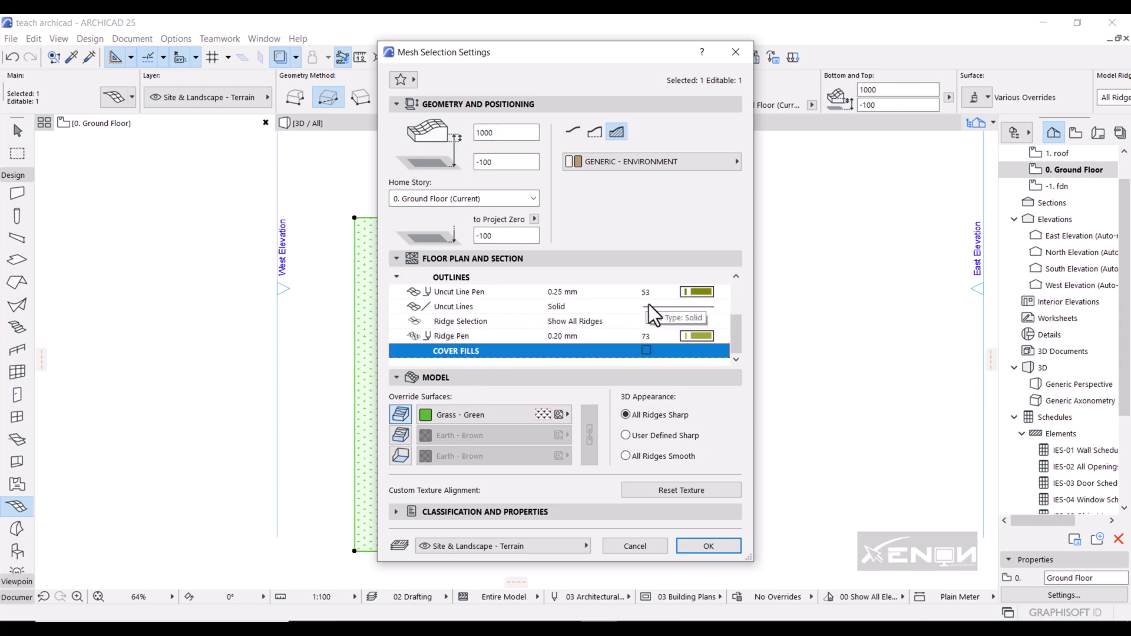
pyautogui.click(707, 544)
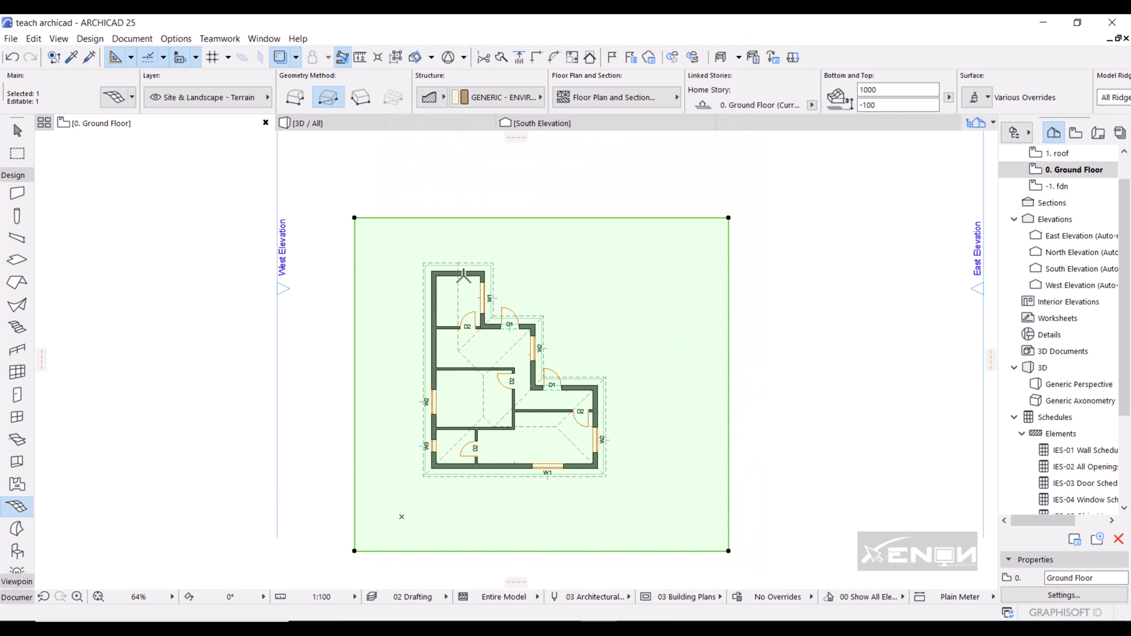
# Step: Examine the terrain mesh around the house from several angles in the 3D view
pyautogui.click(379, 123)
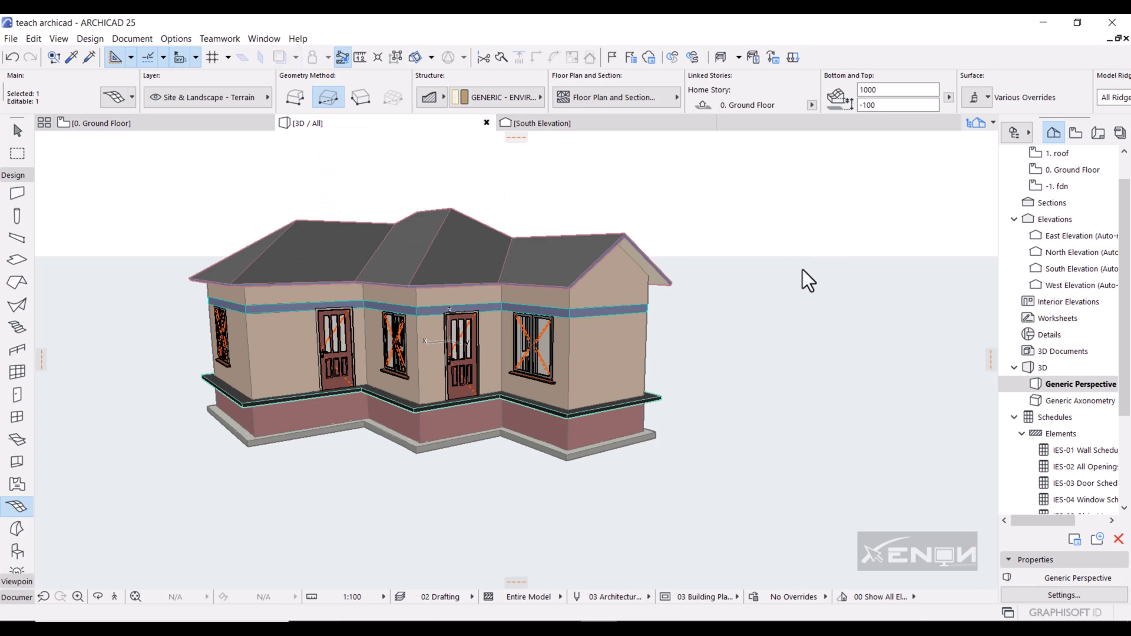
pyautogui.press('Escape')
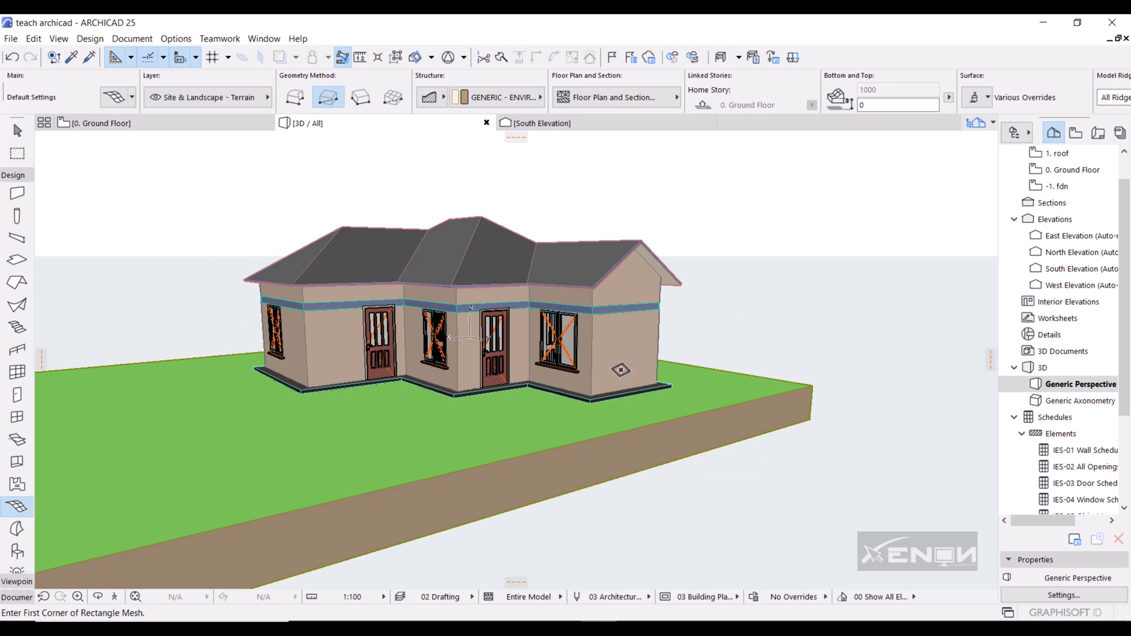
pyautogui.scroll(-3, 530, 378)
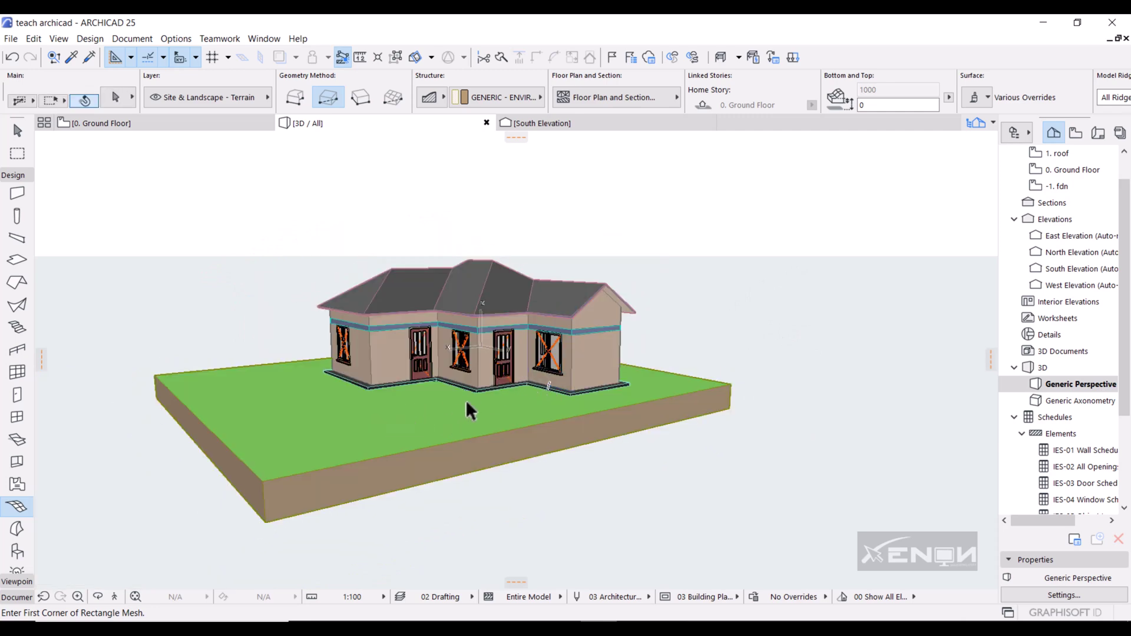
pyautogui.keyDown('shift'); pyautogui.moveTo(413, 396); pyautogui.dragTo(507, 404, button='middle'); pyautogui.keyUp('shift')
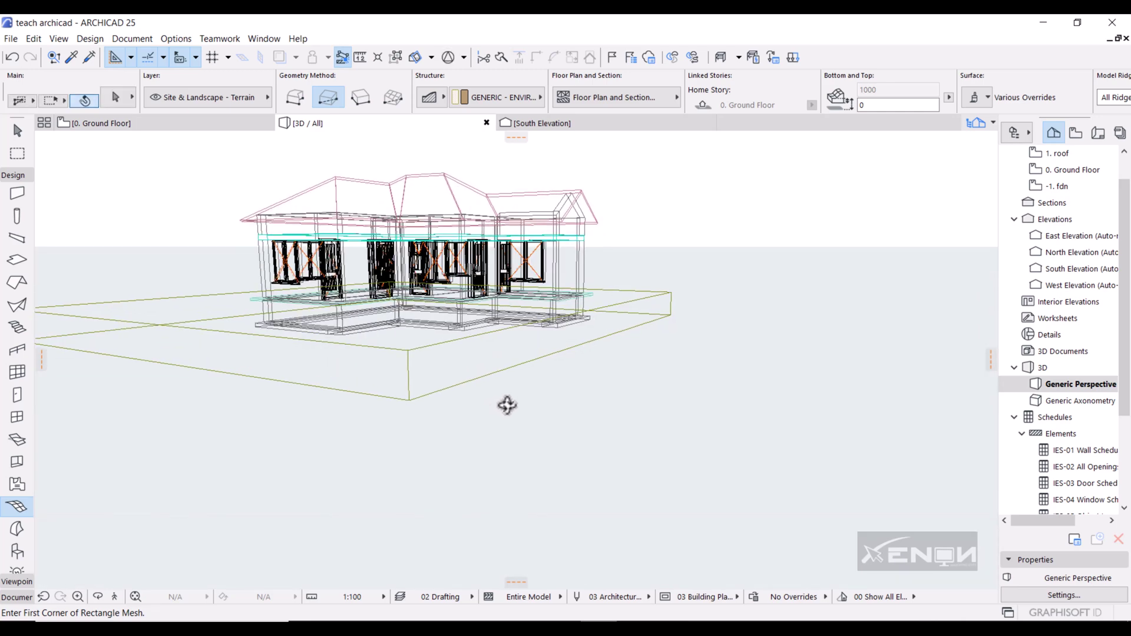
pyautogui.keyDown('shift'); pyautogui.moveTo(390, 332); pyautogui.dragTo(502, 404, button='middle'); pyautogui.keyUp('shift')
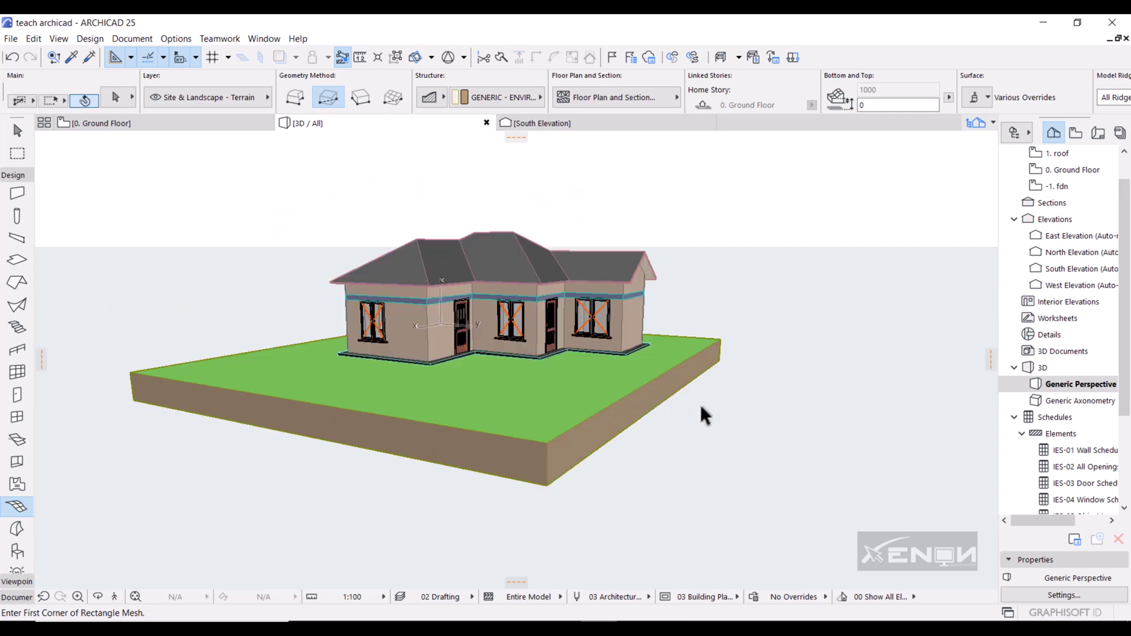
pyautogui.keyDown('shift'); pyautogui.moveTo(701, 414); pyautogui.dragTo(632, 425, button='middle'); pyautogui.keyUp('shift')
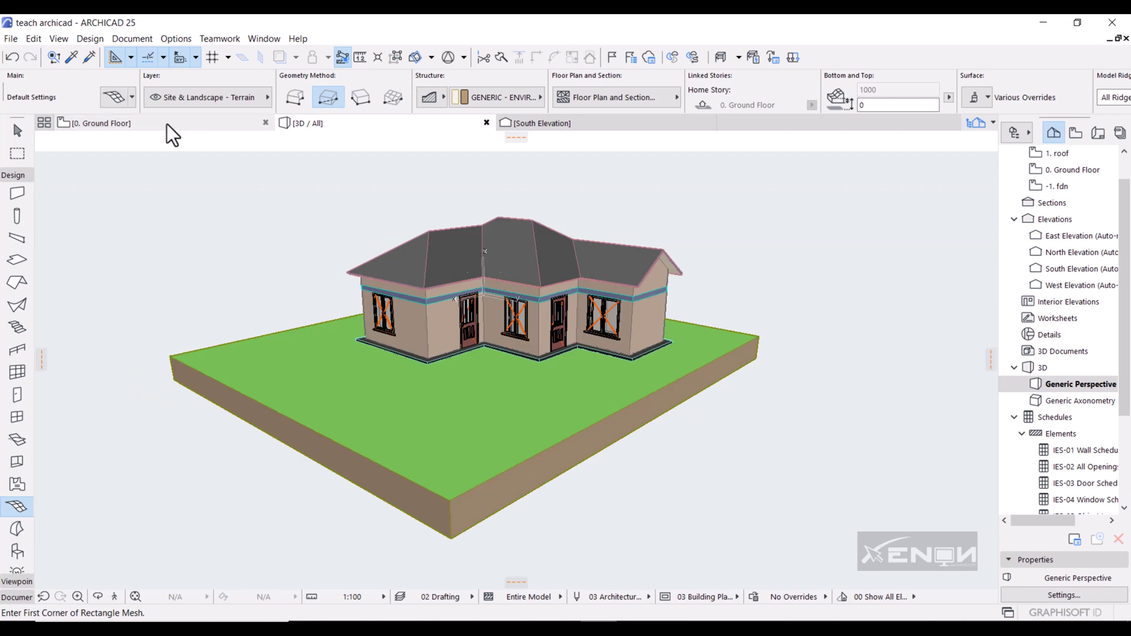
# Step: On the Ground Floor plan, offset the terrain mesh's upper edge outward to enlarge the site beyond the house
pyautogui.click(165, 123)
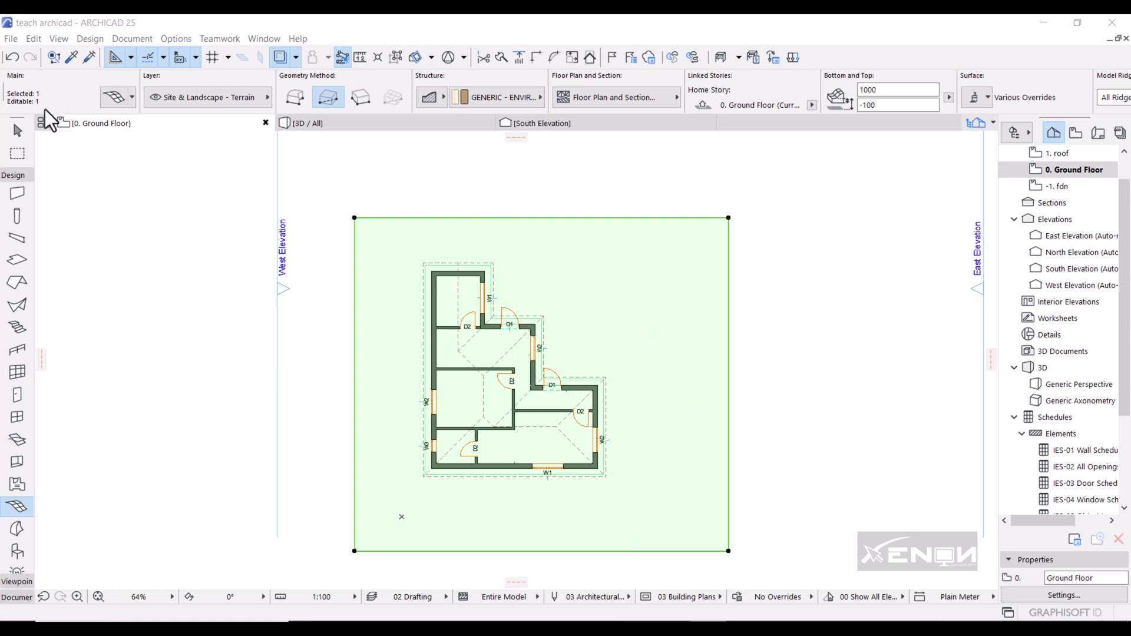
pyautogui.click(395, 57)
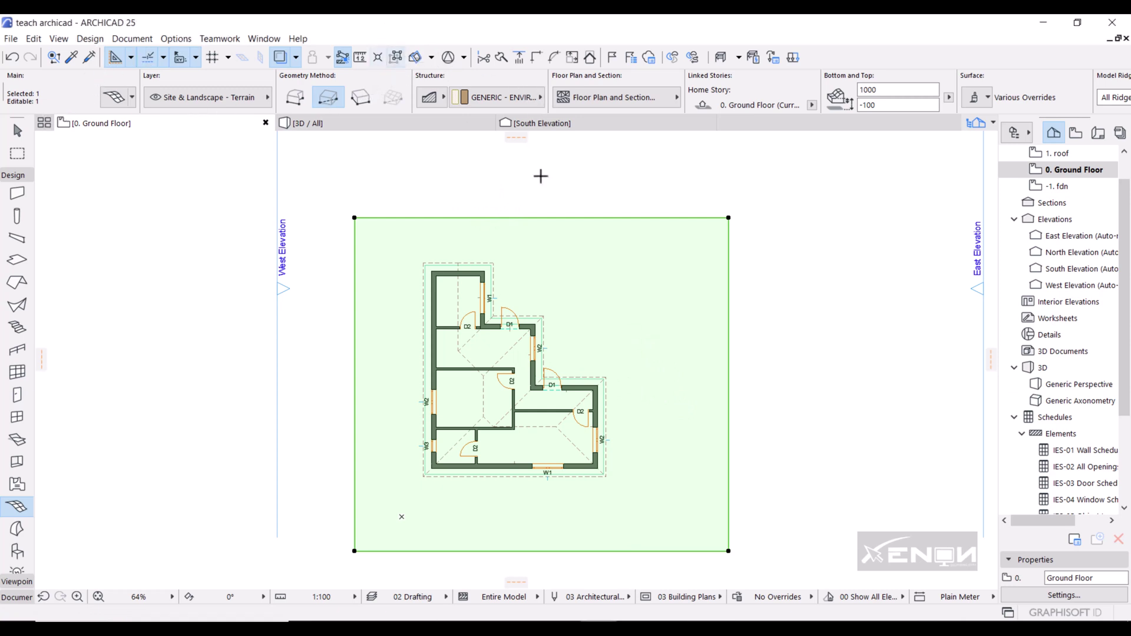
pyautogui.click(529, 217)
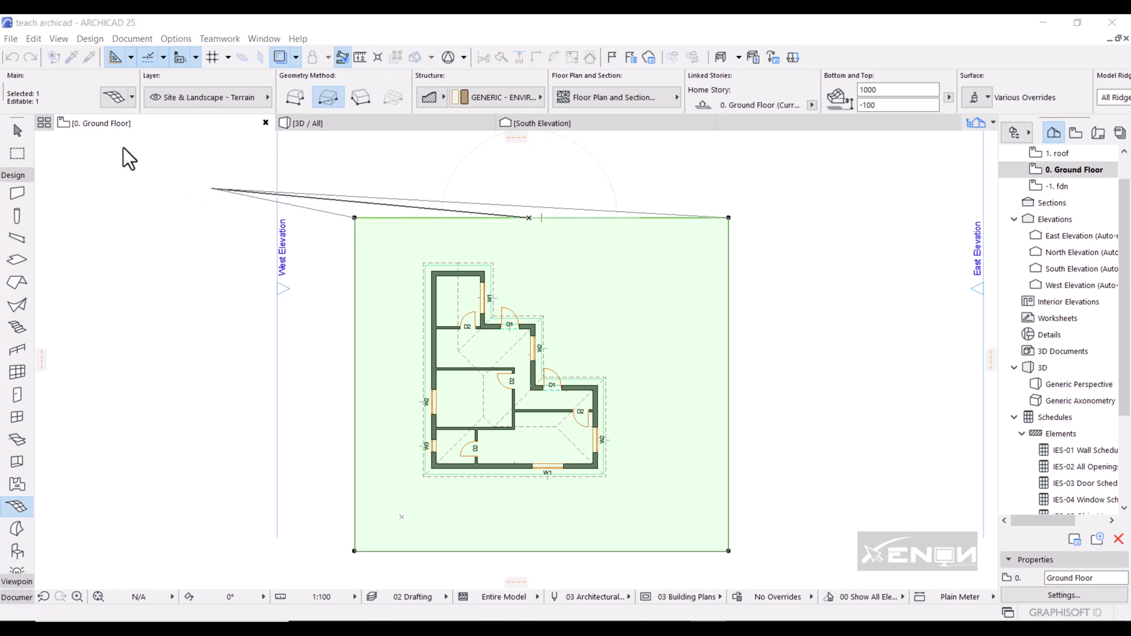
pyautogui.press('Escape')
pyautogui.click(396, 218)
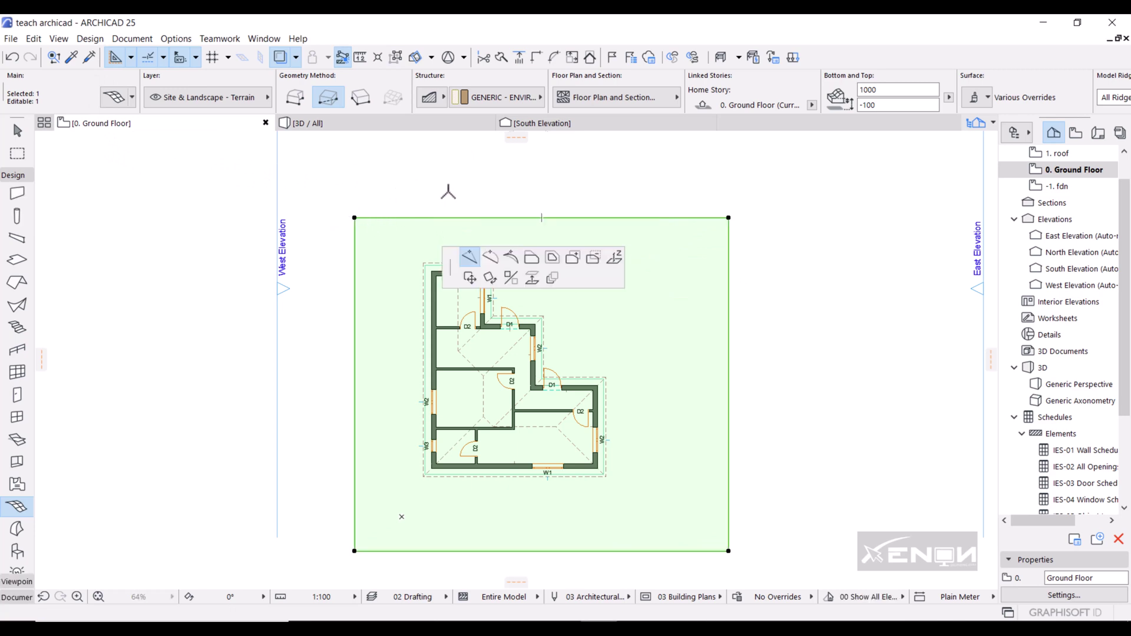
pyautogui.click(471, 227)
pyautogui.click(124, 141)
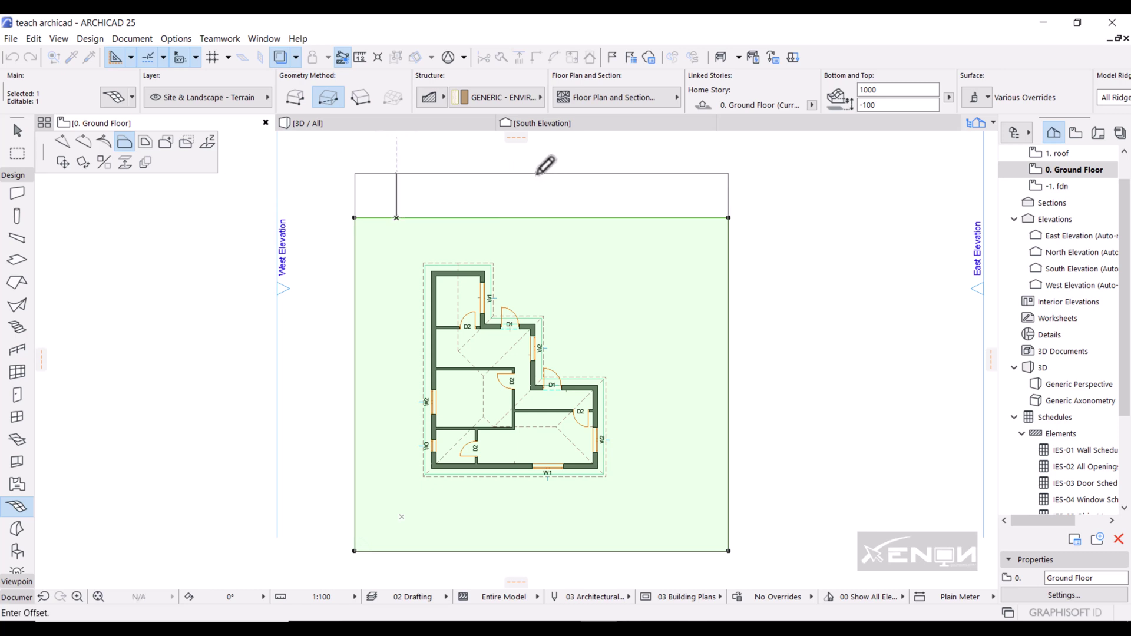
pyautogui.click(547, 165)
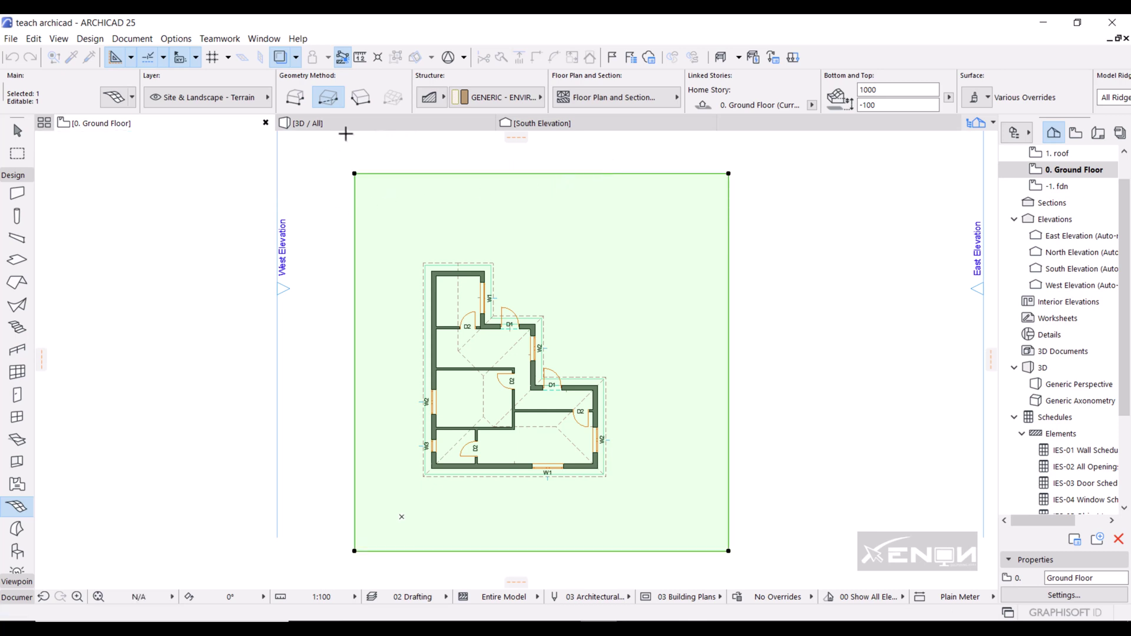
# Step: Check the enlarged terrain from several angles in the 3D view
pyautogui.click(362, 124)
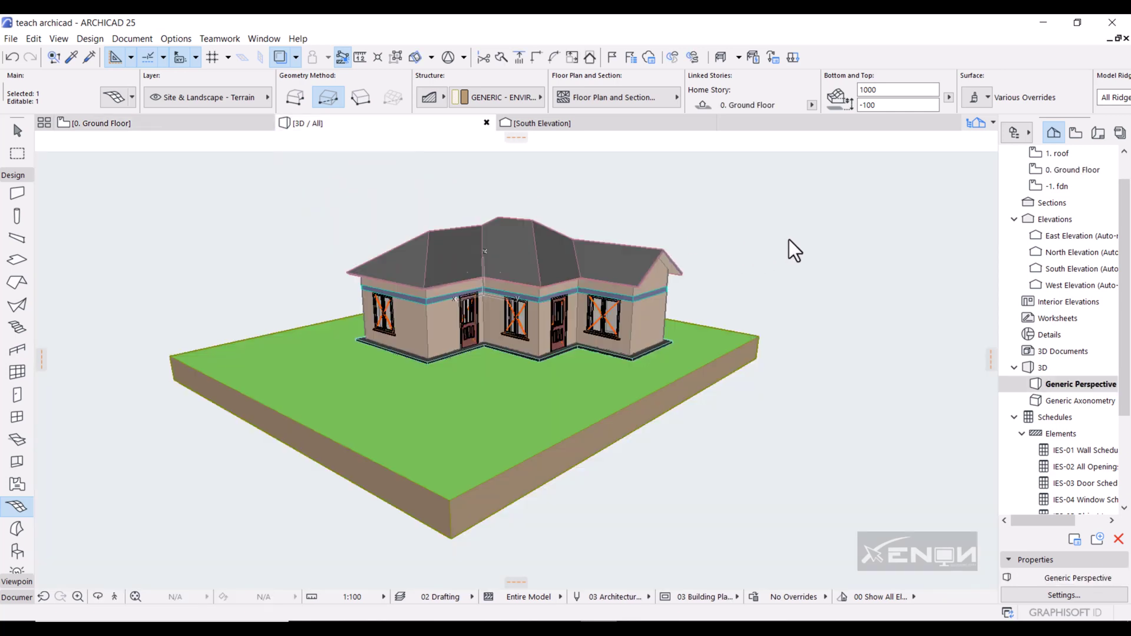
pyautogui.press('Escape')
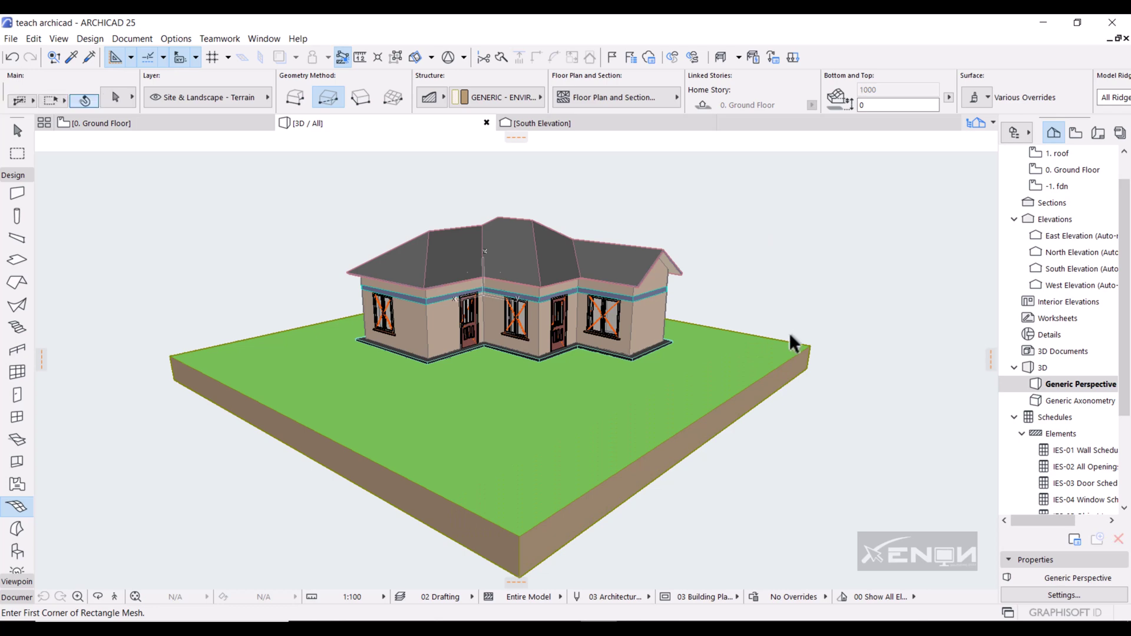
pyautogui.keyDown('shift'); pyautogui.moveTo(789, 340); pyautogui.dragTo(724, 335, button='middle'); pyautogui.keyUp('shift')
pyautogui.keyDown('shift'); pyautogui.moveTo(848, 329); pyautogui.dragTo(869, 320, button='middle'); pyautogui.keyUp('shift')
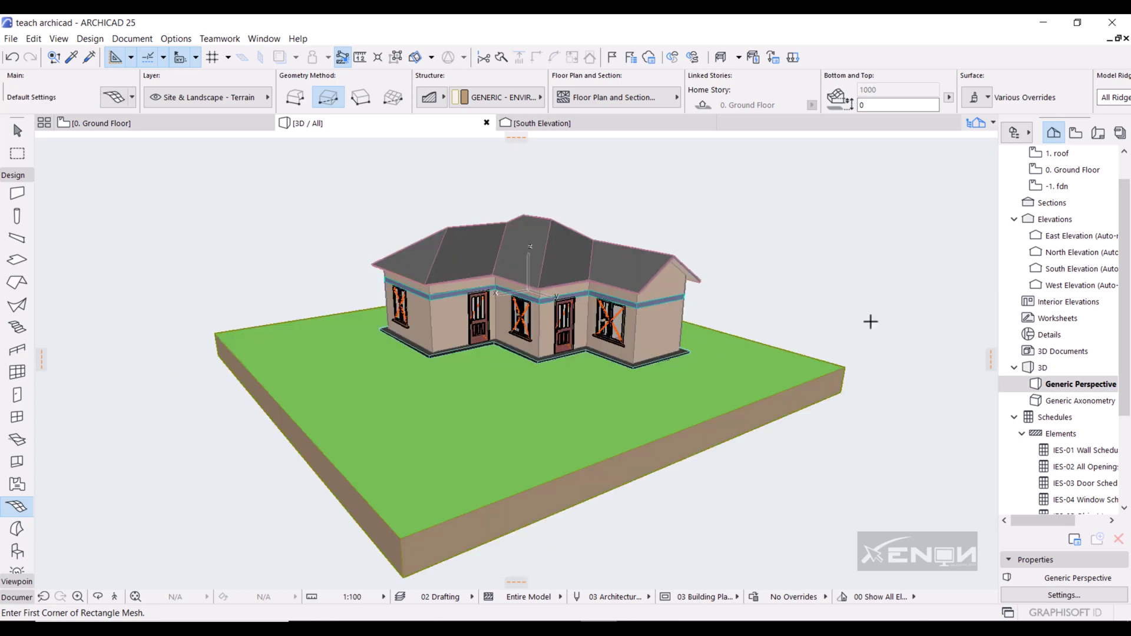
pyautogui.moveTo(785, 326)
pyautogui.keyDown('shift'); pyautogui.mouseDown(button='middle')
pyautogui.moveTo(740, 336)
pyautogui.moveTo(701, 308)
pyautogui.moveTo(739, 295)
pyautogui.moveTo(648, 354)
pyautogui.moveTo(747, 348)
pyautogui.moveTo(756, 336)
pyautogui.mouseUp(button='middle'); pyautogui.keyUp('shift')
pyautogui.moveTo(526, 385)
pyautogui.keyDown('shift'); pyautogui.mouseDown(button='middle')
pyautogui.moveTo(738, 357)
pyautogui.moveTo(677, 379)
pyautogui.moveTo(695, 368)
pyautogui.mouseUp(button='middle'); pyautogui.keyUp('shift')
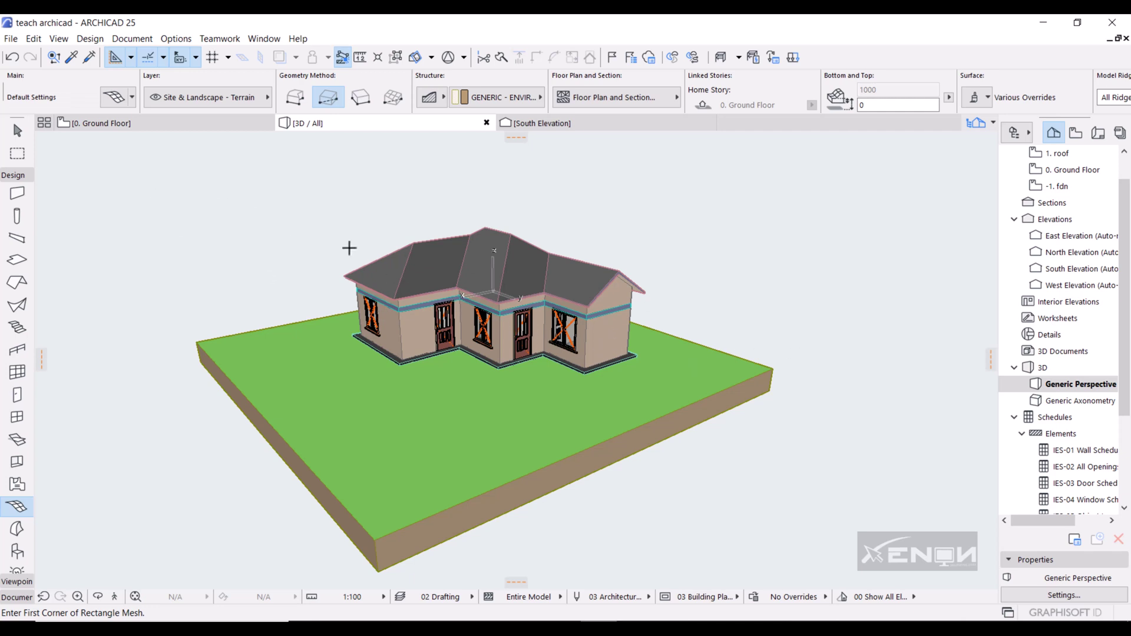
# Step: On the Ground Floor plan, deselect the house's terrain and draw a separate rectangular mesh in the empty area east of the house
pyautogui.click(162, 122)
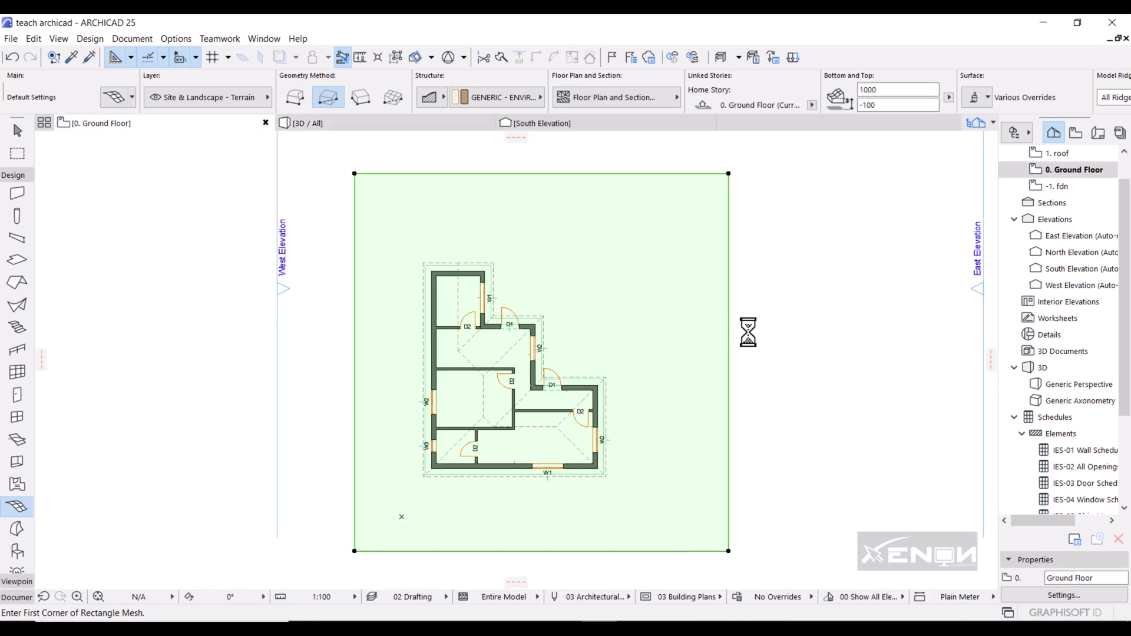
pyautogui.scroll(-4, 766, 342)
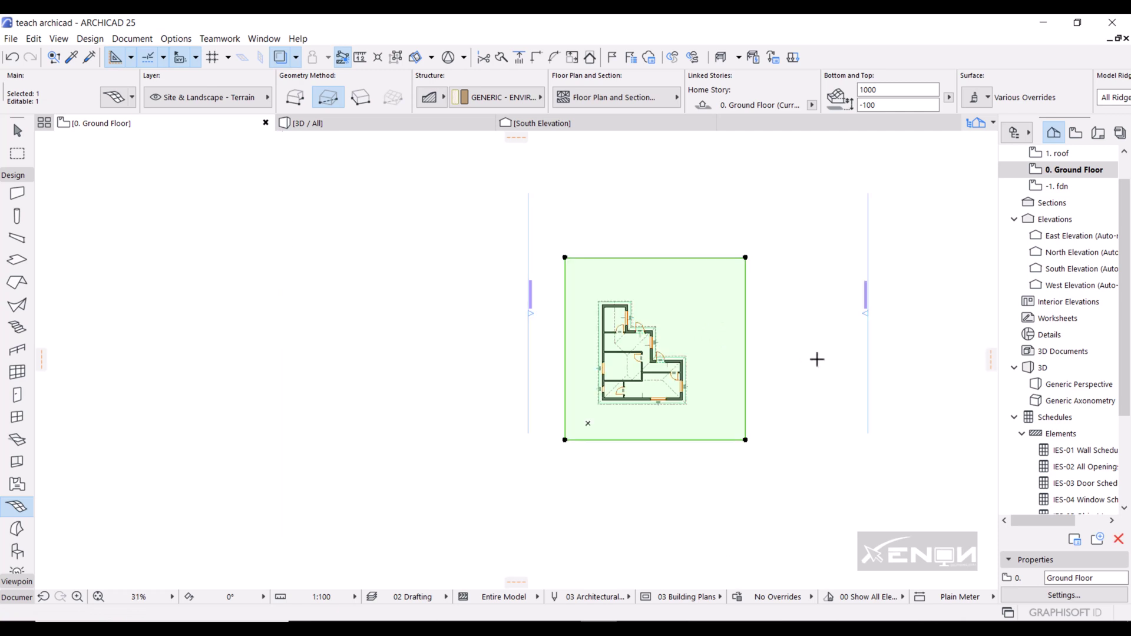
pyautogui.moveTo(815, 358); pyautogui.dragTo(645, 379, button='middle')
pyautogui.scroll(-1, 702, 368)
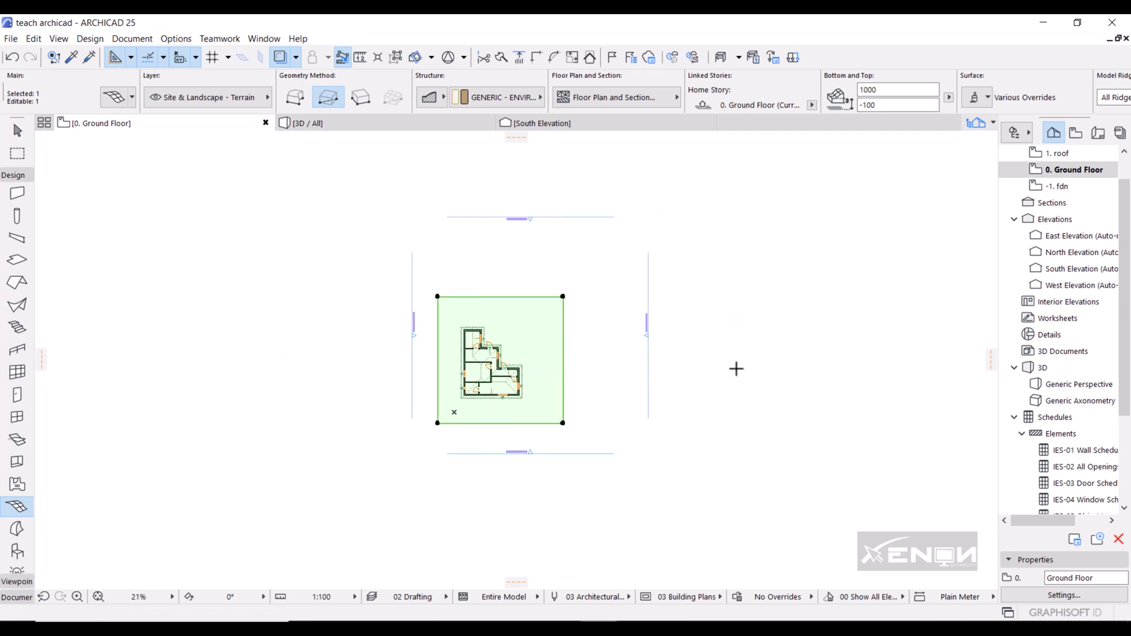
pyautogui.moveTo(735, 369); pyautogui.dragTo(483, 377, button='middle')
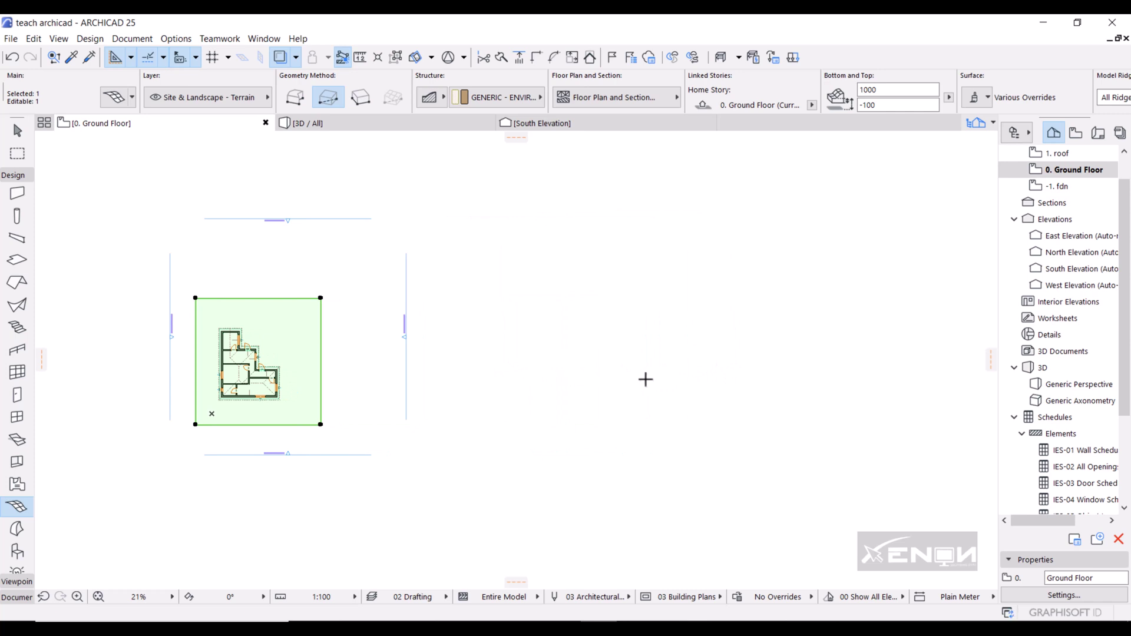
pyautogui.press('Escape')
pyautogui.scroll(2, 650, 385)
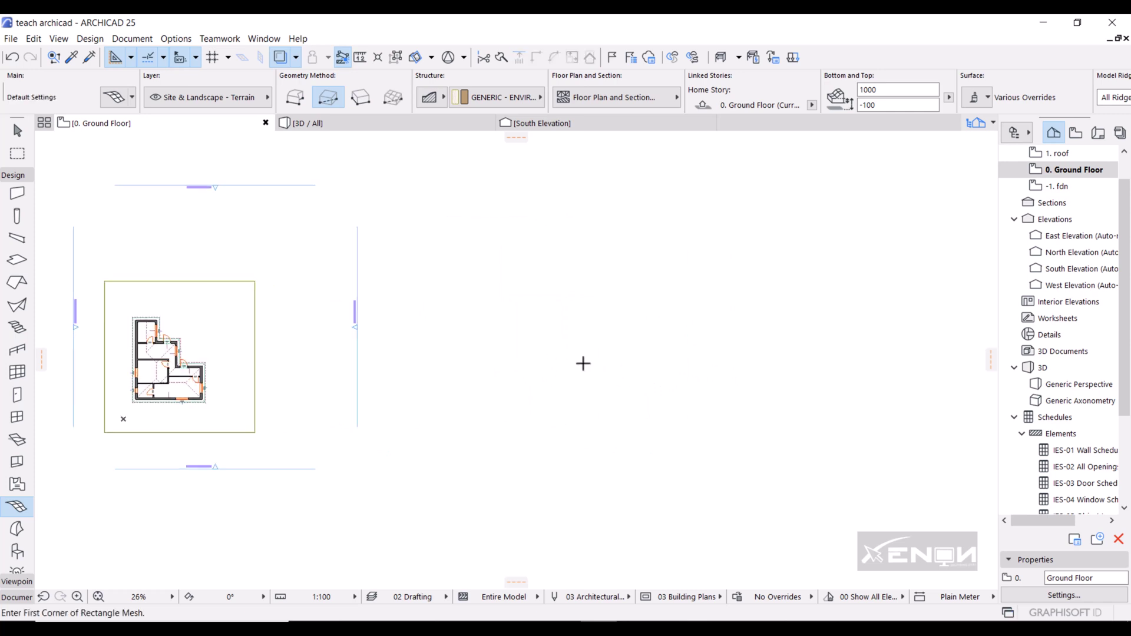
pyautogui.click(513, 279)
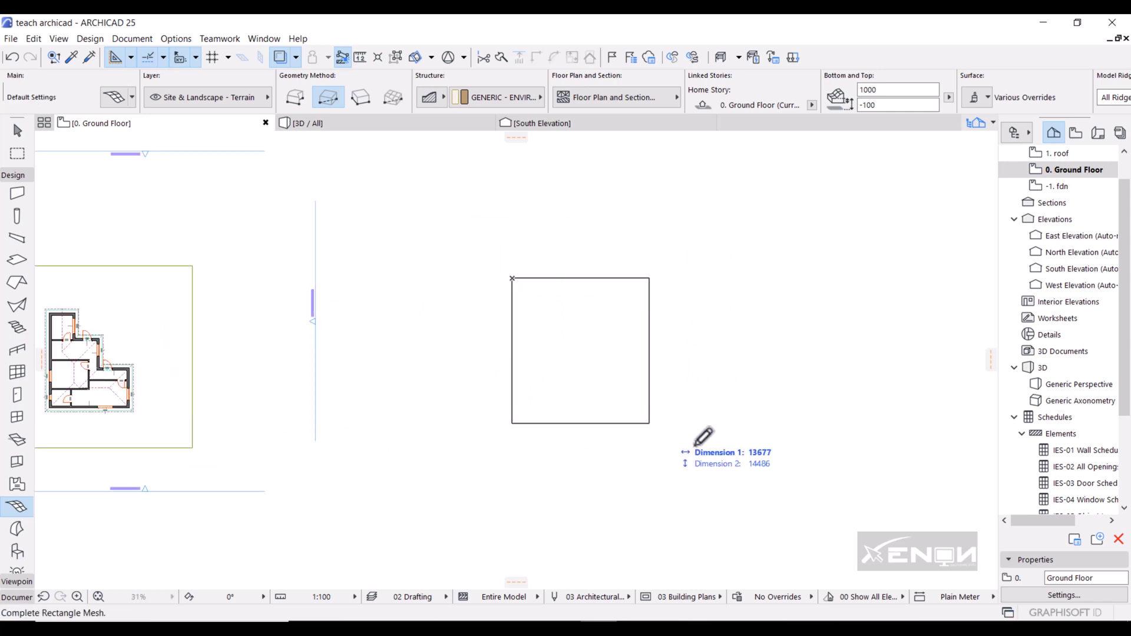
pyautogui.click(764, 461)
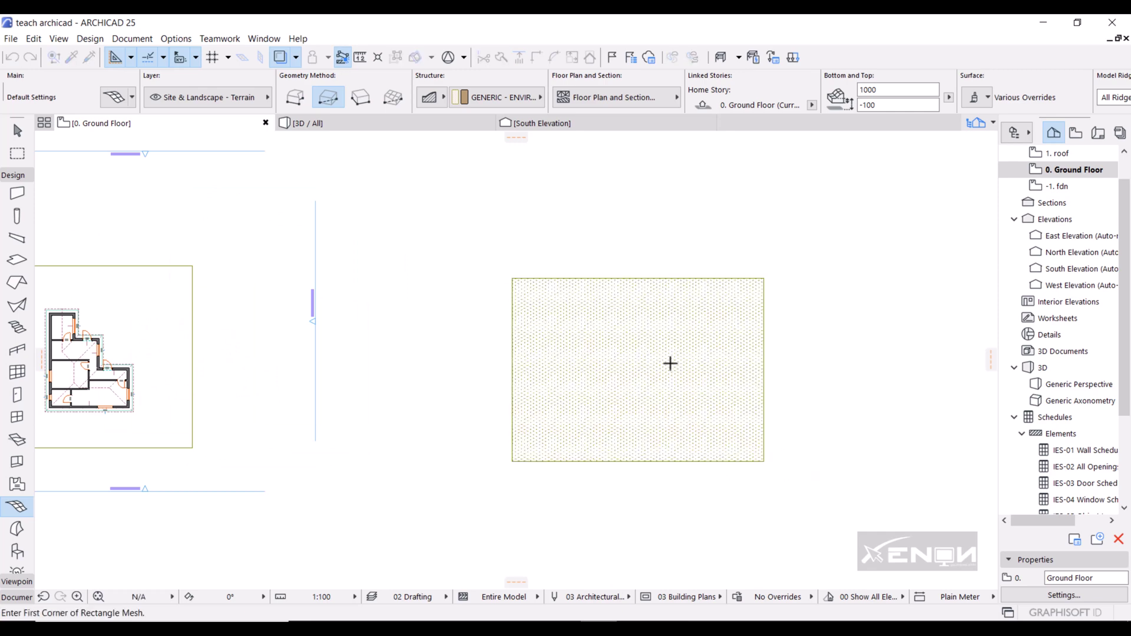
# Step: Draw a first curved contour with the Spline tool across the upper-left corner of the new mesh, extending past its edges
pyautogui.scroll(2, 598, 373)
pyautogui.scroll(2, 628, 366)
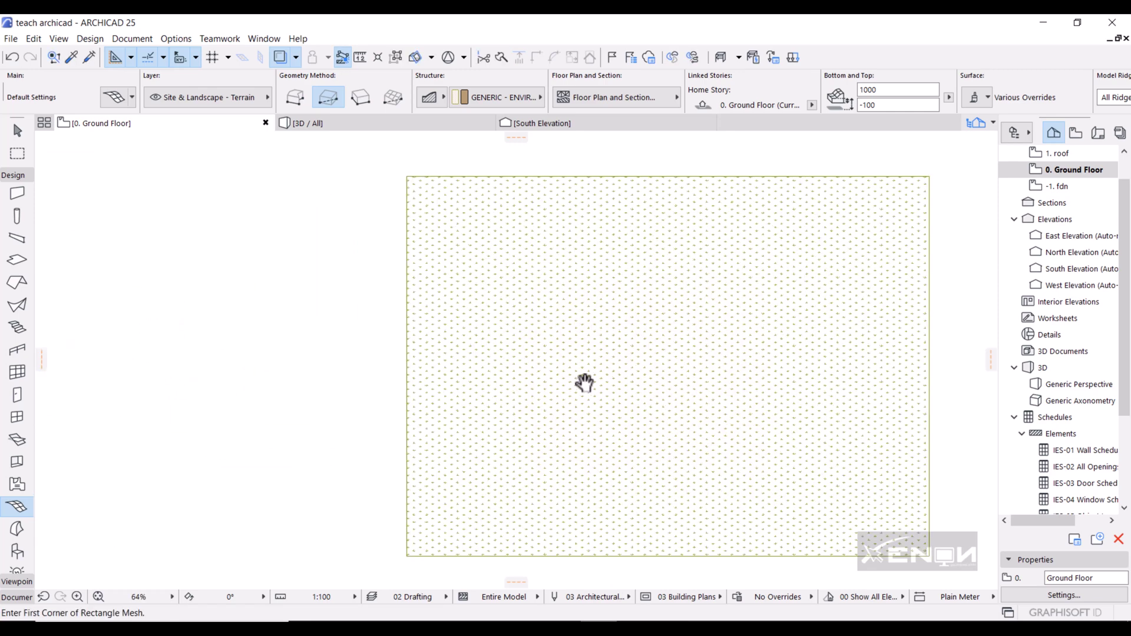
pyautogui.moveTo(583, 383); pyautogui.dragTo(561, 373, button='middle')
pyautogui.scroll(-1, 561, 368)
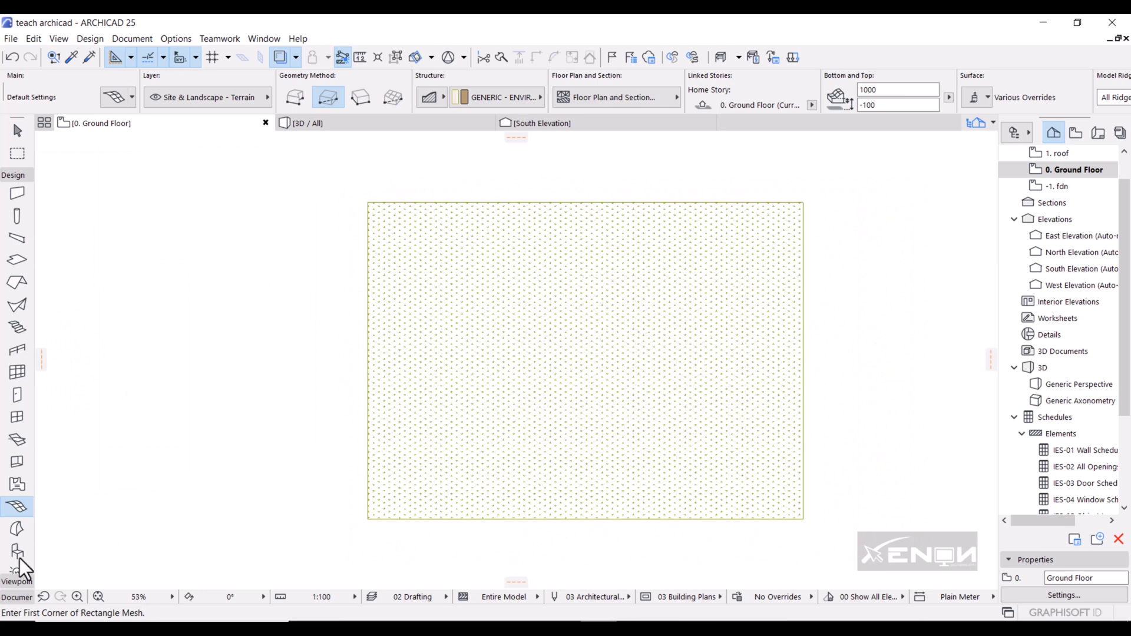
pyautogui.click(5, 596)
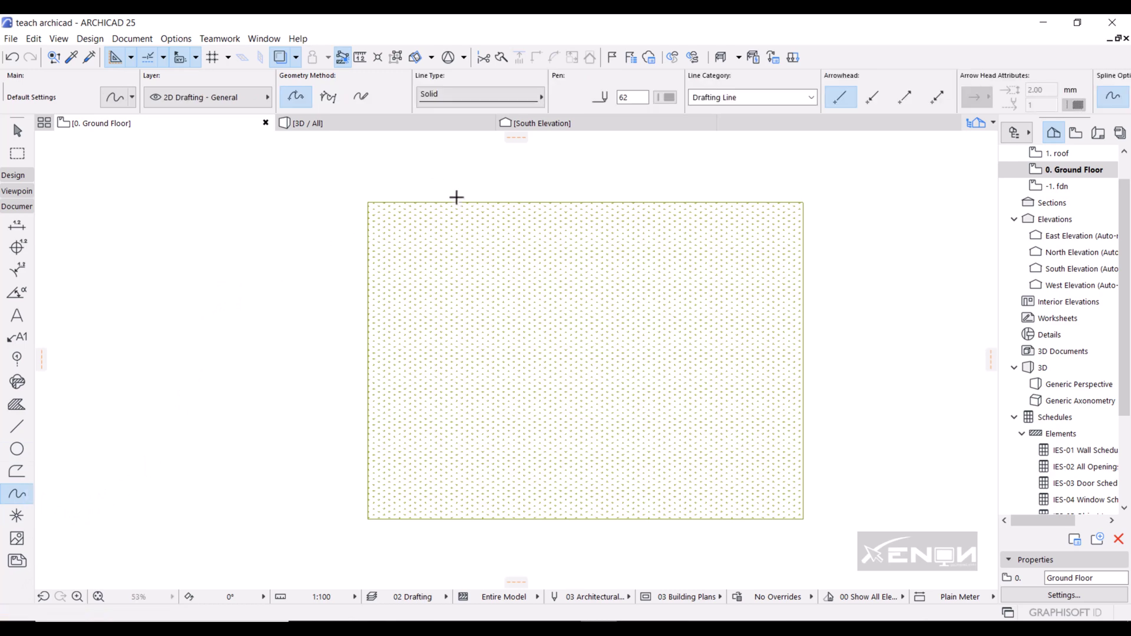
pyautogui.click(475, 167)
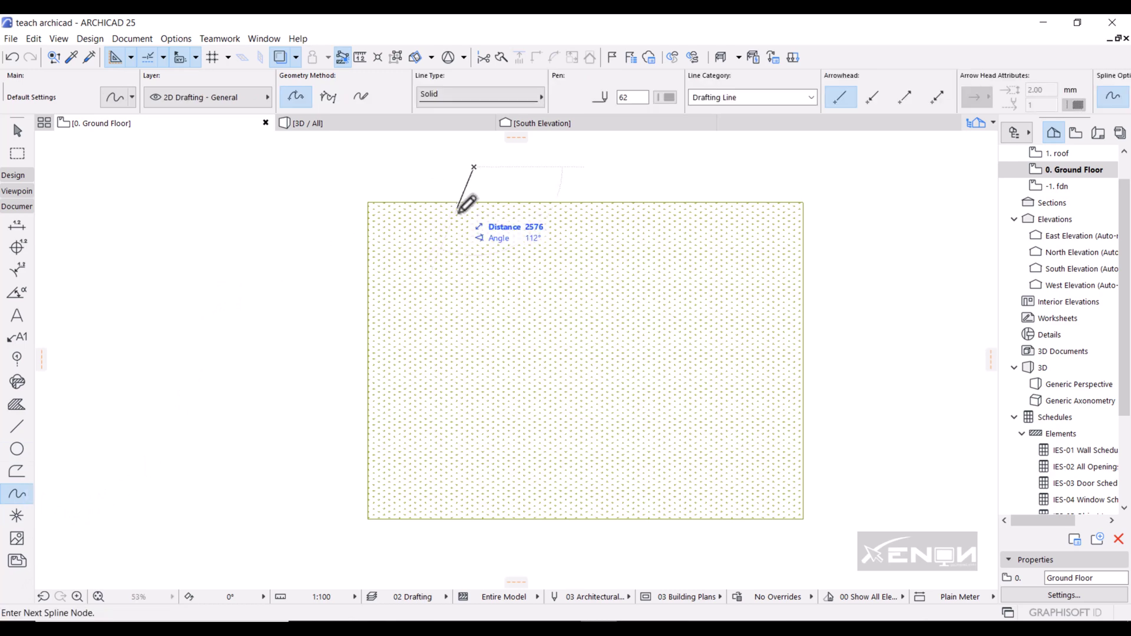
pyautogui.click(419, 277)
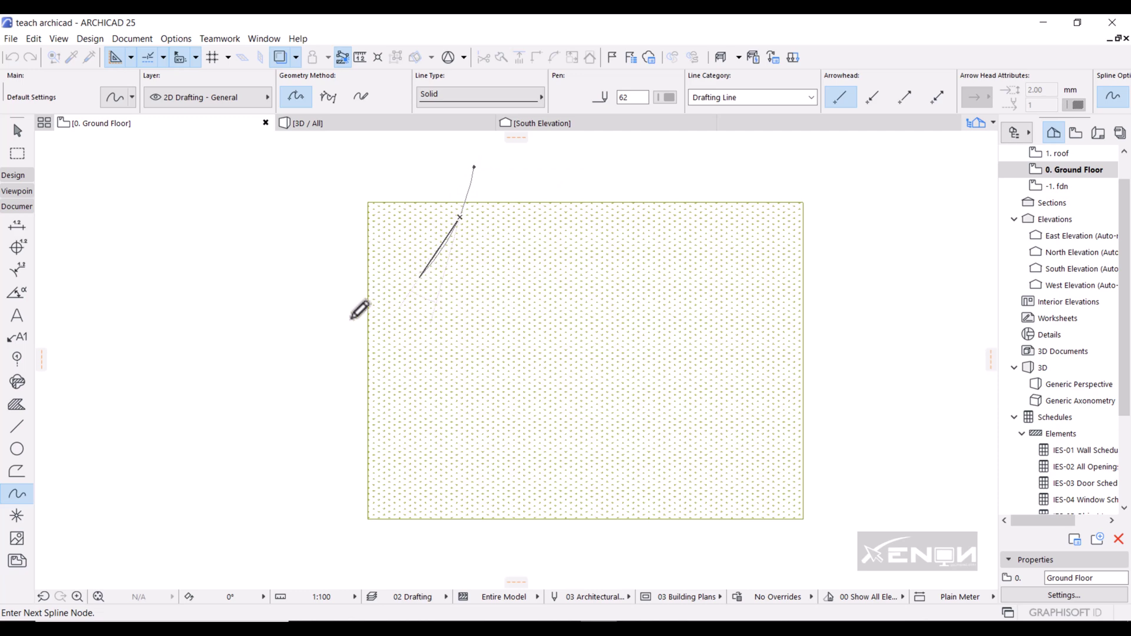
pyautogui.click(334, 346)
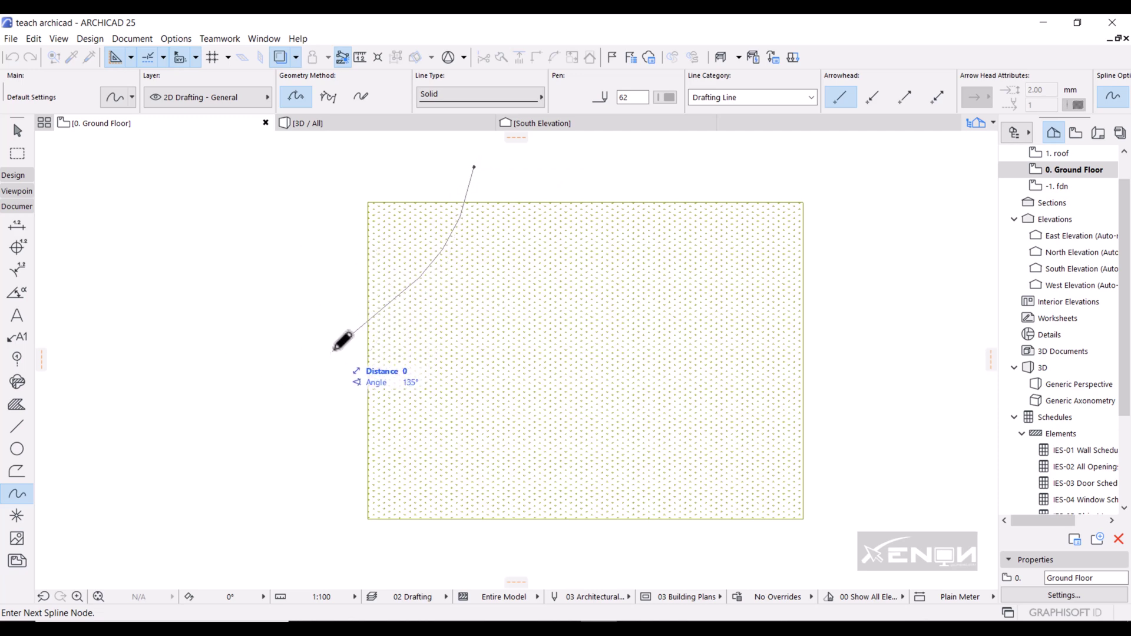
pyautogui.doubleClick(335, 349)
# Step: Draw a second spline contour beside the first, from above the mesh's upper edge down past the lower part of its left edge
pyautogui.click(572, 174)
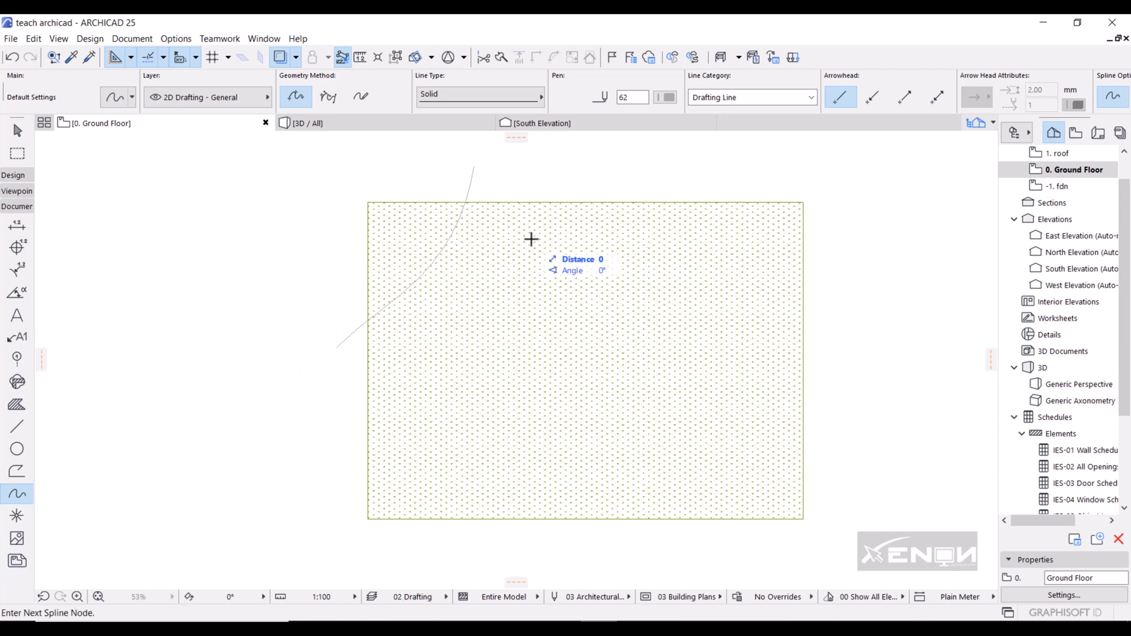
pyautogui.click(470, 322)
pyautogui.click(408, 410)
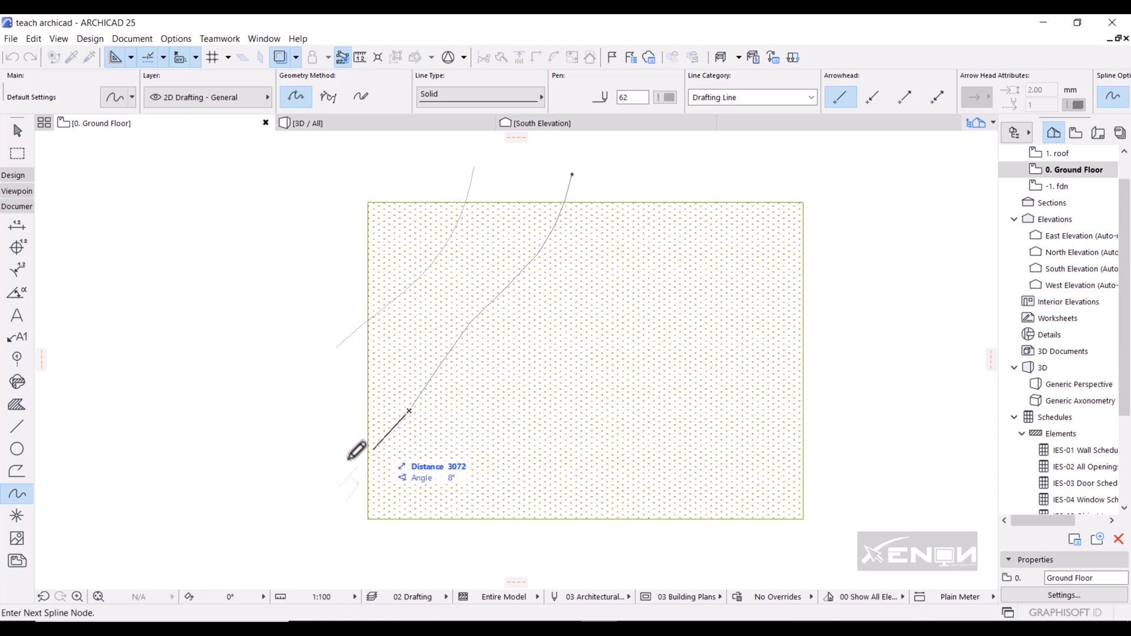
pyautogui.doubleClick(302, 464)
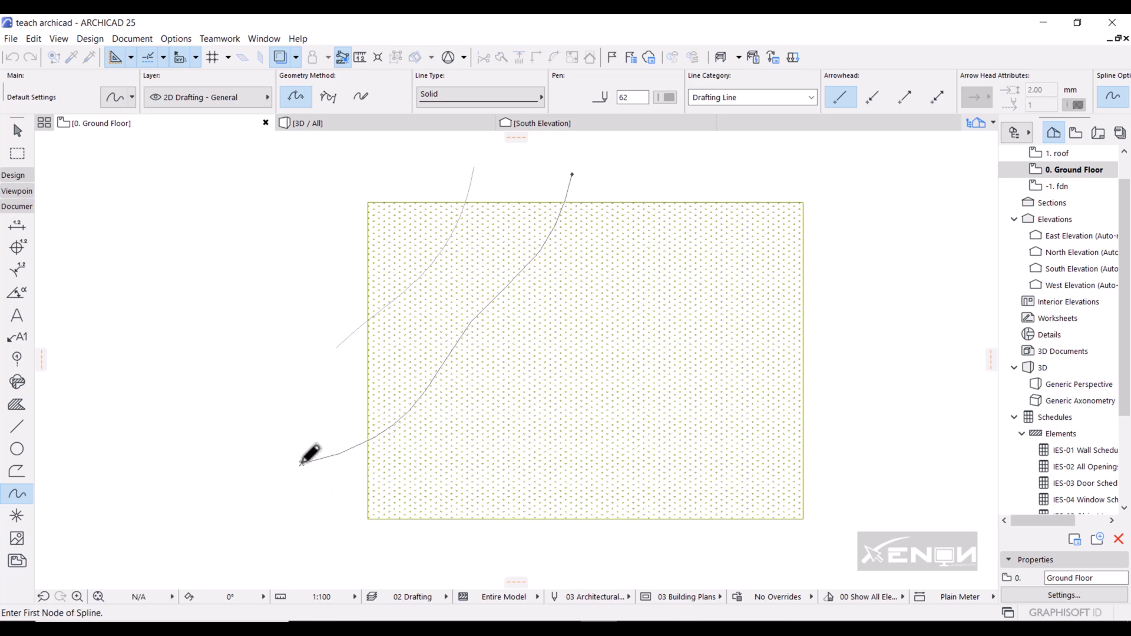
# Step: Draw a third spline contour through the middle of the mesh, from above its upper edge to below its lower-left corner
pyautogui.click(654, 179)
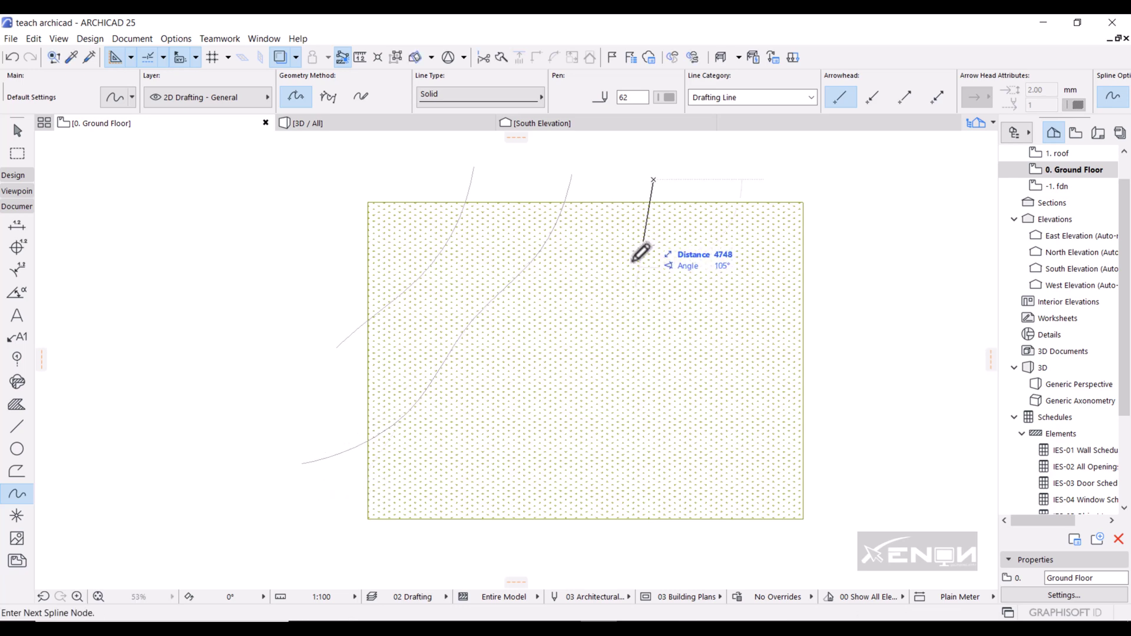
pyautogui.click(626, 286)
pyautogui.click(525, 382)
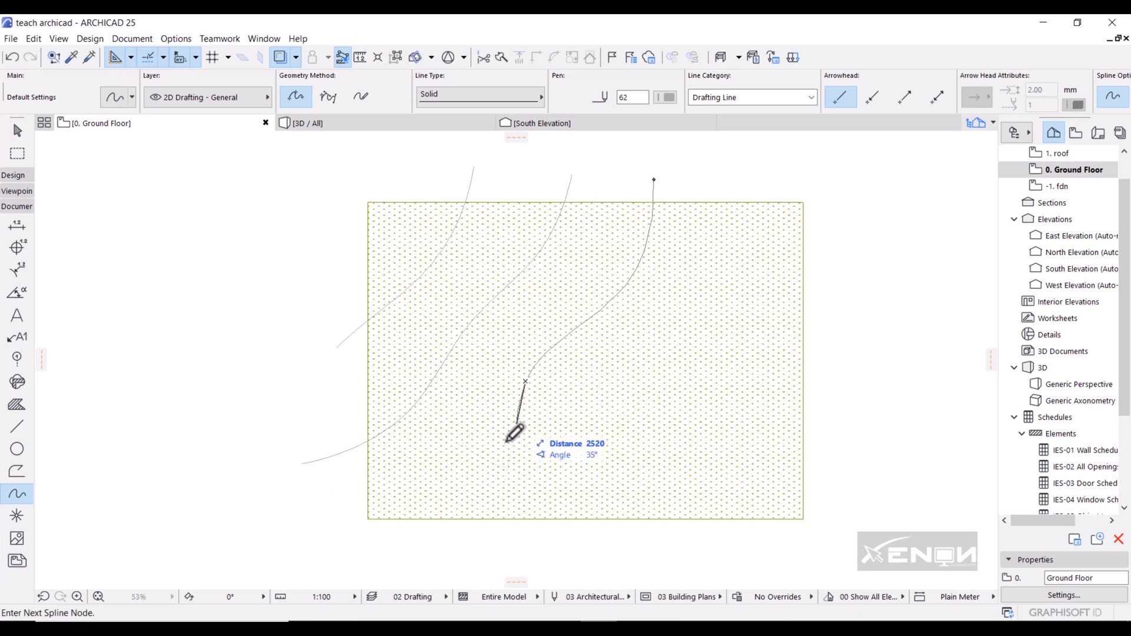
pyautogui.click(397, 555)
pyautogui.click(397, 555)
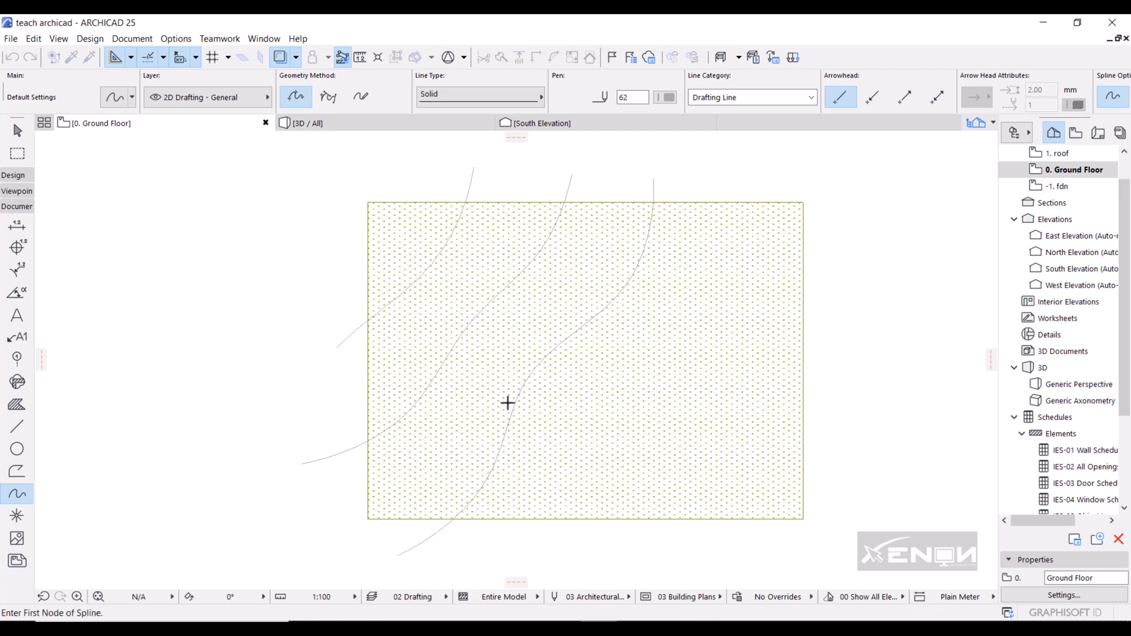
# Step: Draw a fourth spline contour from above the mesh near its upper-right corner to below the middle of its lower edge
pyautogui.moveTo(709, 285); pyautogui.dragTo(693, 280, button='middle')
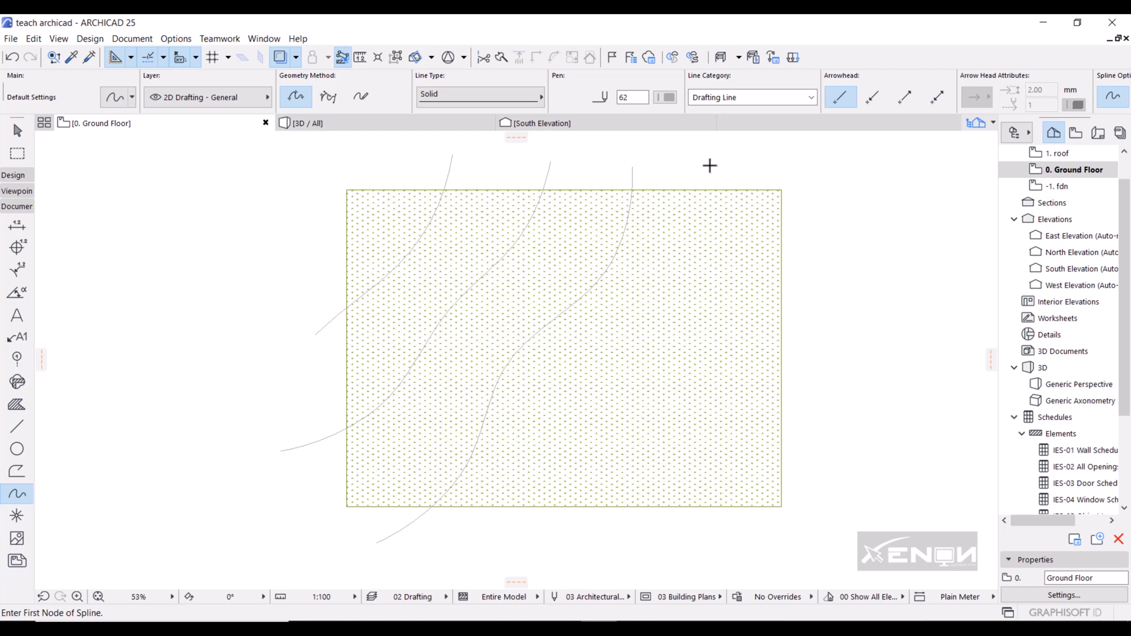
pyautogui.click(713, 159)
pyautogui.click(710, 287)
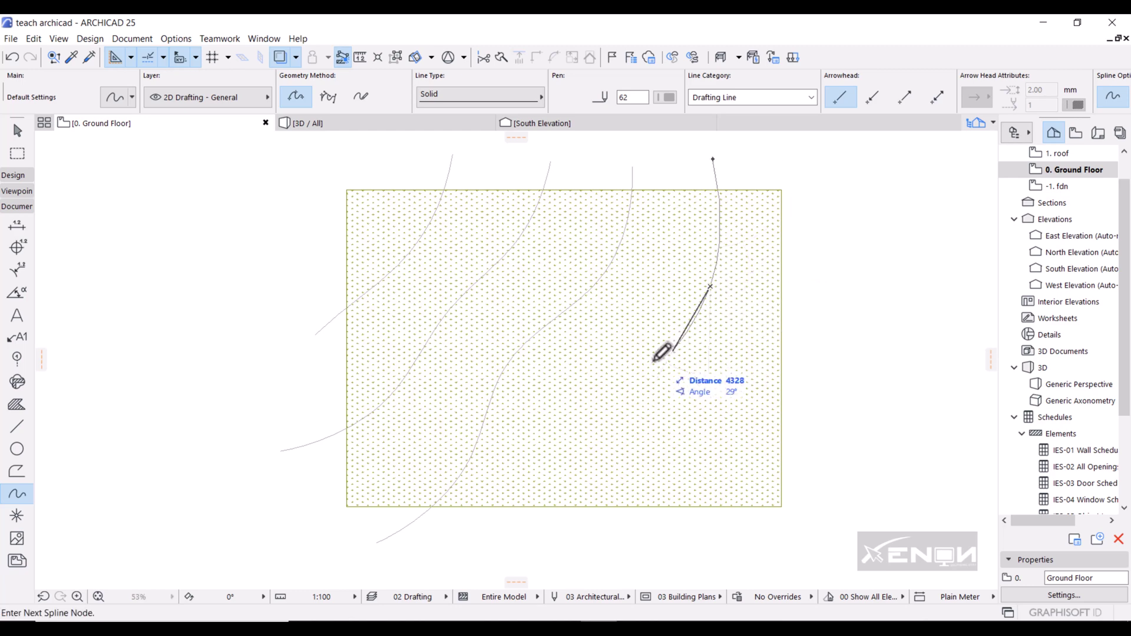
pyautogui.click(632, 370)
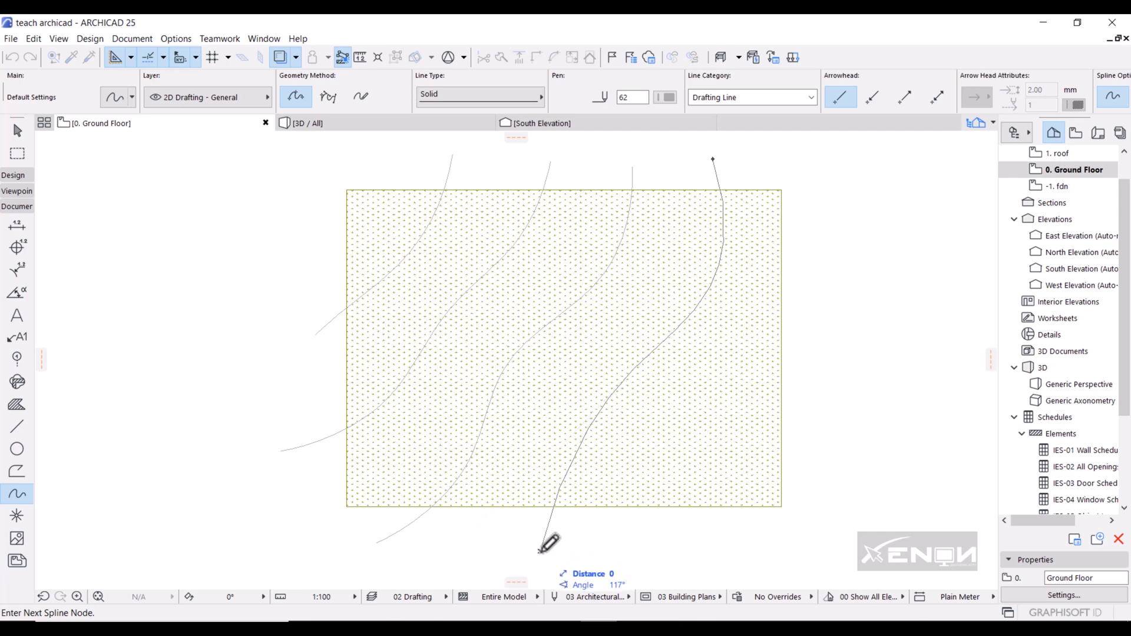
pyautogui.doubleClick(541, 551)
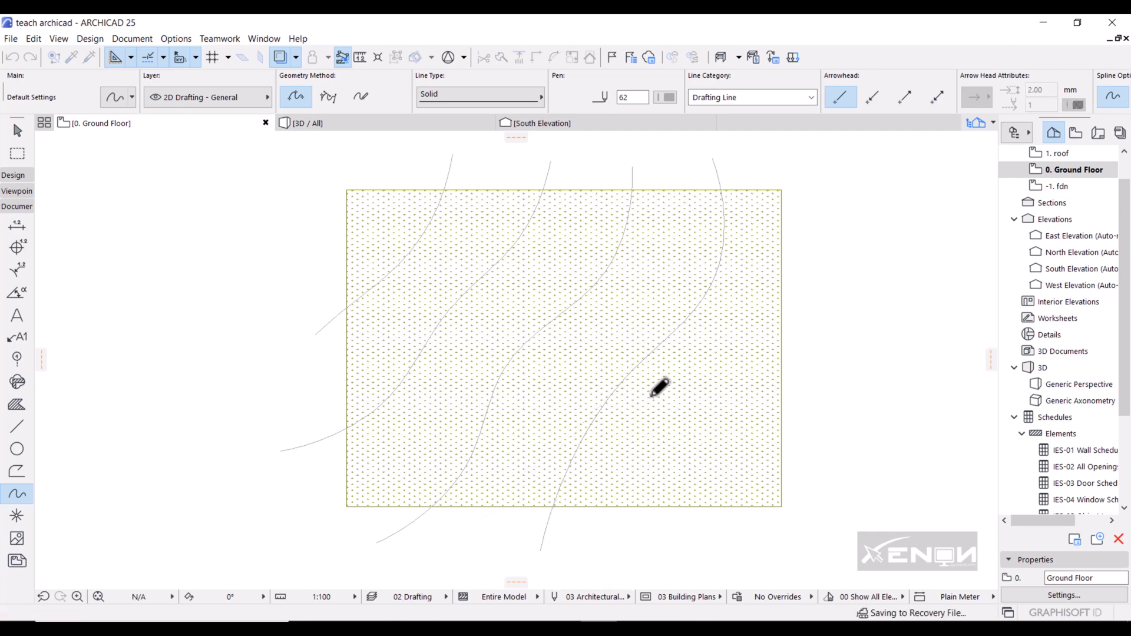
# Step: Draw a fifth spline contour from outside the mesh's right edge near the top down past its lower edge
pyautogui.click(815, 227)
pyautogui.click(738, 350)
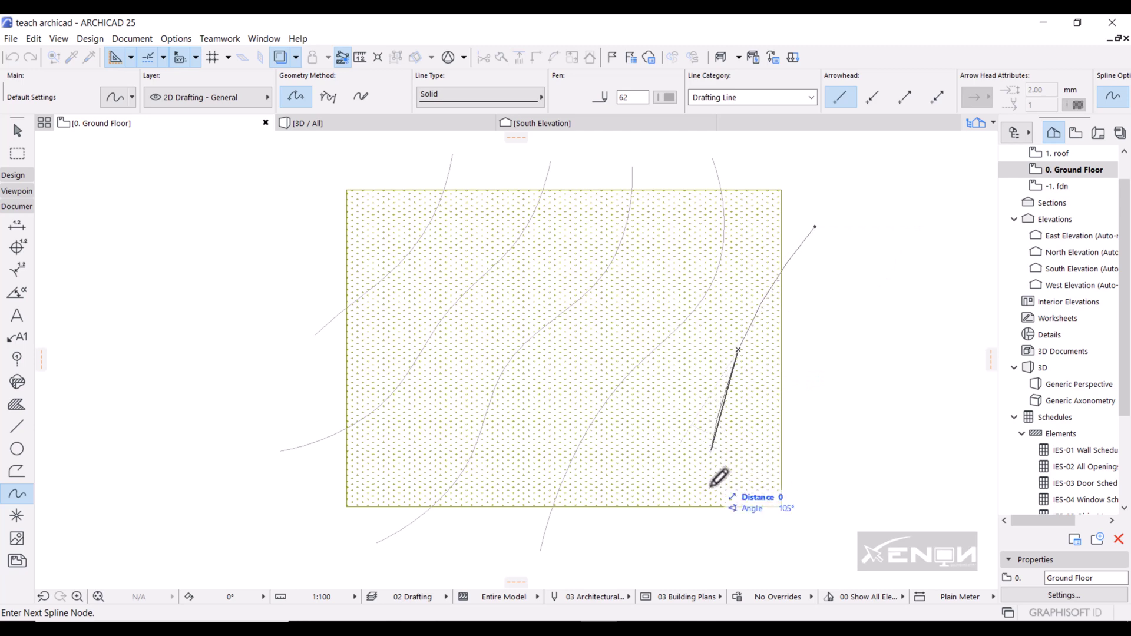
pyautogui.click(711, 451)
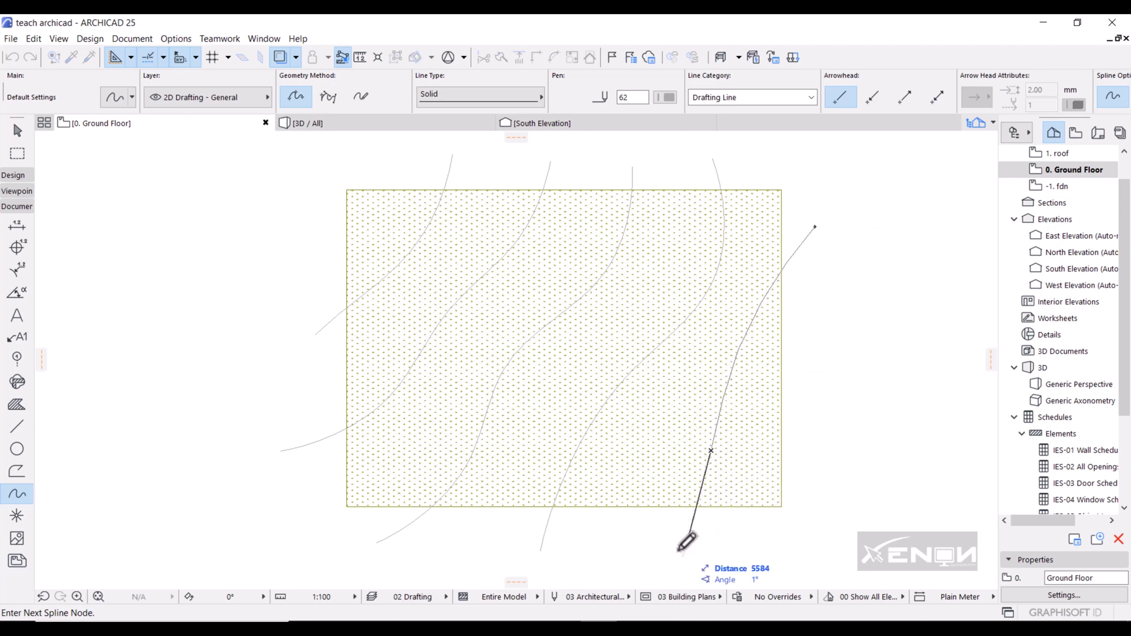
pyautogui.click(642, 550)
pyautogui.click(642, 550)
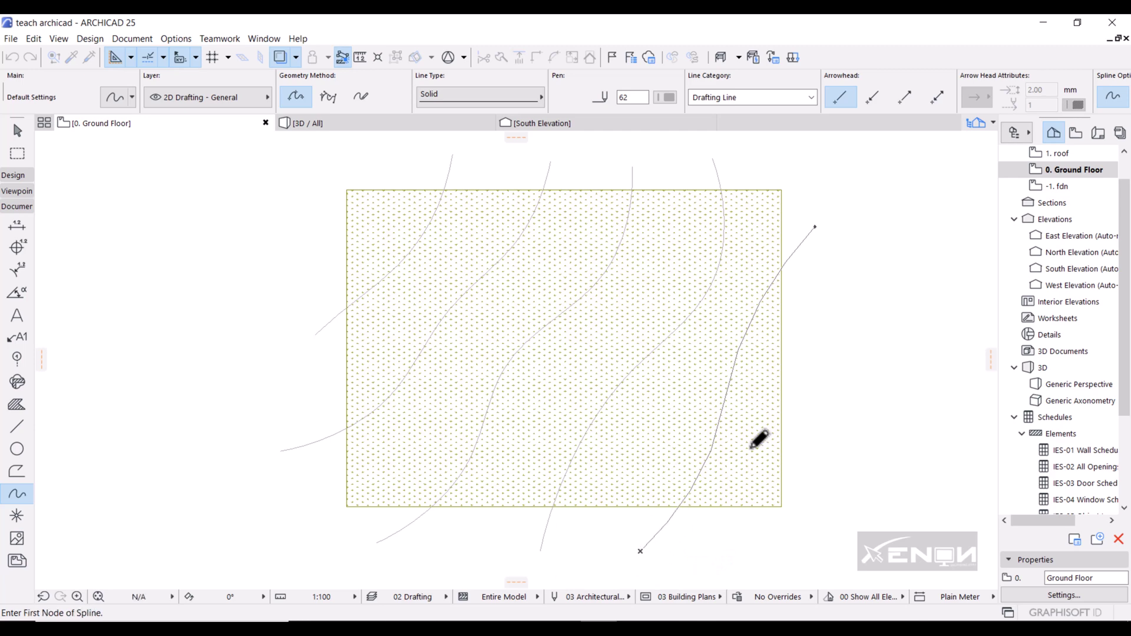
# Step: Draw a short sixth spline contour cutting across the lower-right corner of the mesh
pyautogui.click(820, 396)
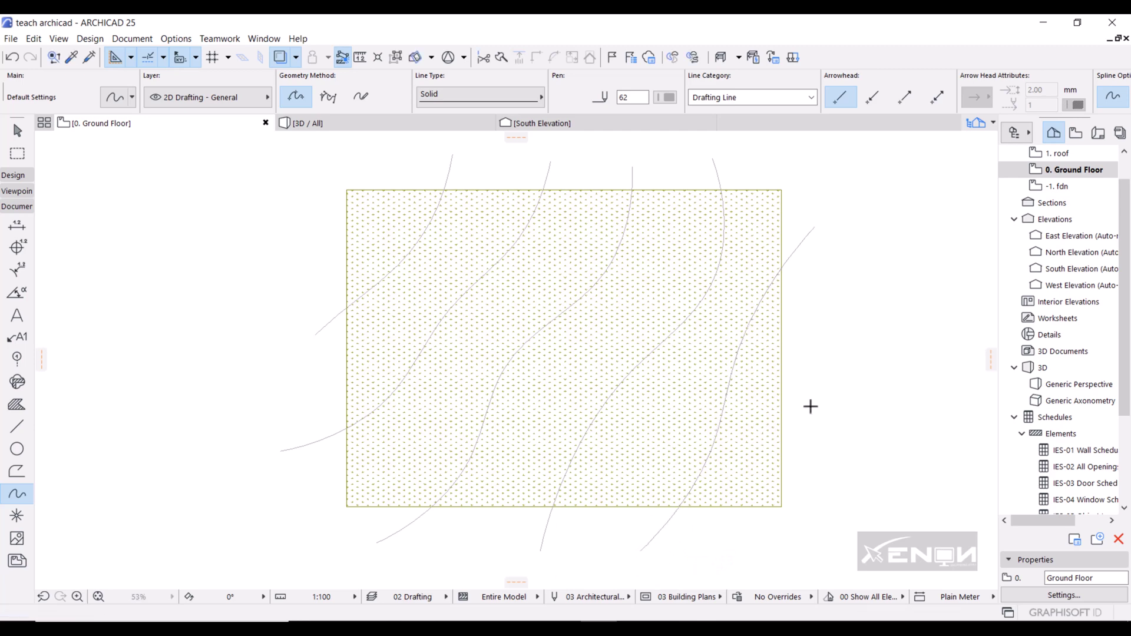
pyautogui.click(756, 459)
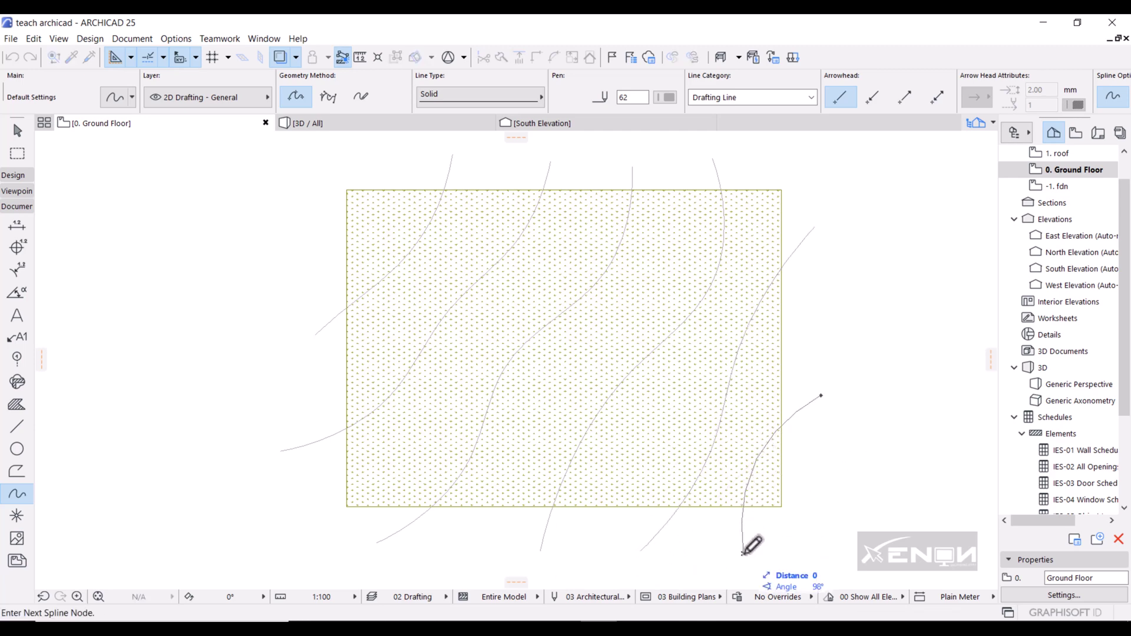
pyautogui.click(743, 552)
# Step: Draw a horizontal line above the mesh, plus a short arrowhead stroke at 135° from the line's right end
pyautogui.moveTo(682, 356); pyautogui.dragTo(677, 399, button='middle')
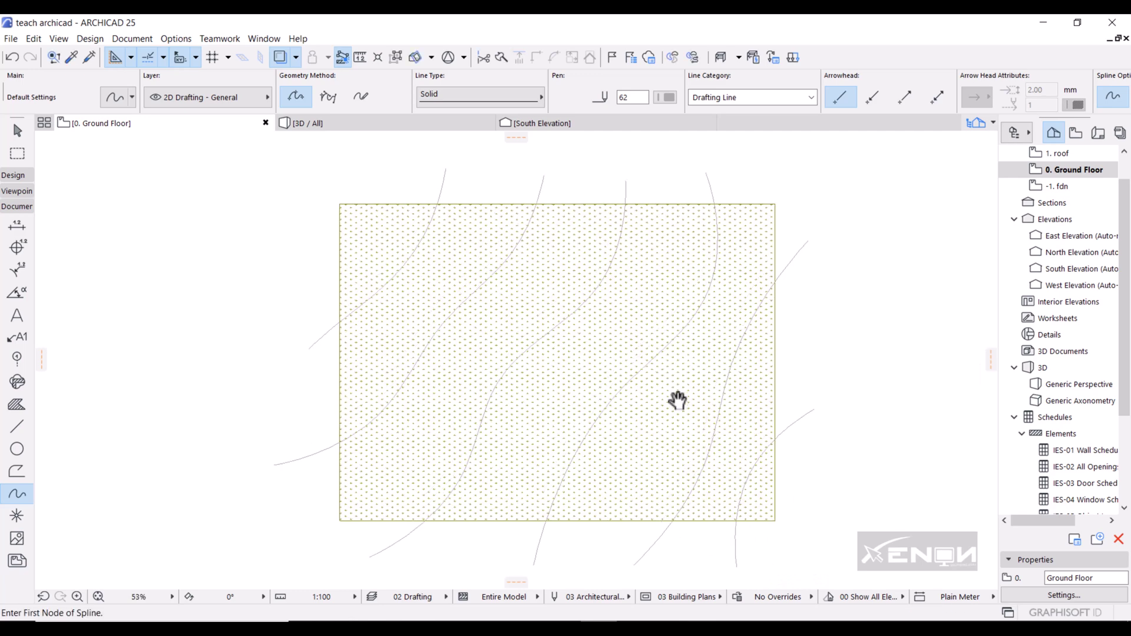
pyautogui.moveTo(588, 306); pyautogui.dragTo(590, 346, button='middle')
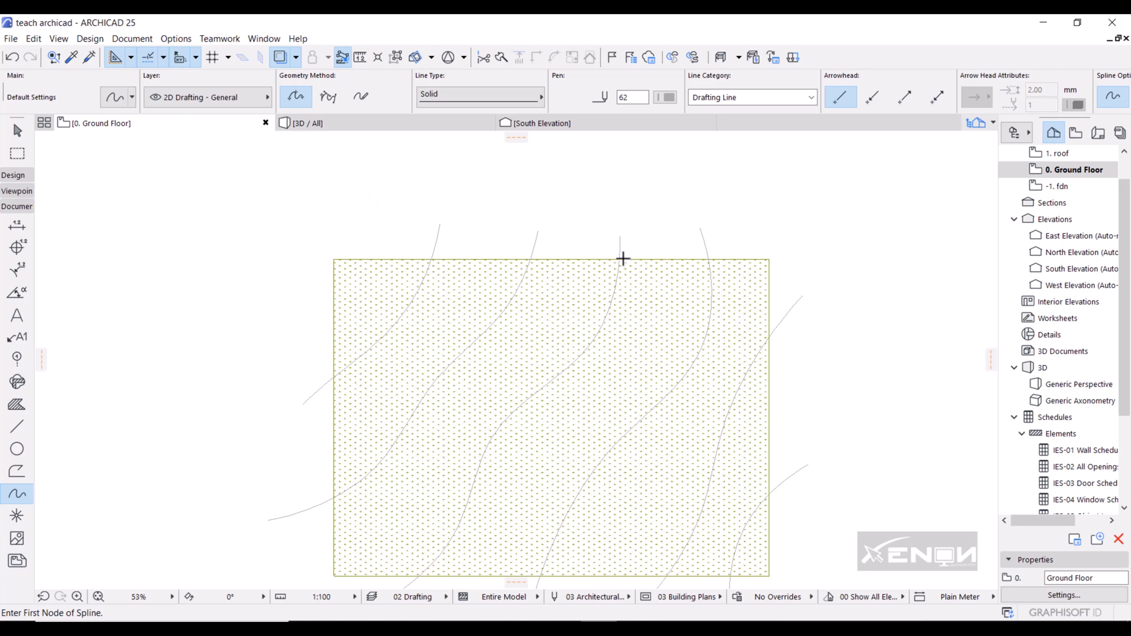
pyautogui.click(17, 425)
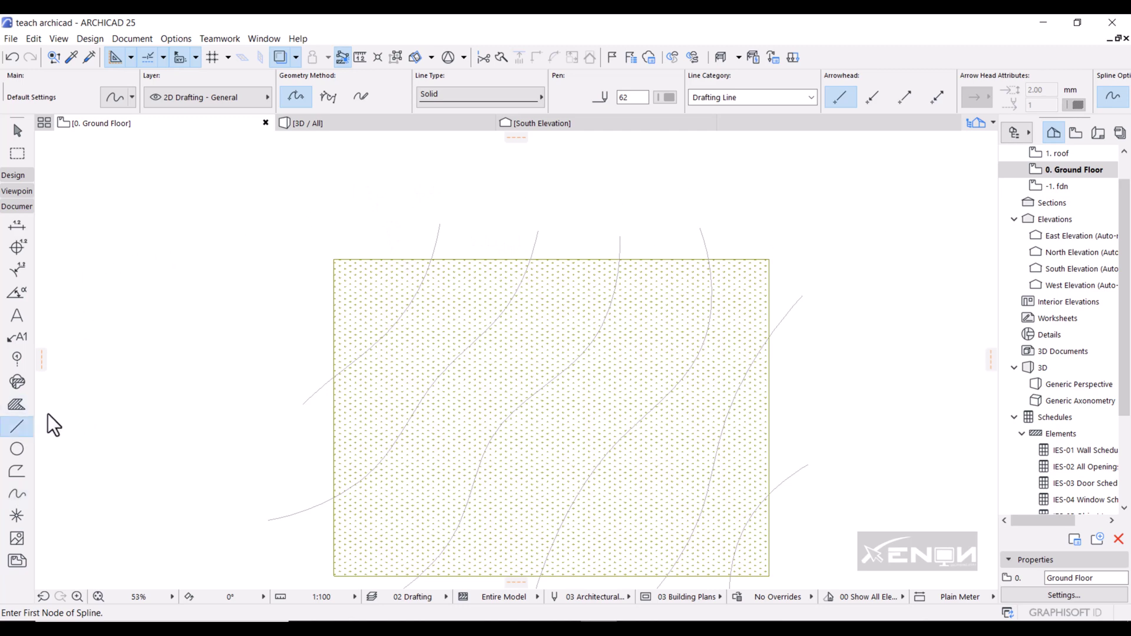
pyautogui.click(378, 189)
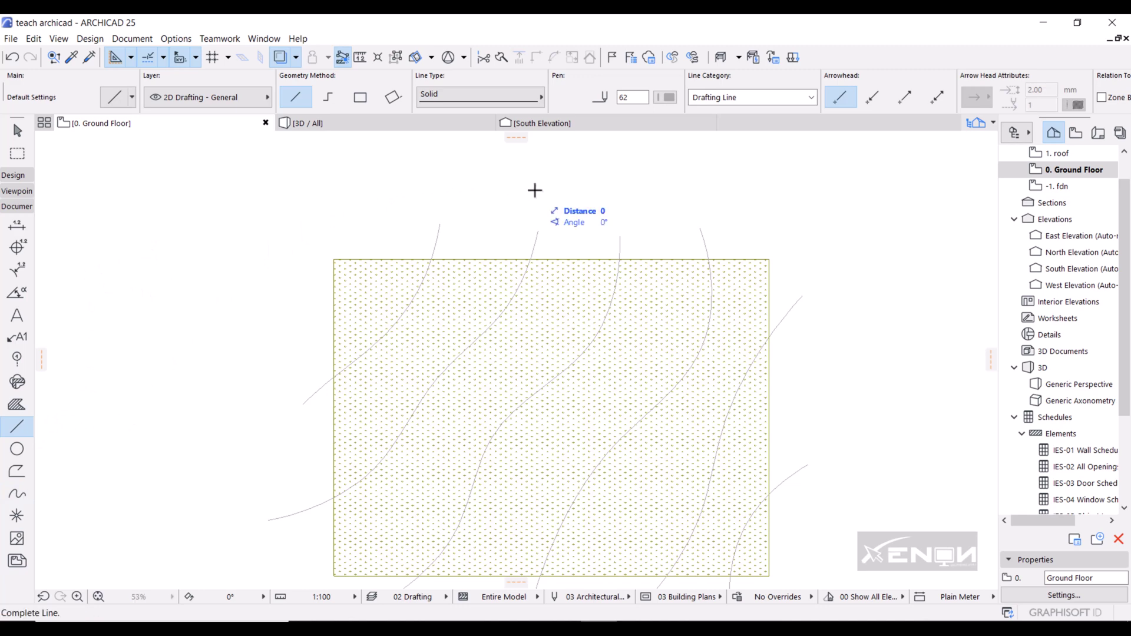
pyautogui.click(677, 189)
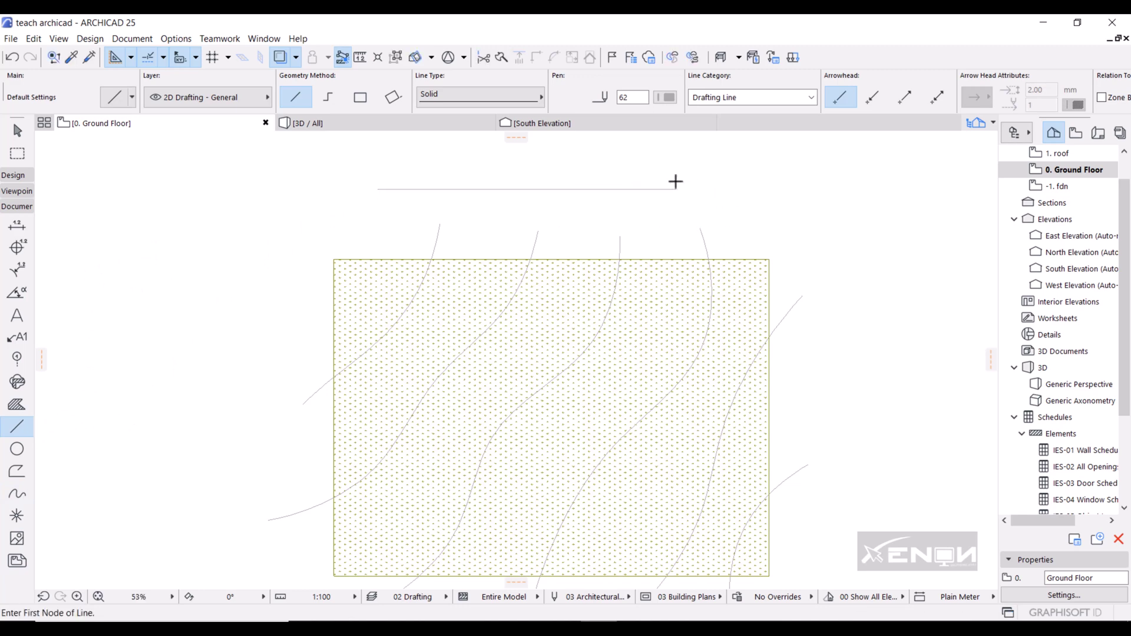
pyautogui.click(676, 189)
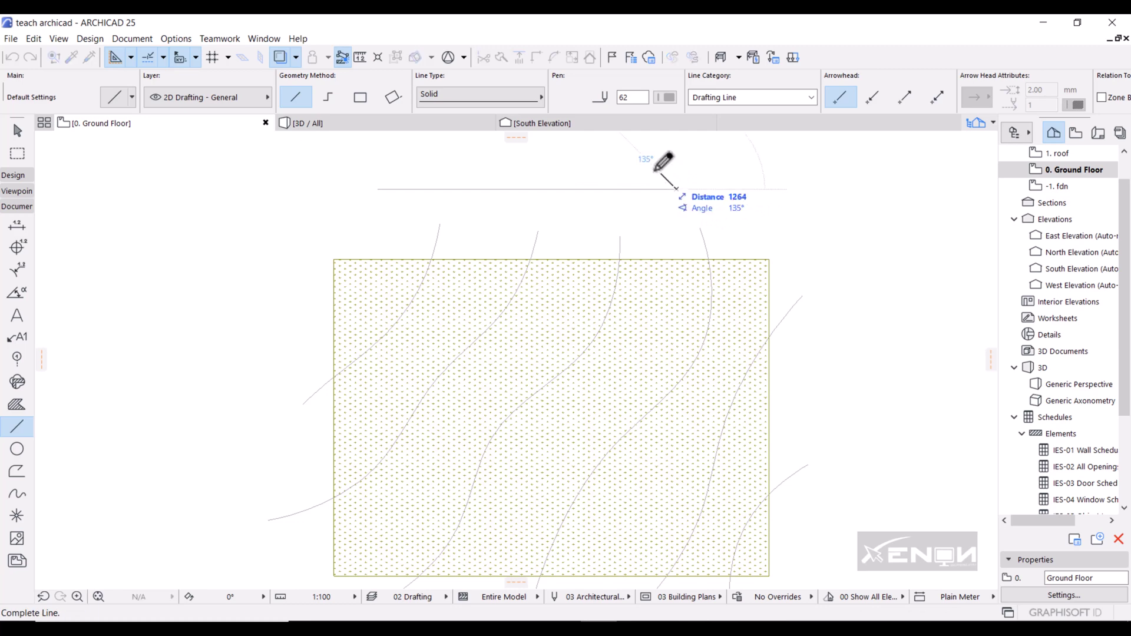
pyautogui.click(654, 166)
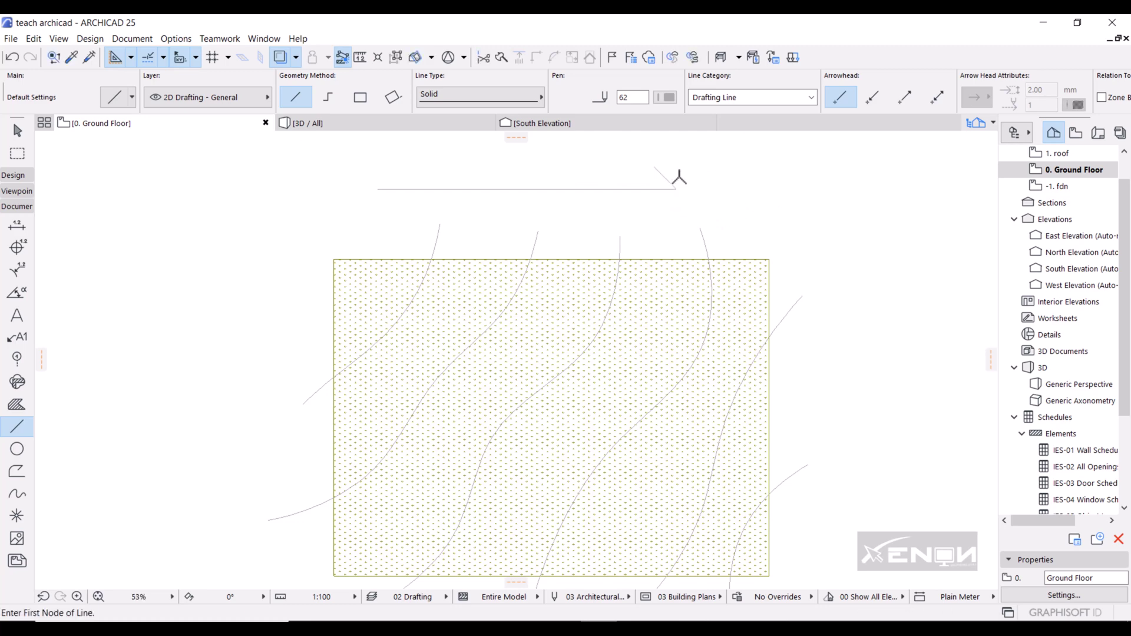
# Step: Mirror a copy of the short arrowhead stroke about the horizontal line to complete the arrow
pyautogui.press('shift')
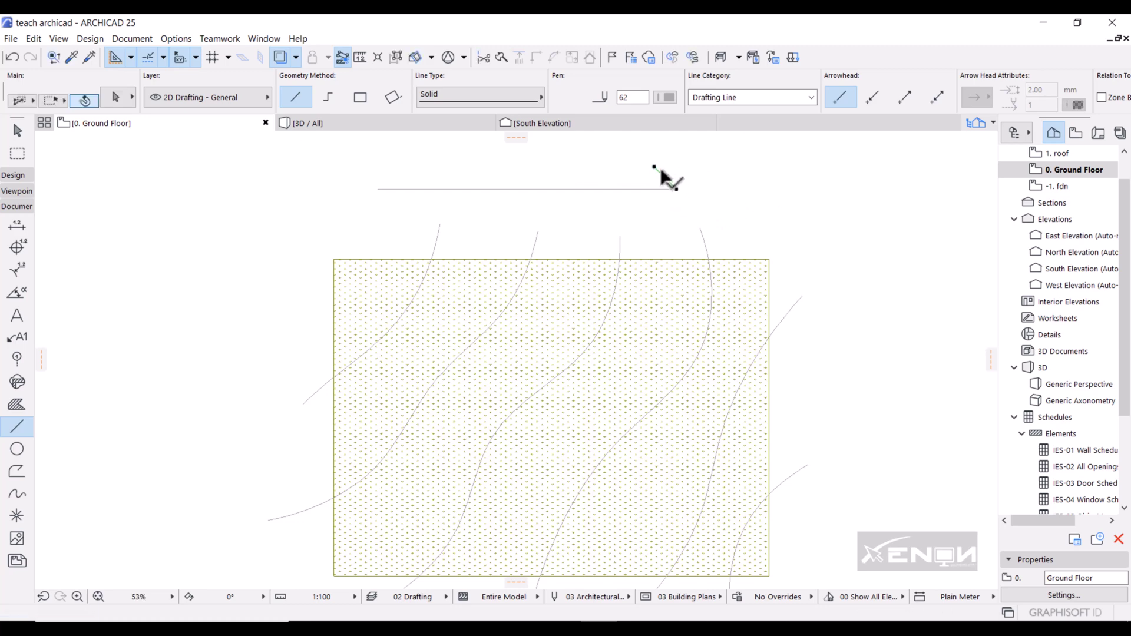
pyautogui.keyDown('shift'); pyautogui.click(662, 176); pyautogui.keyUp('shift')
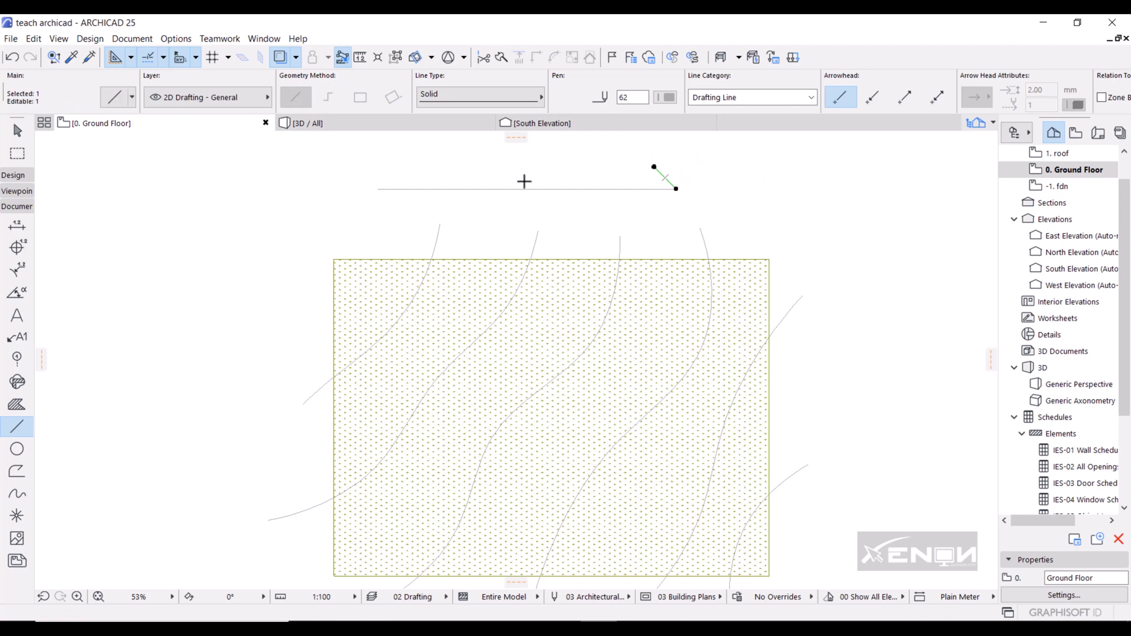
pyautogui.click(676, 189)
pyautogui.click(753, 151)
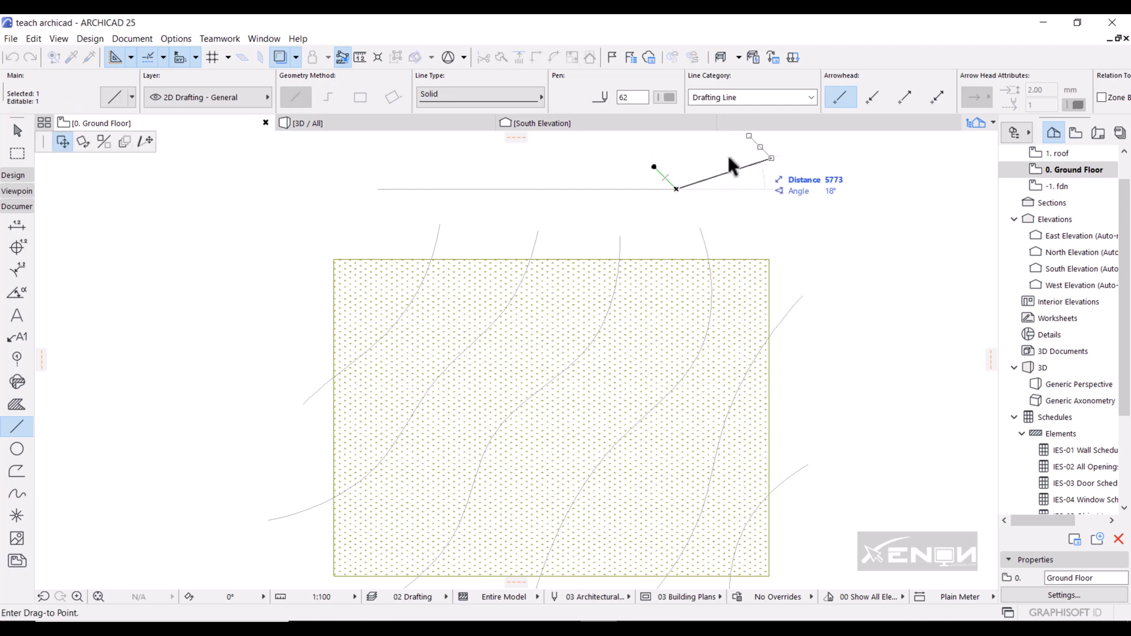
pyautogui.click(103, 141)
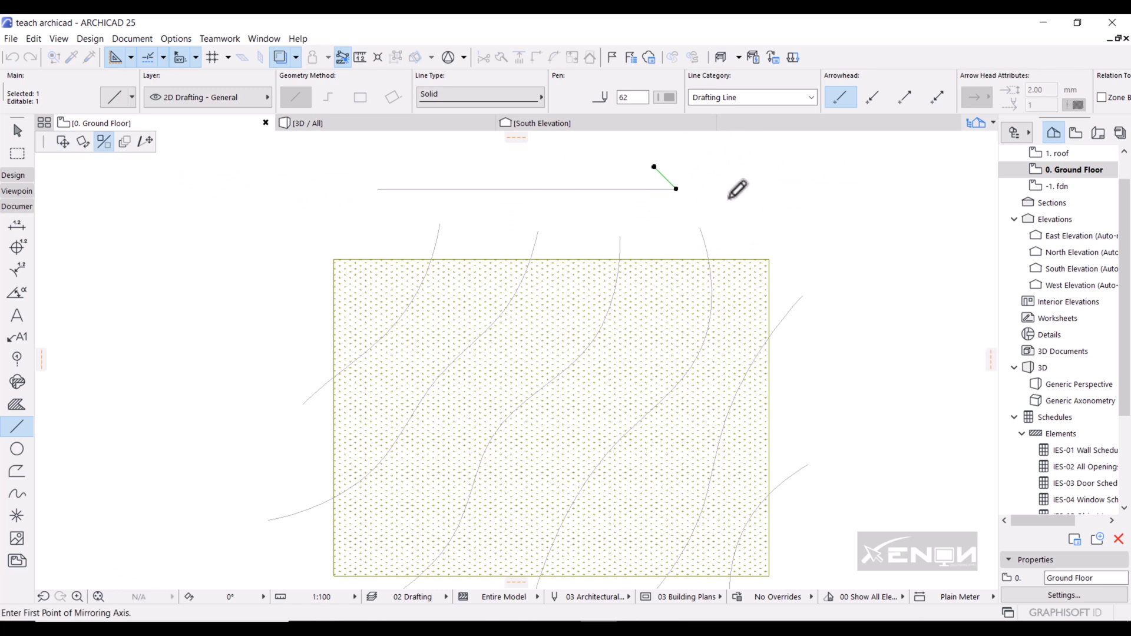
pyautogui.press('ctrl')
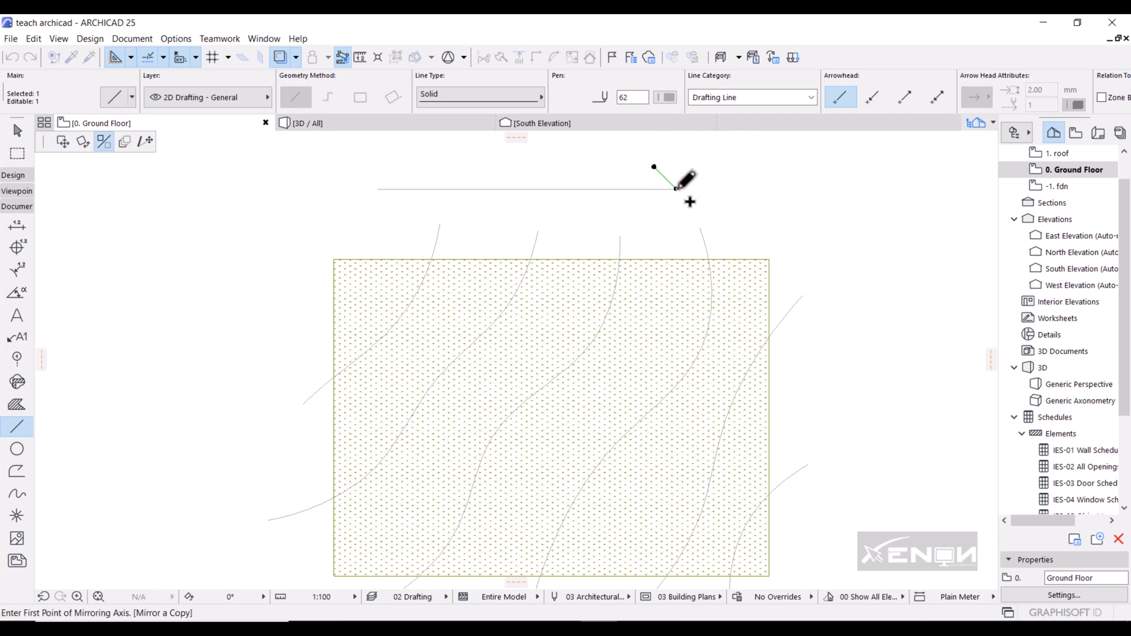
pyautogui.click(676, 188)
pyautogui.click(647, 189)
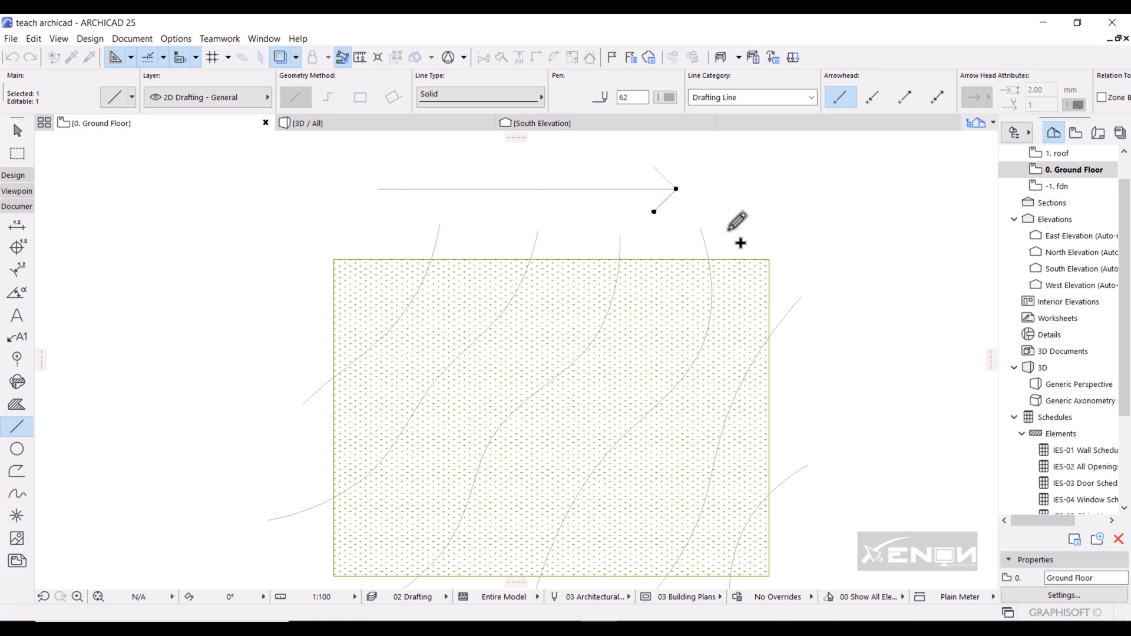
pyautogui.press('Escape')
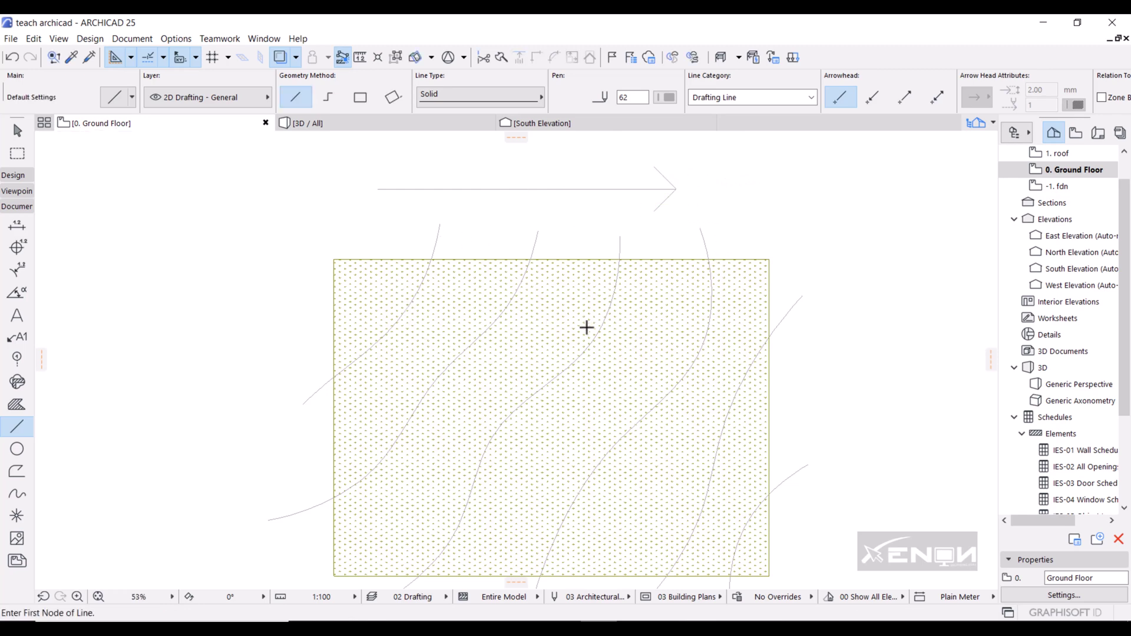
# Step: Examine the second site mesh in the 3D view from different sides, checking its surface before contours are applied
pyautogui.scroll(-2, 586, 327)
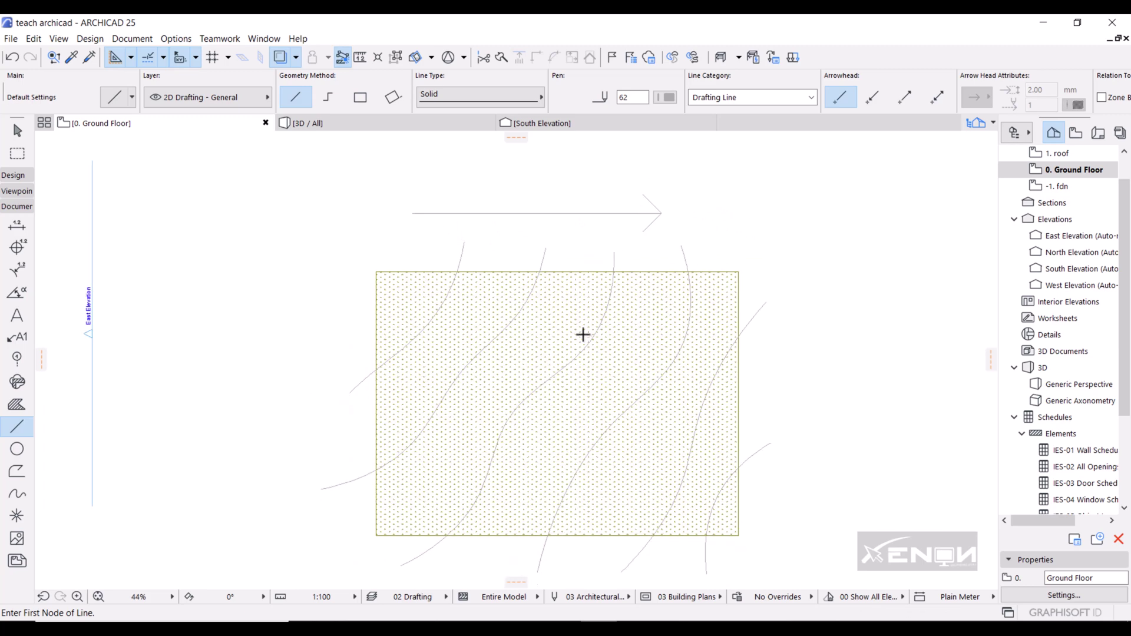
pyautogui.click(387, 123)
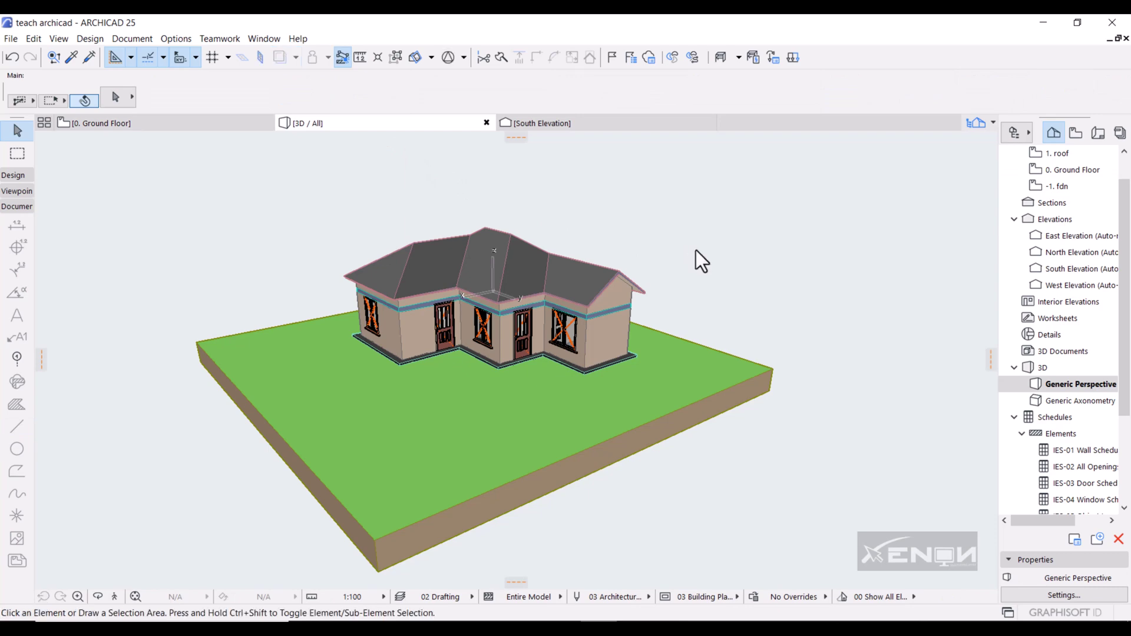
pyautogui.scroll(-5, 736, 334)
pyautogui.scroll(-5, 737, 334)
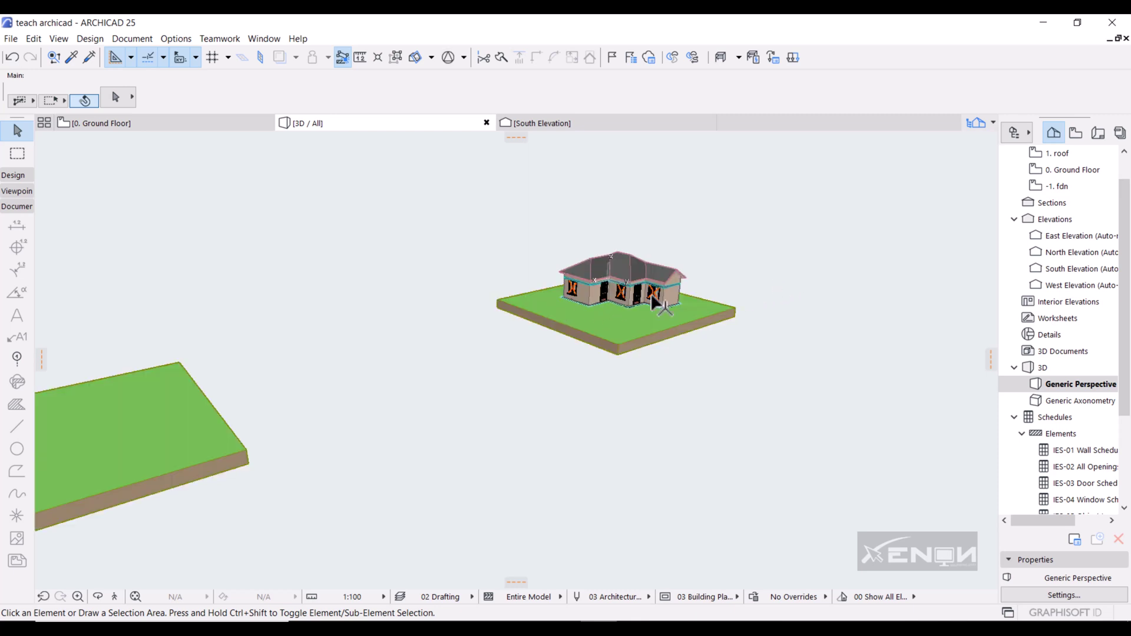
pyautogui.moveTo(651, 294); pyautogui.dragTo(707, 300, button='middle')
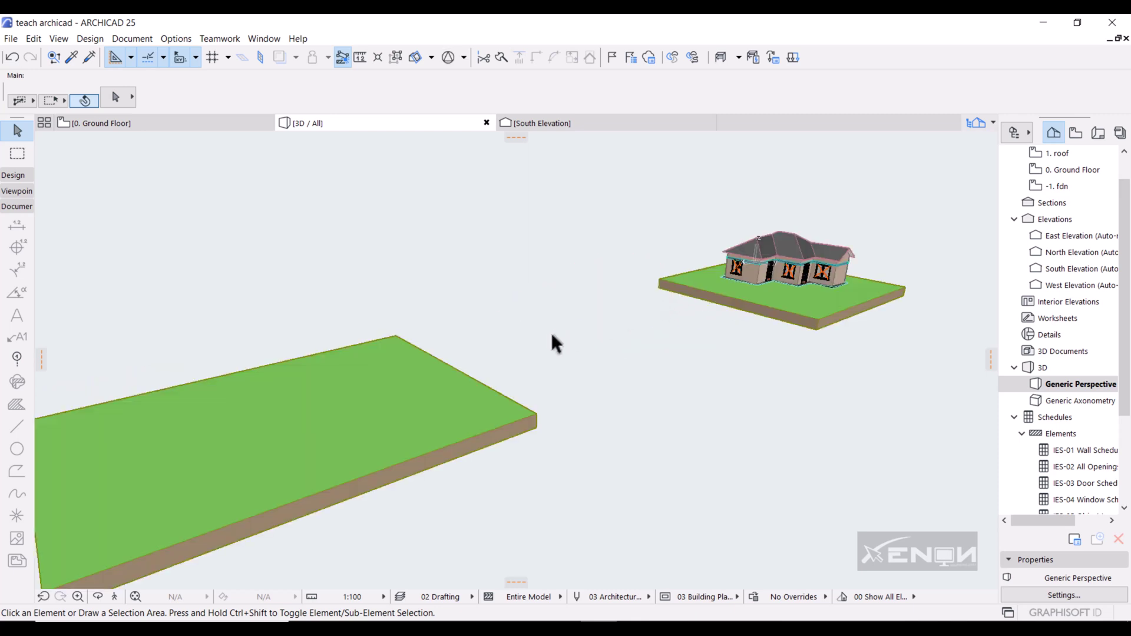
pyautogui.moveTo(551, 333); pyautogui.dragTo(612, 308, button='middle')
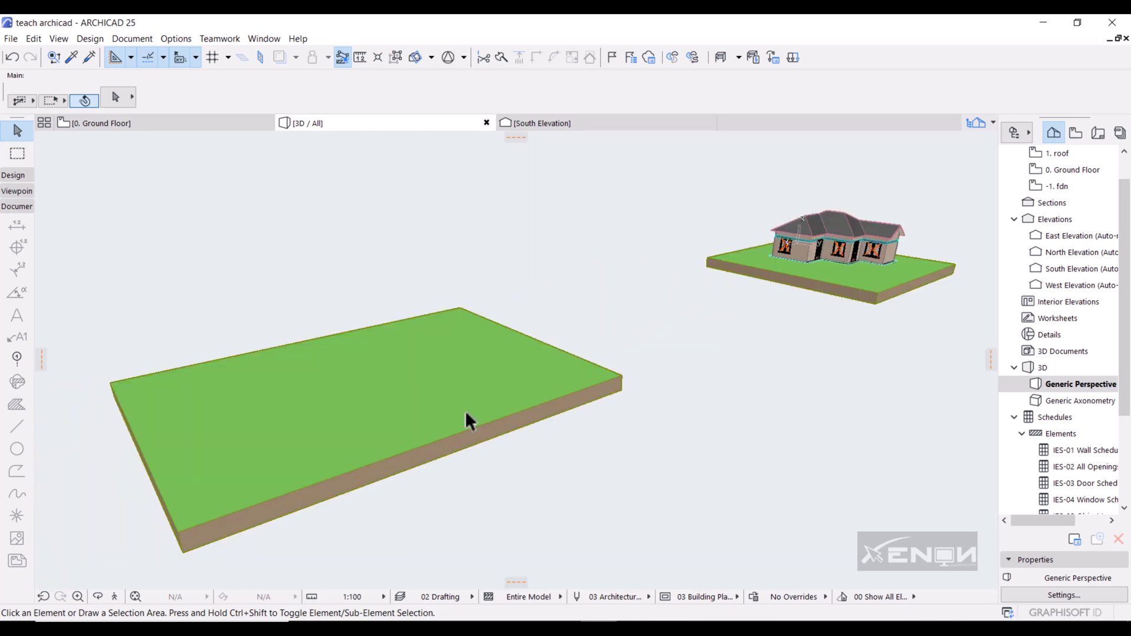
pyautogui.moveTo(443, 433); pyautogui.dragTo(529, 404, button='middle')
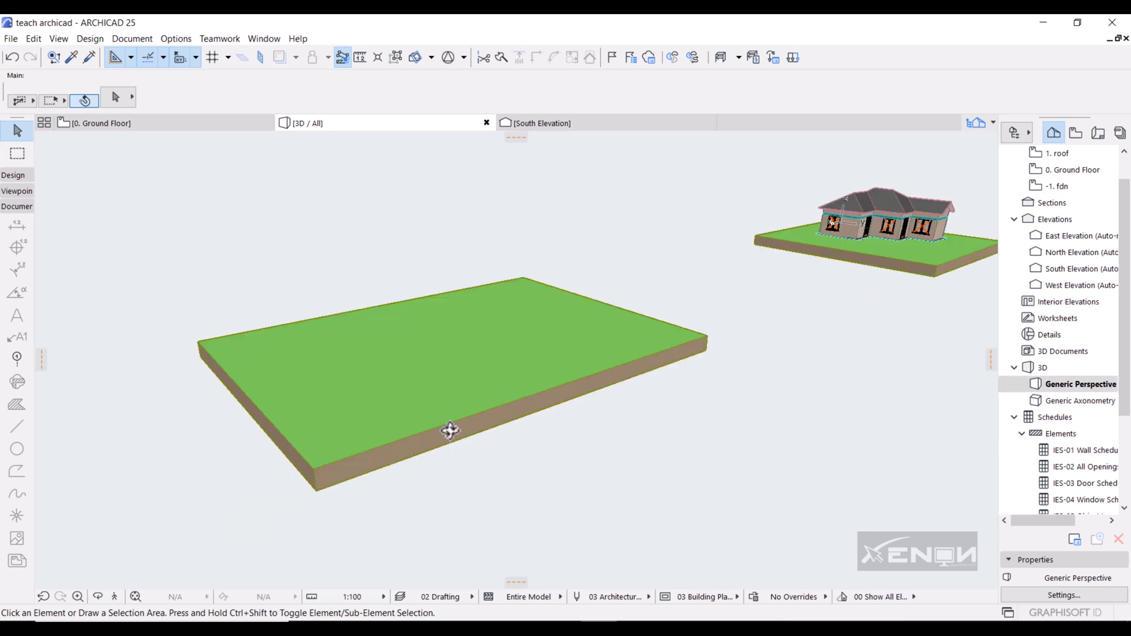
pyautogui.moveTo(450, 430)
pyautogui.keyDown('shift'); pyautogui.mouseDown(button='middle')
pyautogui.moveTo(691, 389)
pyautogui.moveTo(560, 409)
pyautogui.moveTo(538, 441)
pyautogui.moveTo(560, 449)
pyautogui.moveTo(517, 379)
pyautogui.mouseUp(button='middle'); pyautogui.keyUp('shift')
pyautogui.scroll(3, 623, 453)
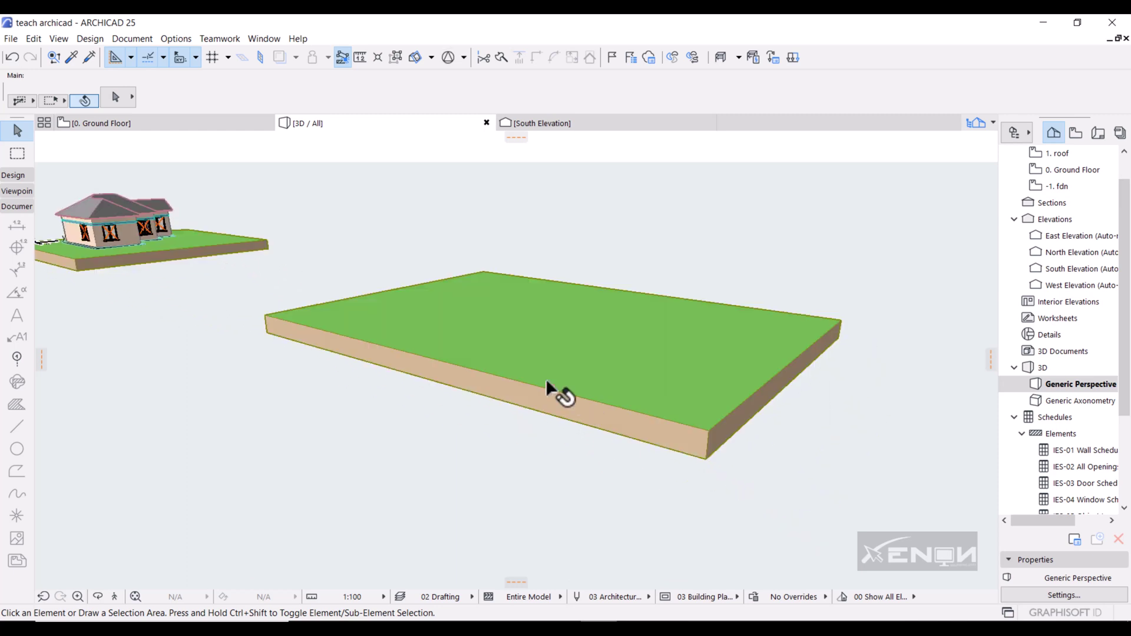
pyautogui.scroll(2, 546, 378)
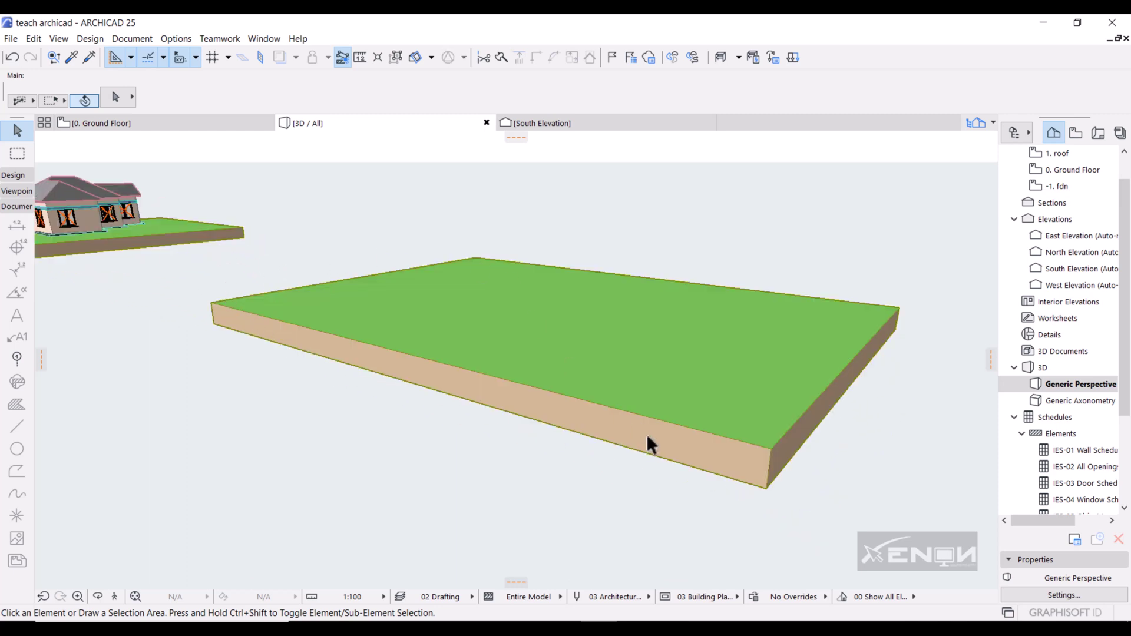
# Step: On the ground floor plan, add the first contour spline to the second mesh as new points, using Fit to User Ridges
pyautogui.click(154, 125)
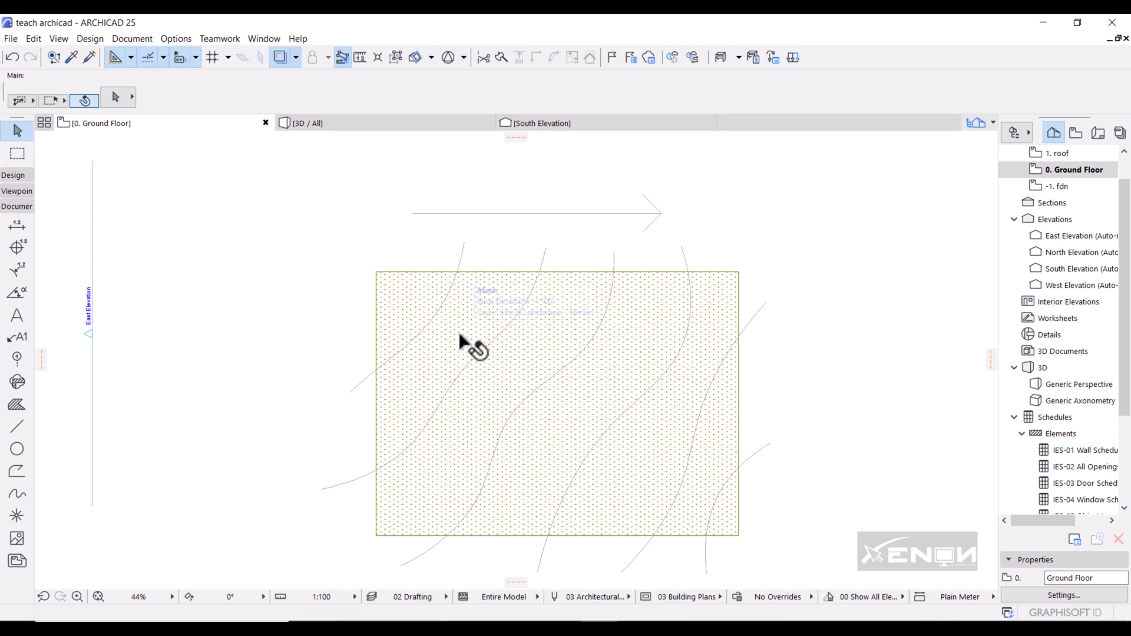
pyautogui.click(462, 339)
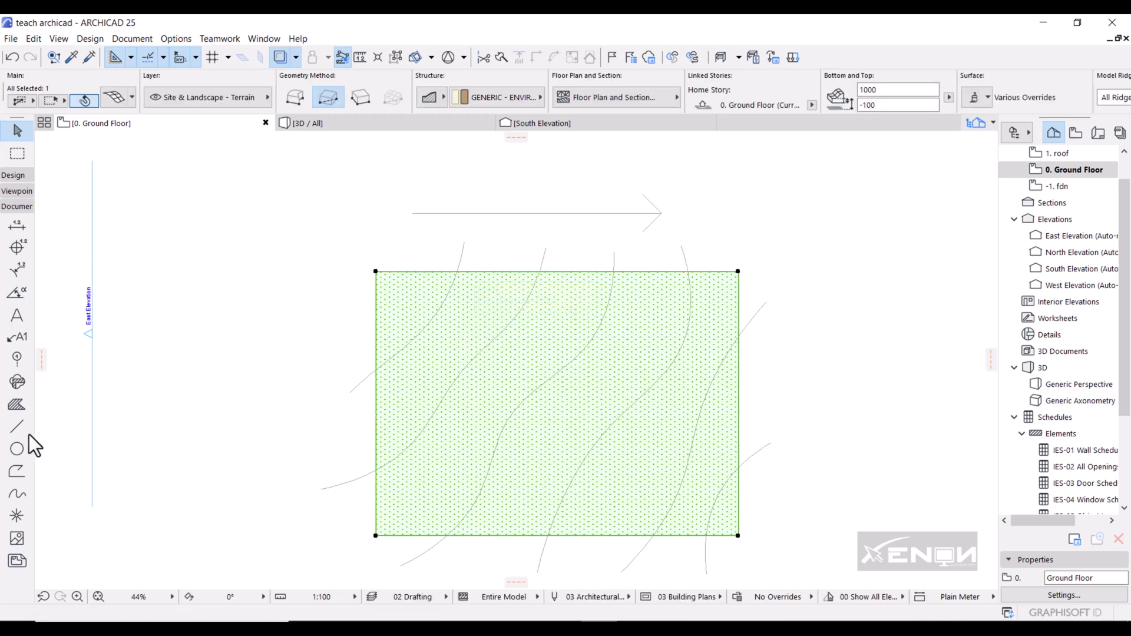
pyautogui.click(13, 175)
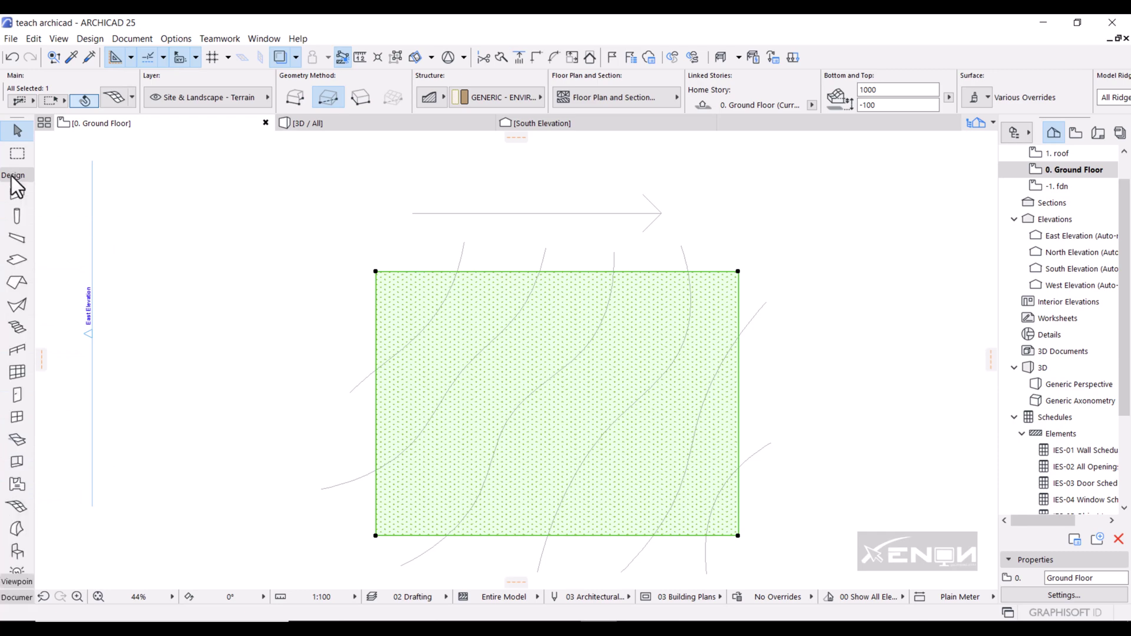
pyautogui.click(16, 508)
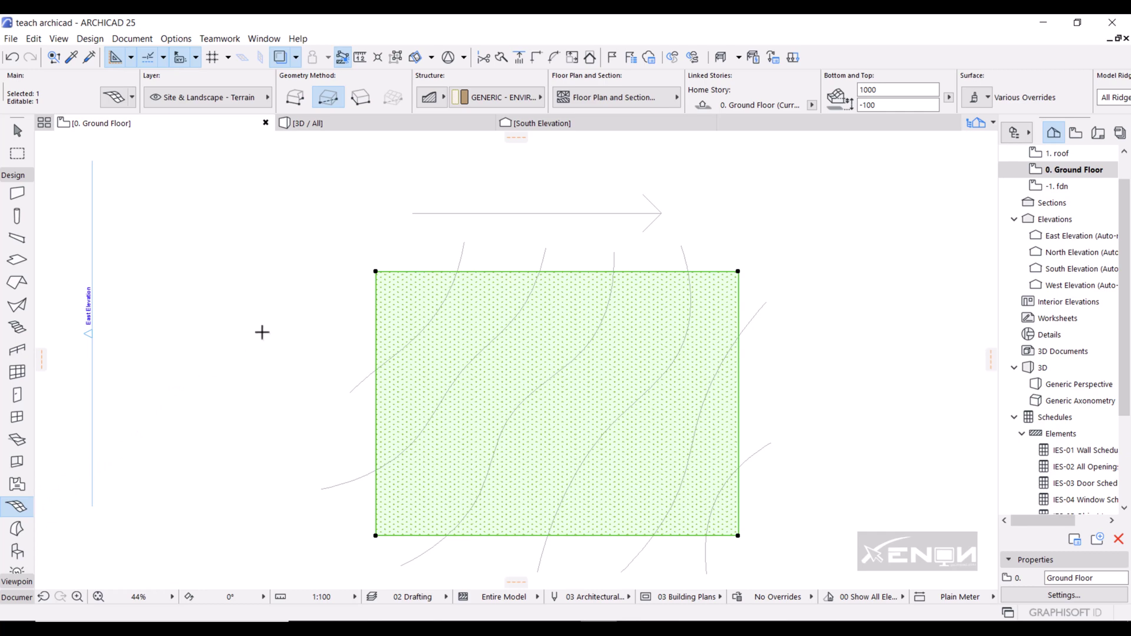
pyautogui.press('space')
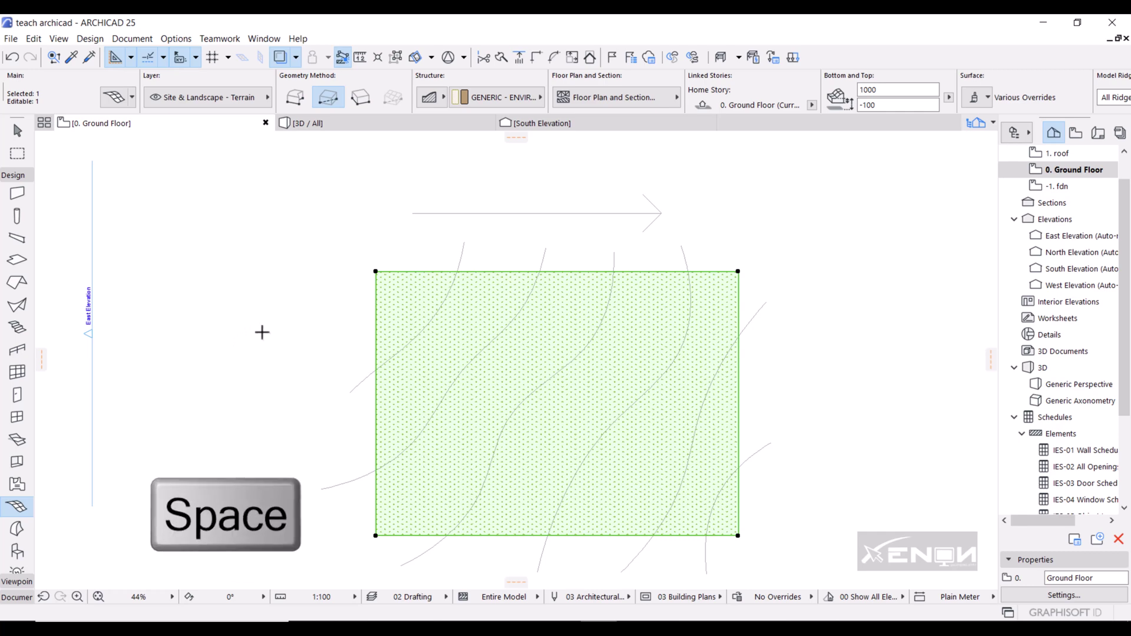
pyautogui.click(434, 319)
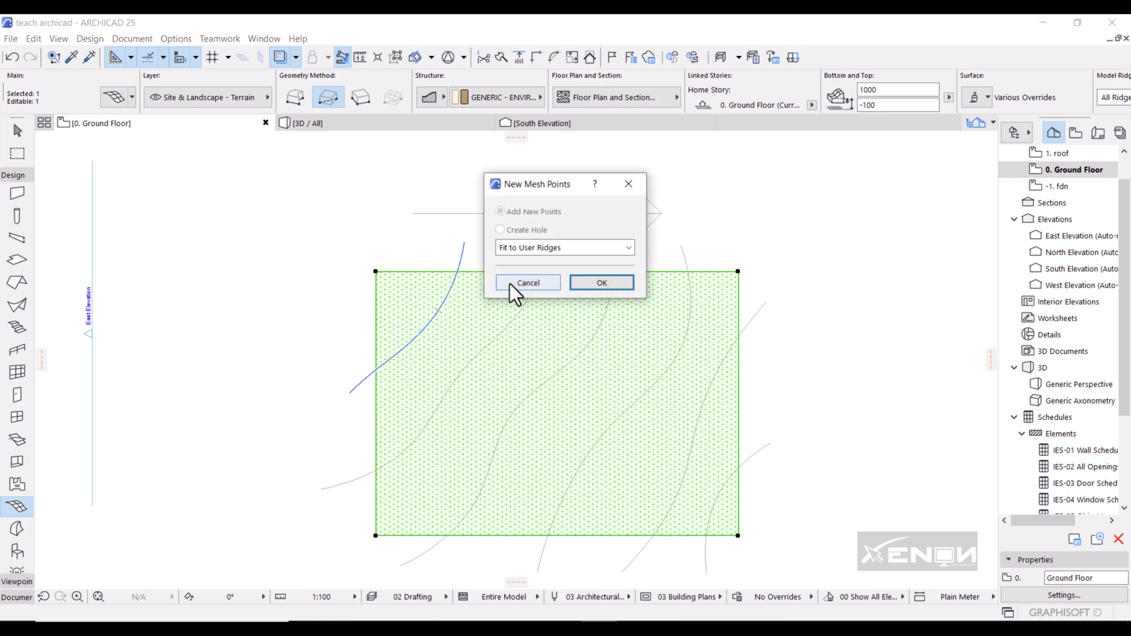
pyautogui.click(598, 283)
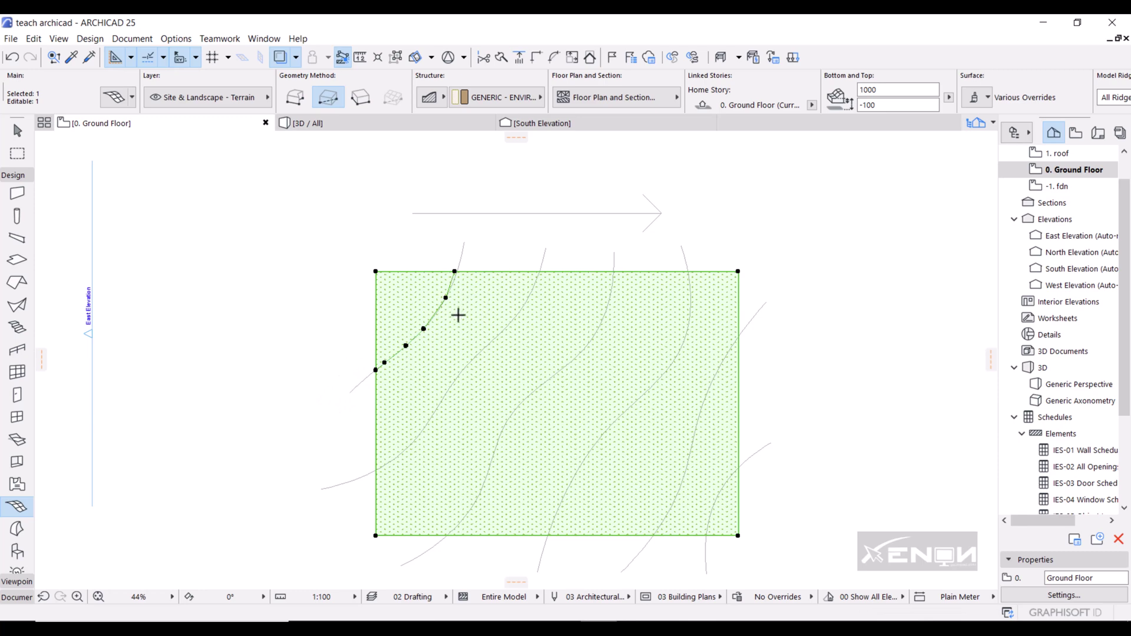
# Step: Add the second and third contour splines to the mesh as new points with Fit to User Ridges
pyautogui.click(503, 329)
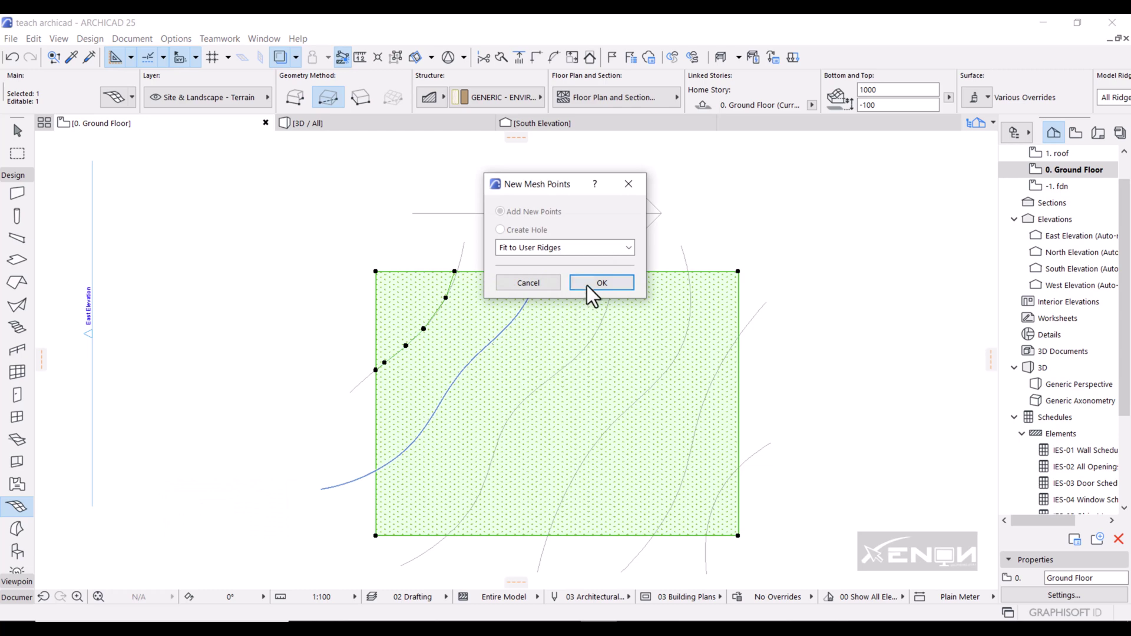
pyautogui.click(588, 285)
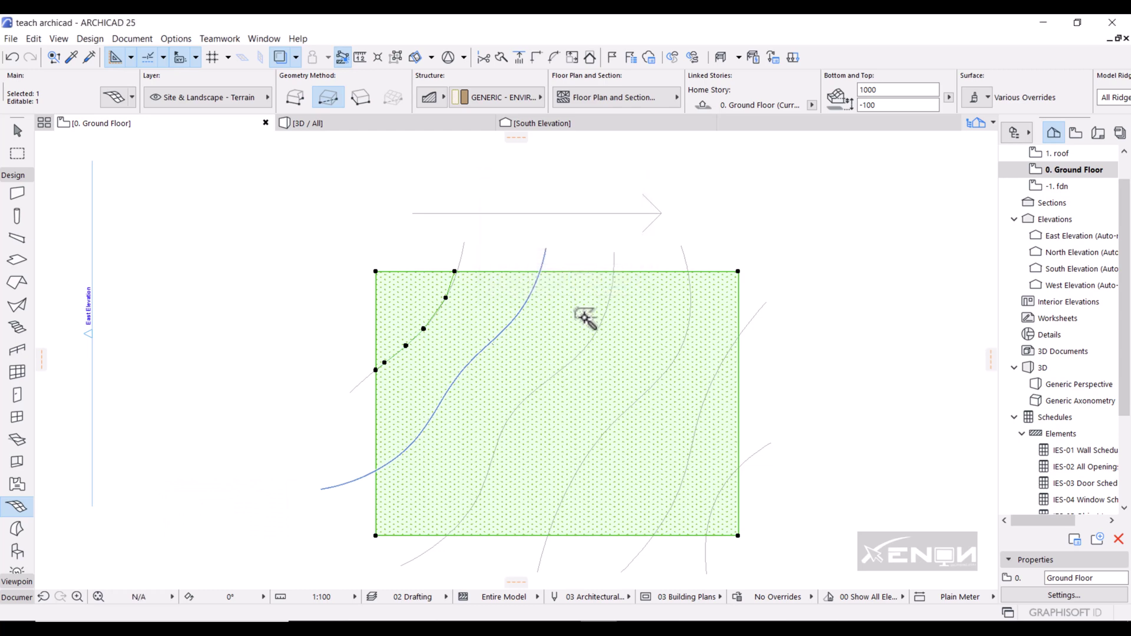
pyautogui.click(584, 345)
pyautogui.click(602, 283)
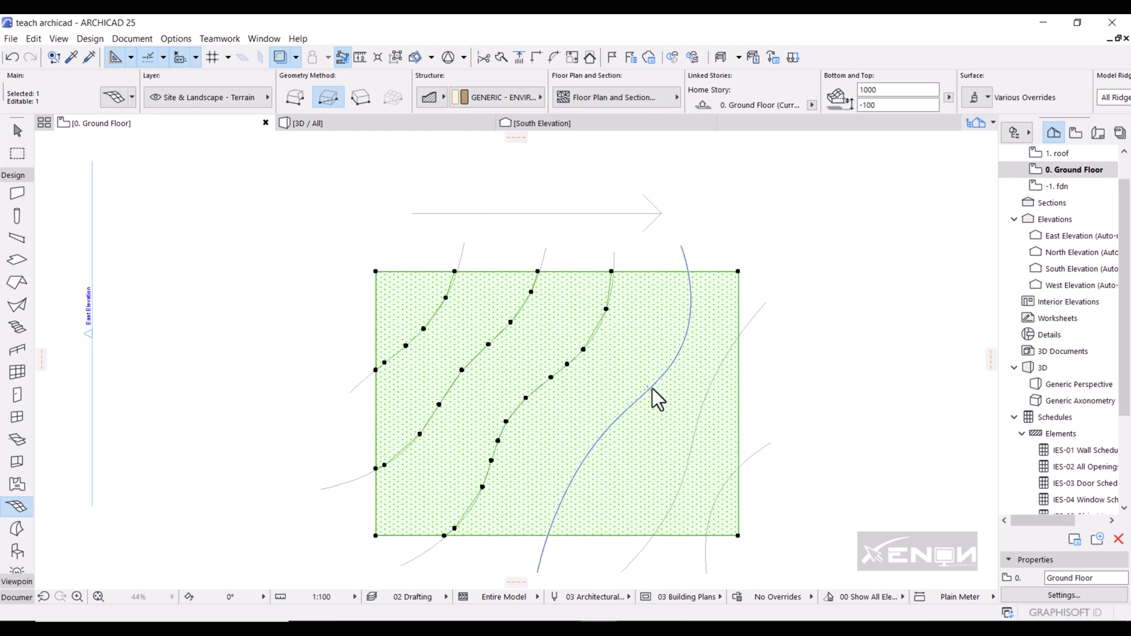
# Step: Add the fourth and fifth contour splines to the mesh as new points with Fit to User Ridges
pyautogui.press('space')
pyautogui.click(604, 284)
pyautogui.press('space')
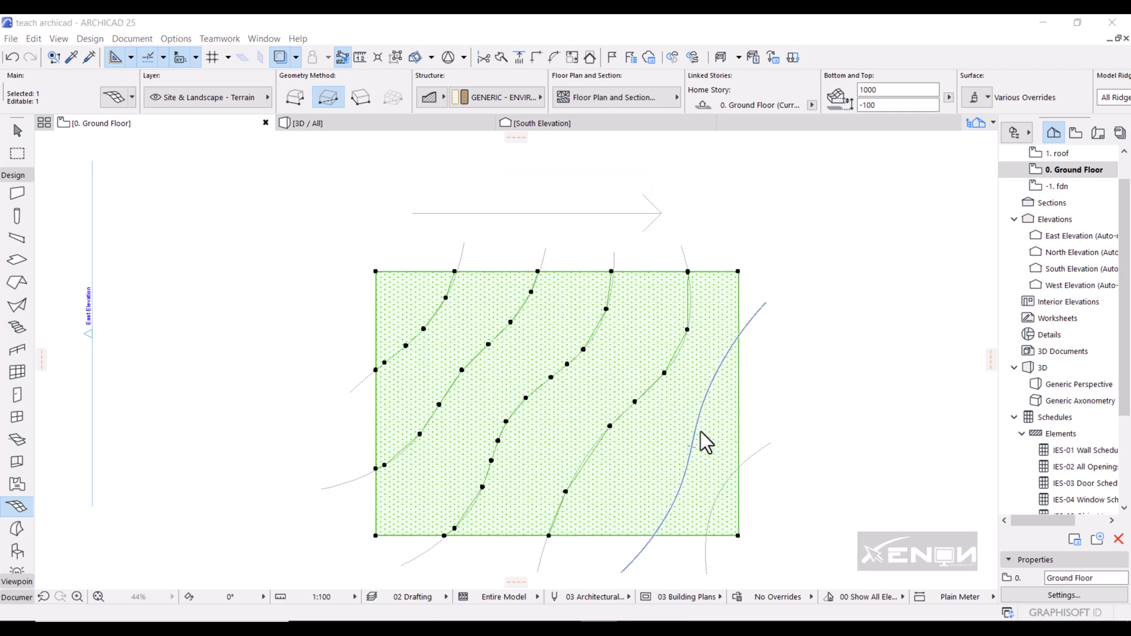
pyautogui.click(701, 442)
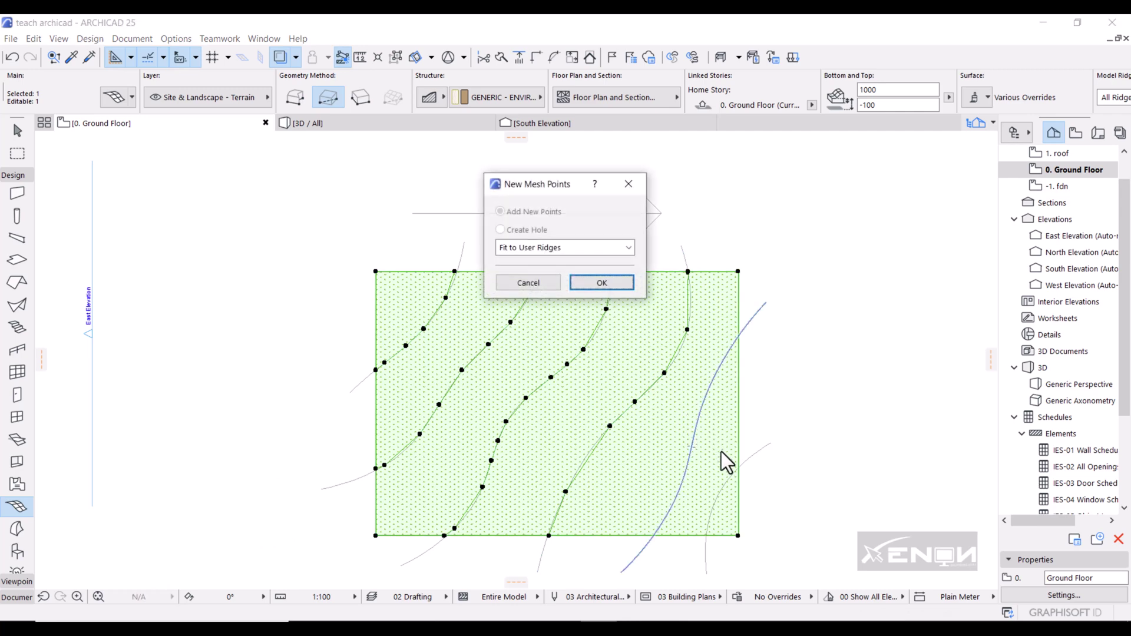
pyautogui.click(606, 285)
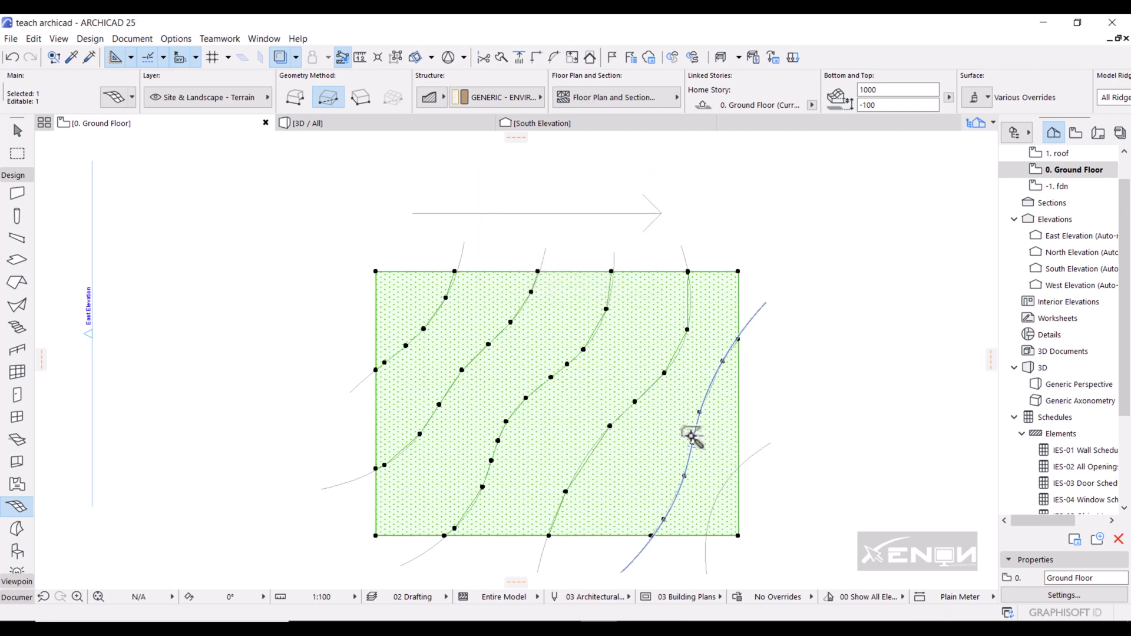
# Step: Add the sixth contour spline to the second mesh as new points and check the contour ridges in the 3D view
pyautogui.click(718, 502)
pyautogui.click(600, 282)
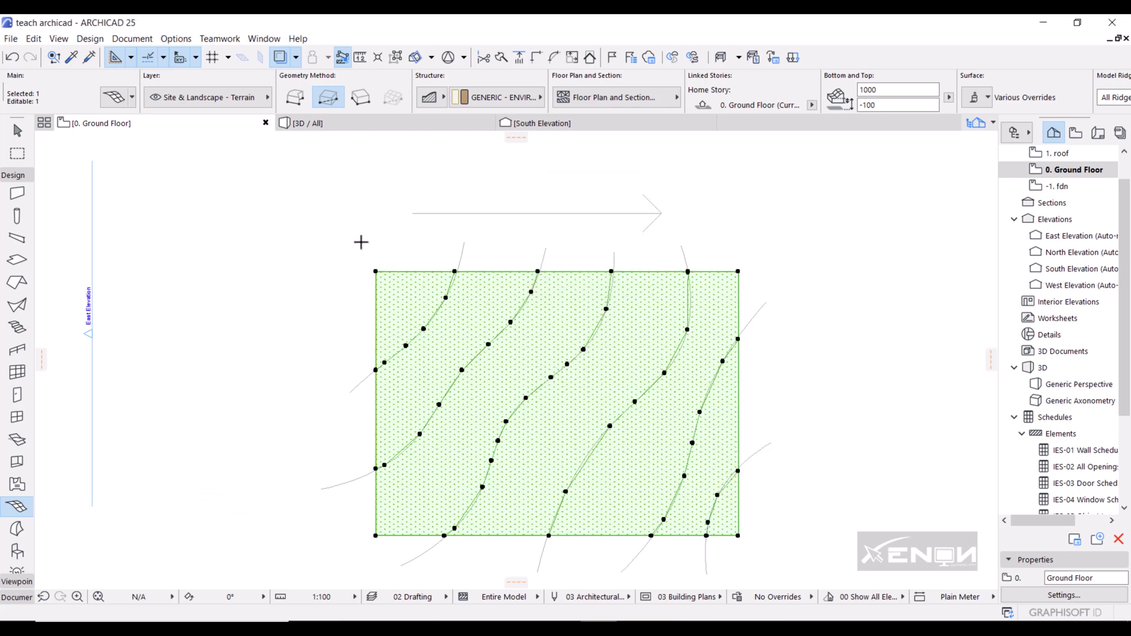
pyautogui.click(356, 124)
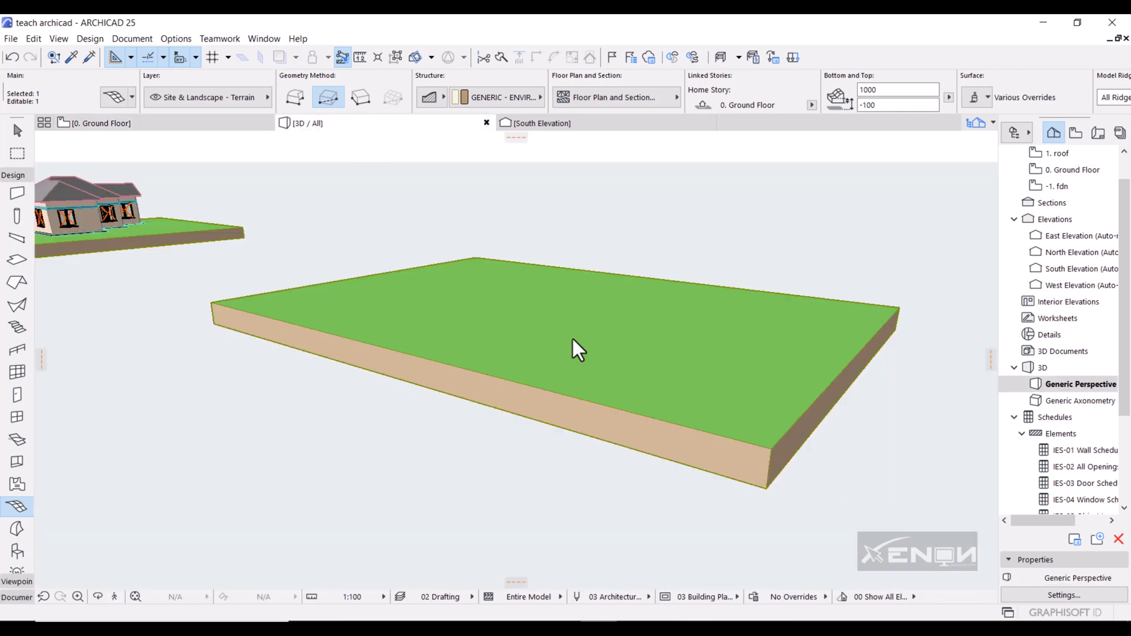
pyautogui.press('Escape')
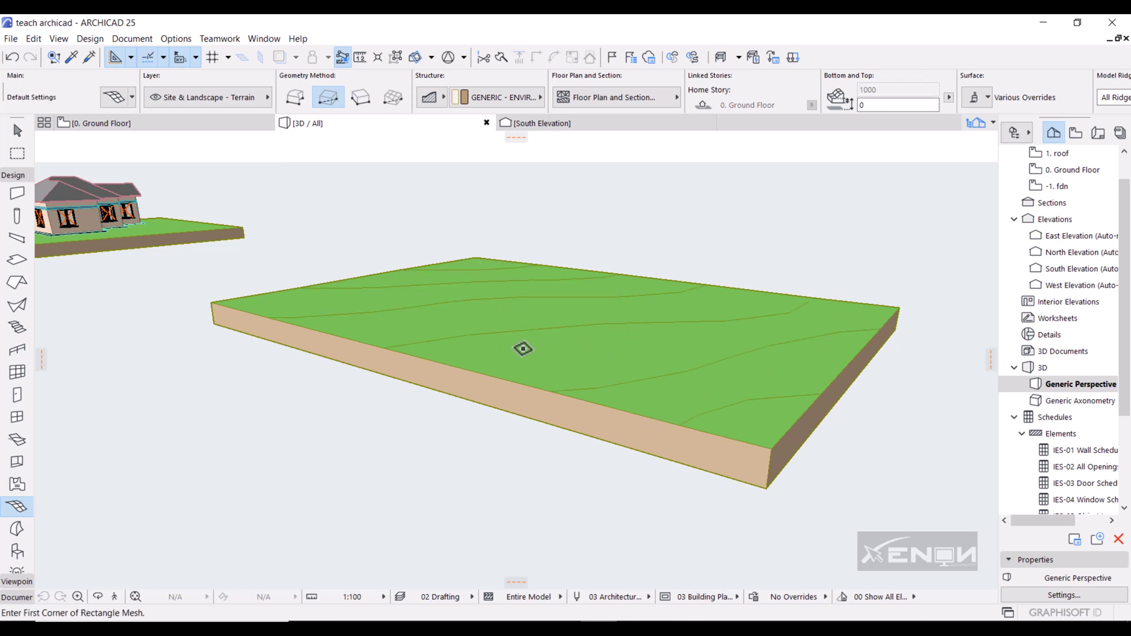
pyautogui.keyDown('shift'); pyautogui.moveTo(523, 349); pyautogui.dragTo(533, 408, button='middle'); pyautogui.keyUp('shift')
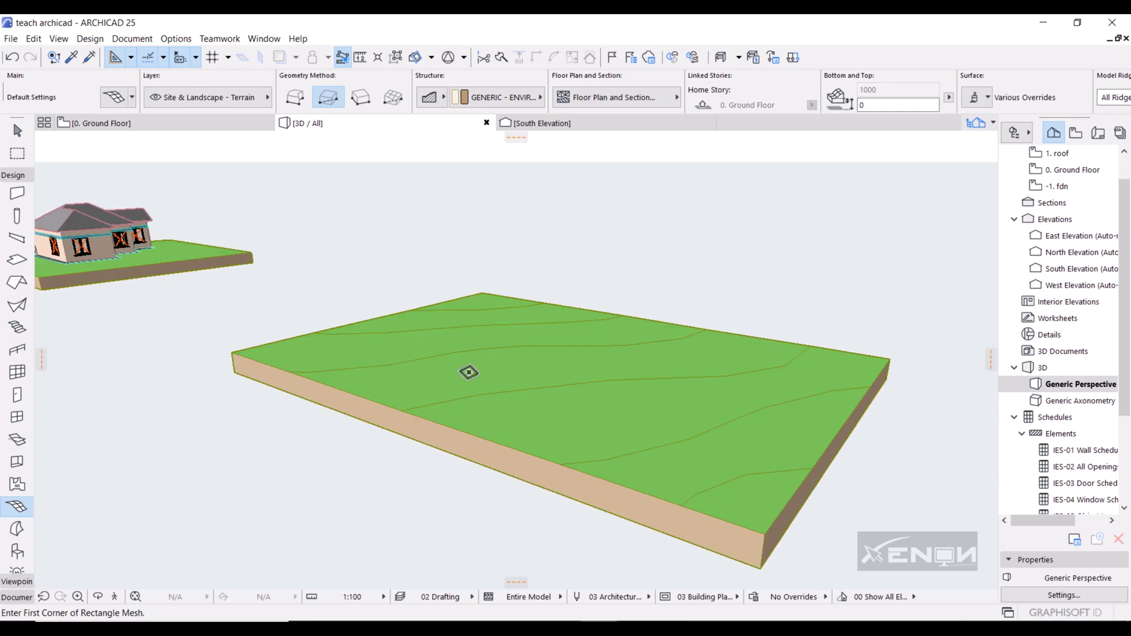
# Step: On the ground floor plan, elevate the first contour to a height of 3000 applied to all its points, and check it in 3D
pyautogui.click(182, 122)
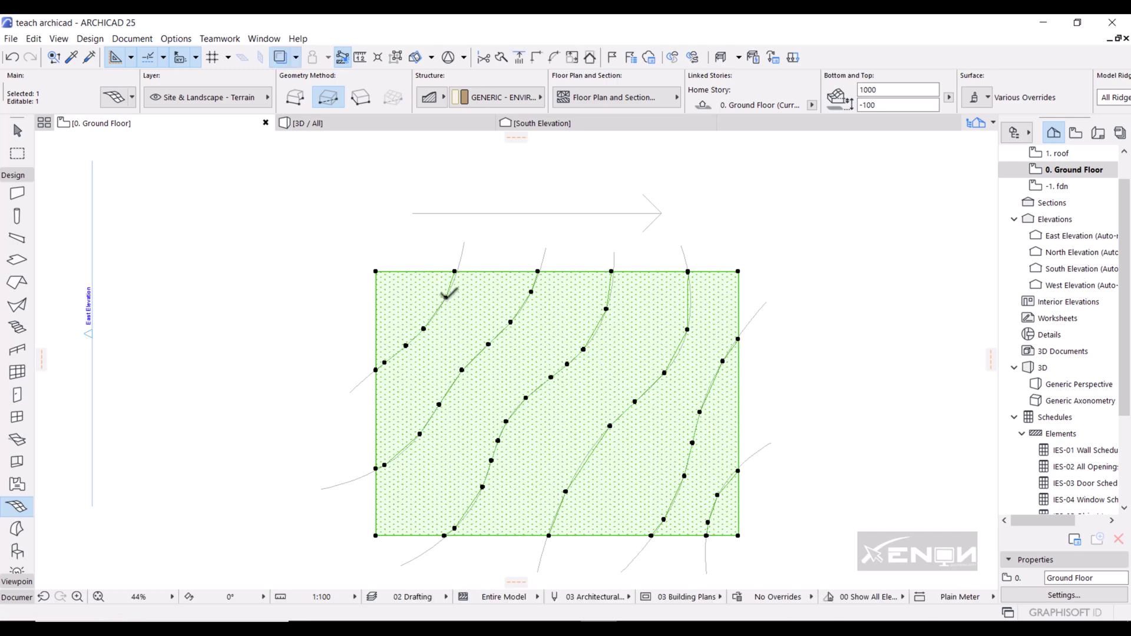
pyautogui.click(484, 285)
pyautogui.hotkey('ctrl', 'm')
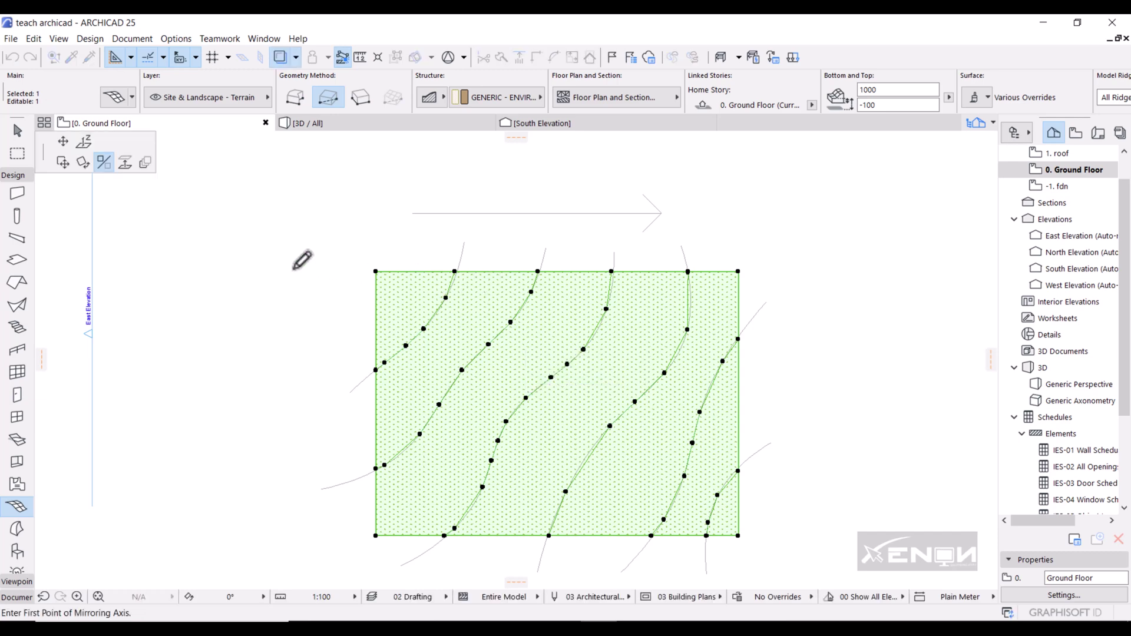
pyautogui.click(449, 290)
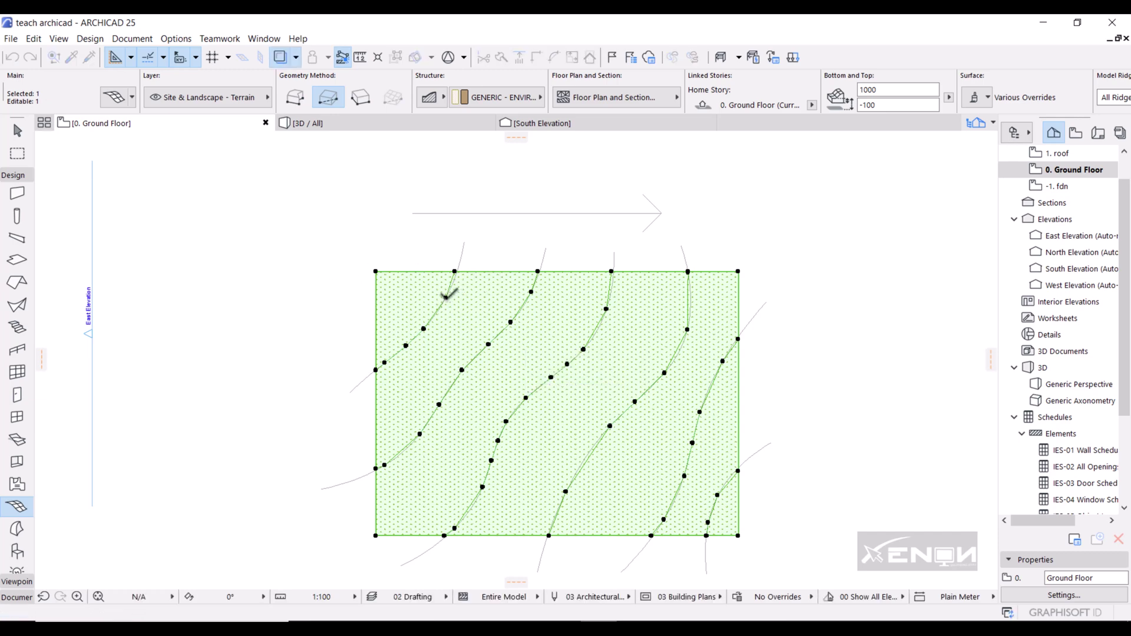
pyautogui.click(446, 295)
pyautogui.hotkey('ctrl', 'm')
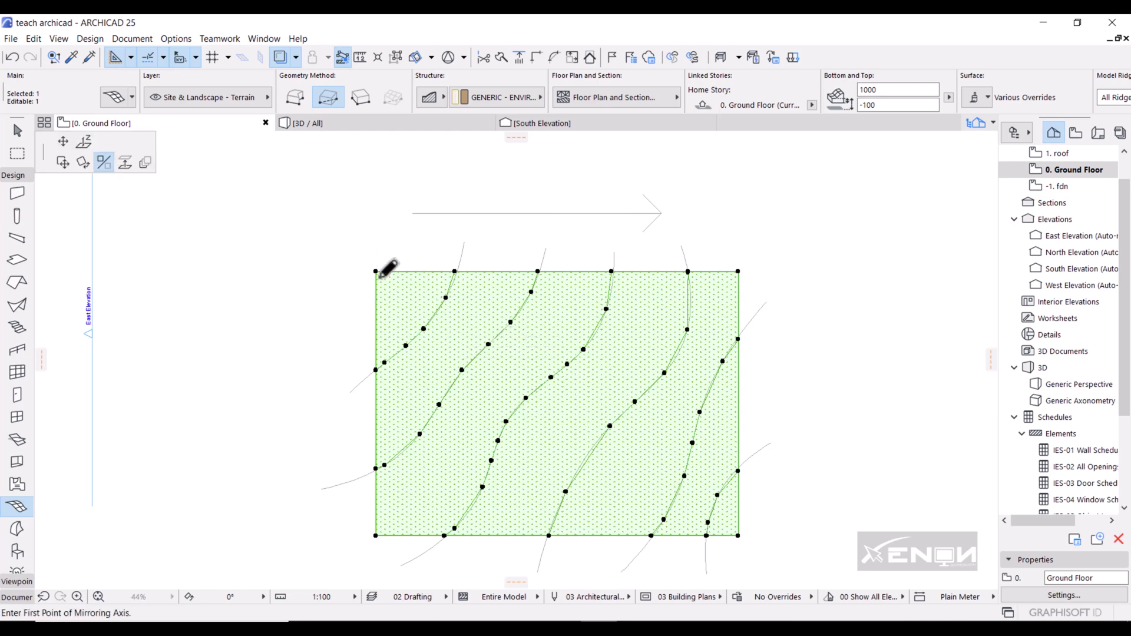
pyautogui.click(86, 152)
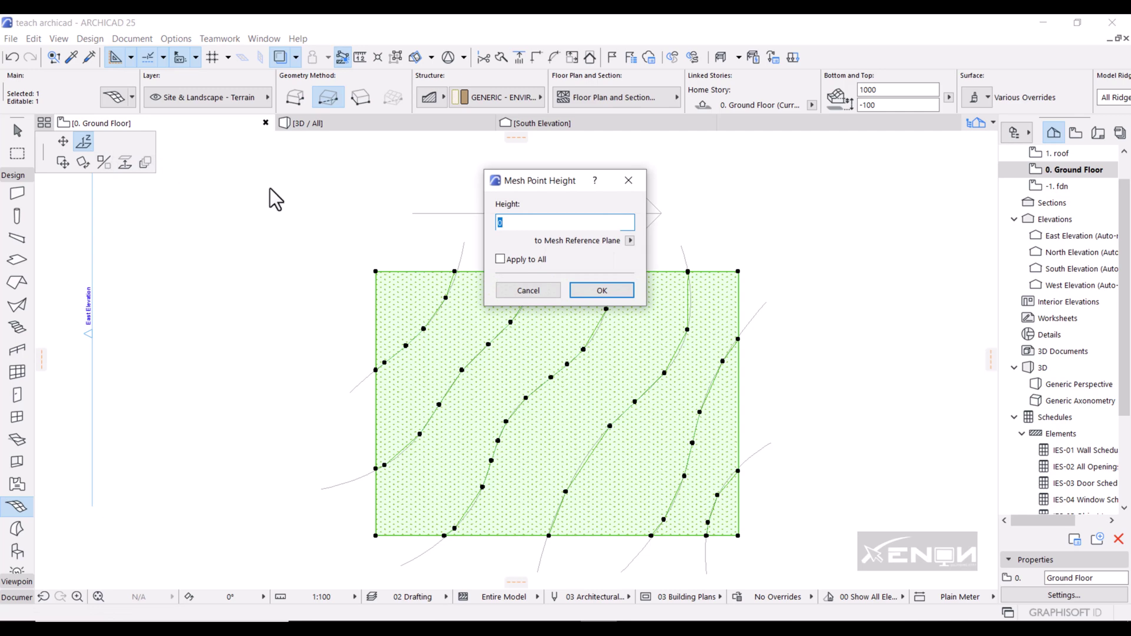
pyautogui.moveTo(533, 187); pyautogui.dragTo(782, 171)
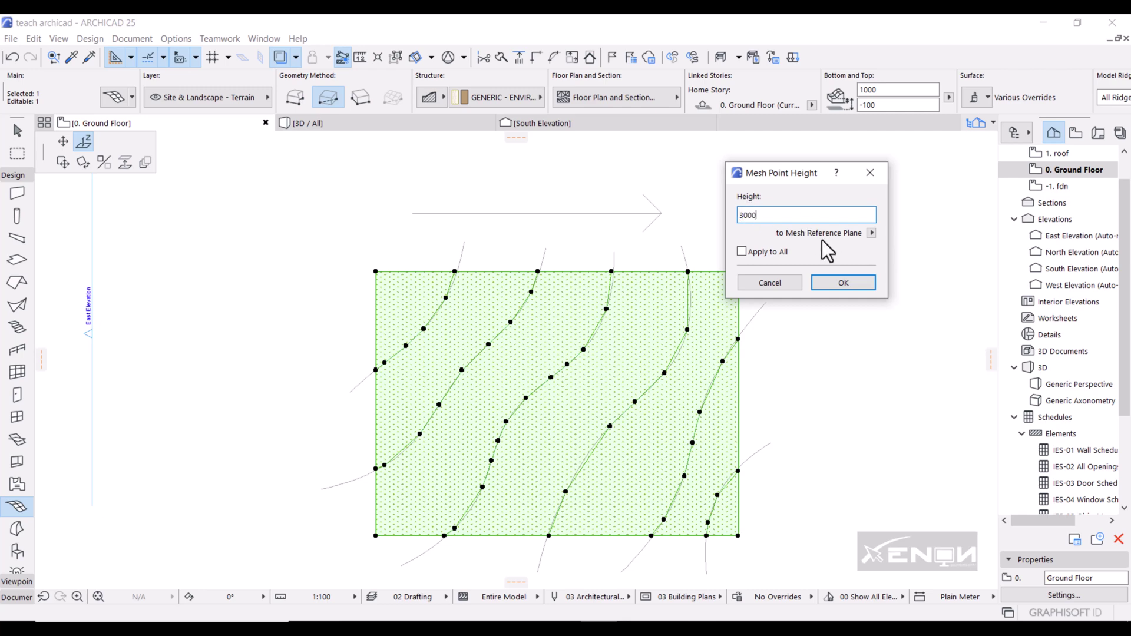
pyautogui.click(768, 253)
pyautogui.click(843, 285)
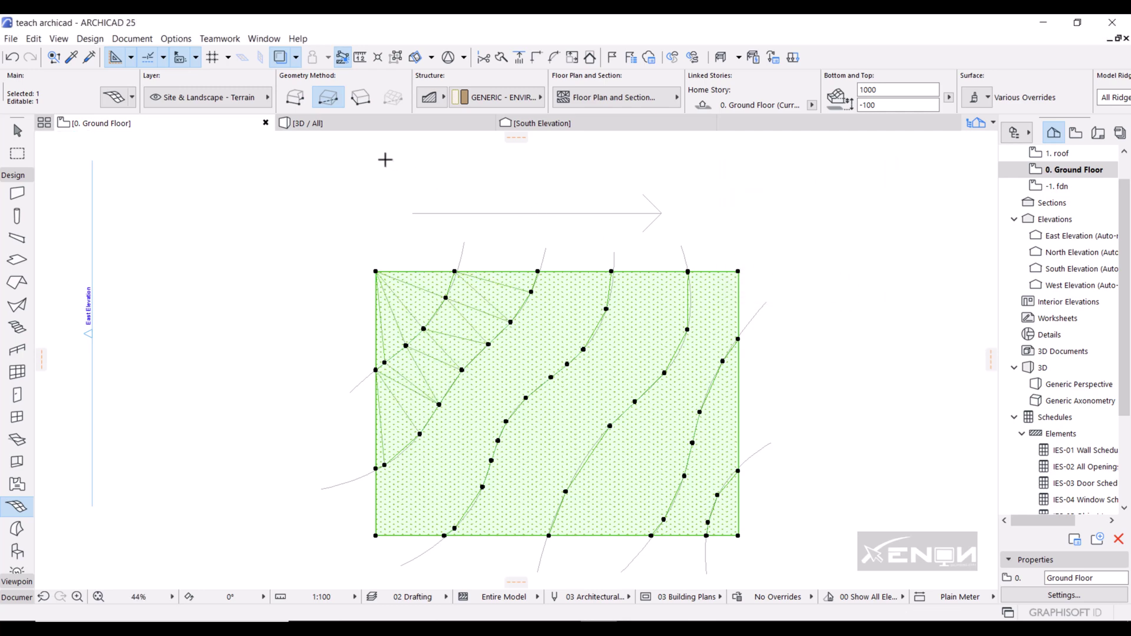
pyautogui.moveTo(349, 126)
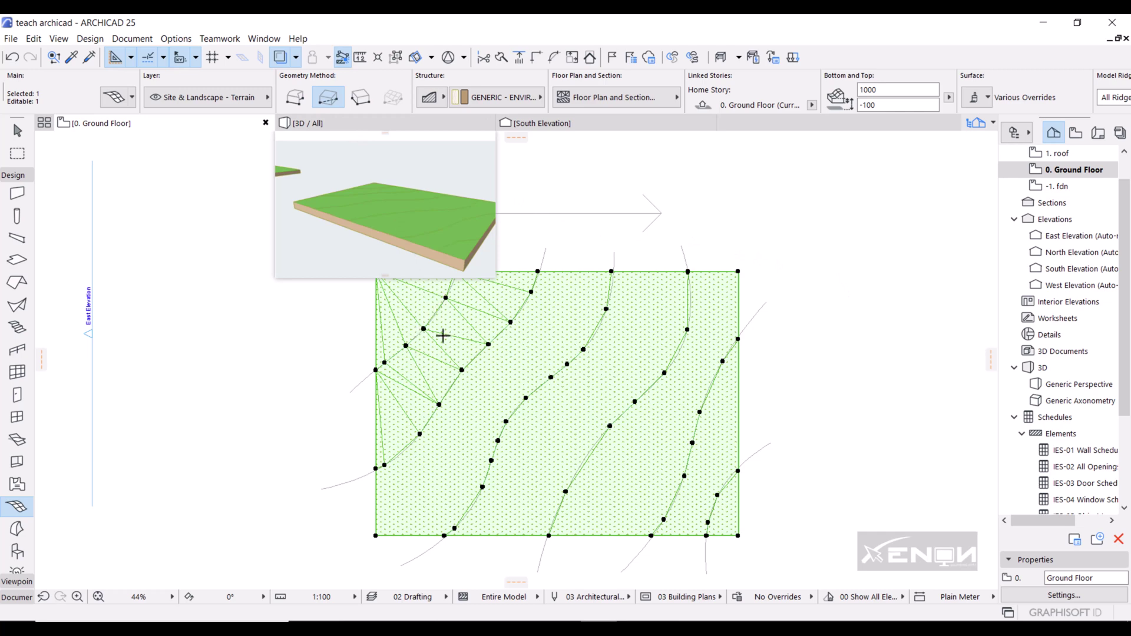
pyautogui.click(356, 123)
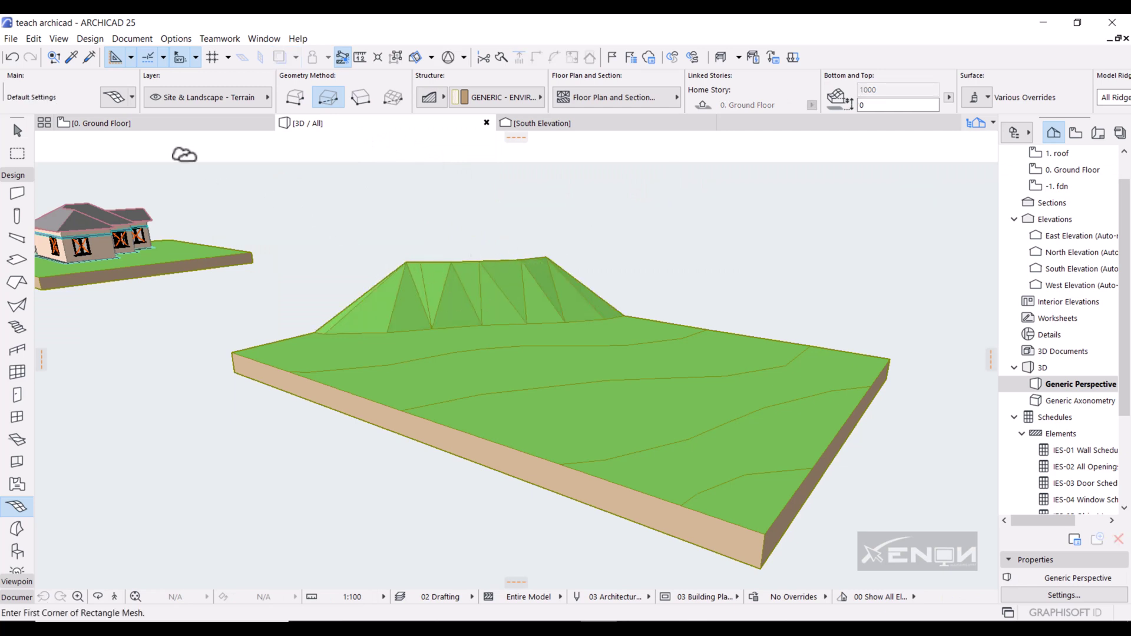
# Step: On the floor plan, elevate the whole second contour, and elevate the third contour to 2000, applied to all its points
pyautogui.click(179, 124)
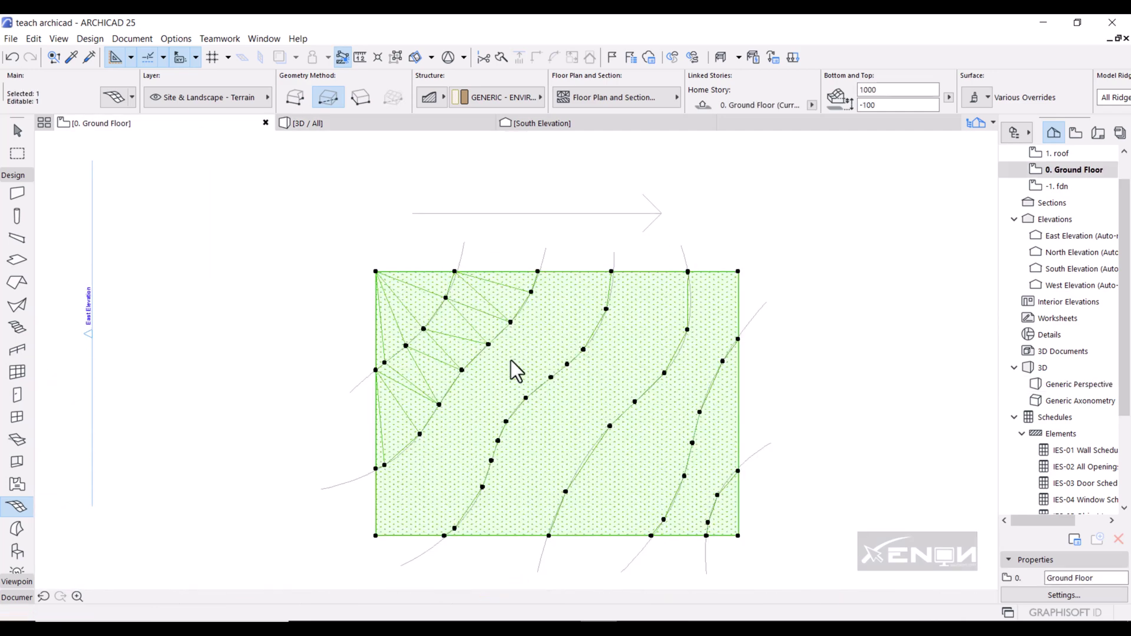
pyautogui.click(488, 343)
pyautogui.click(574, 414)
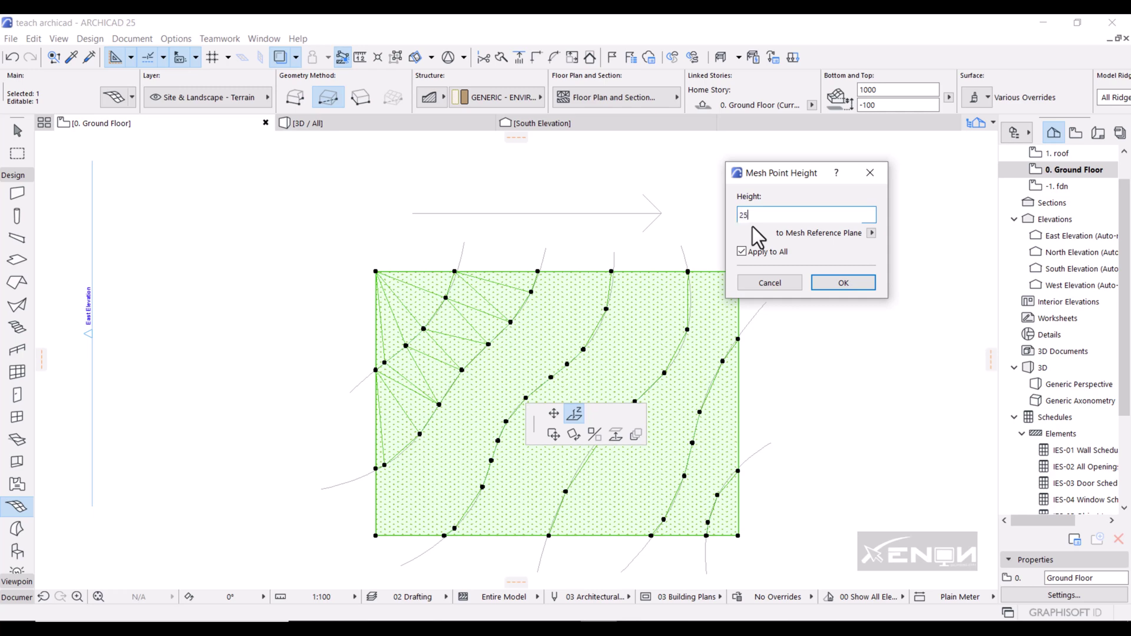
pyautogui.click(845, 285)
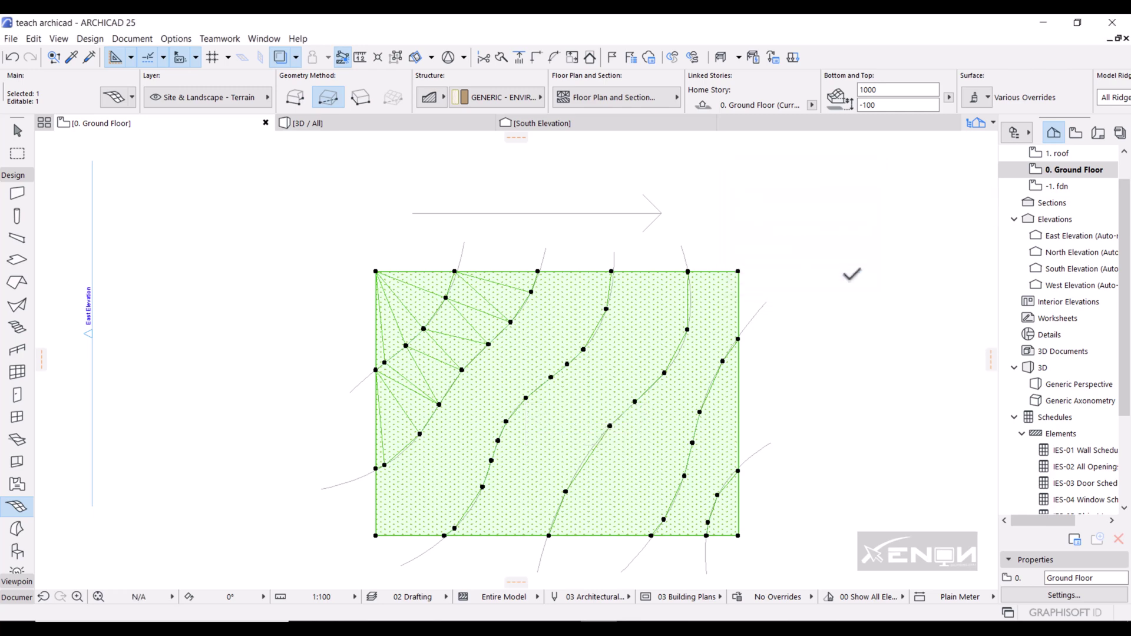
pyautogui.click(552, 375)
pyautogui.click(574, 358)
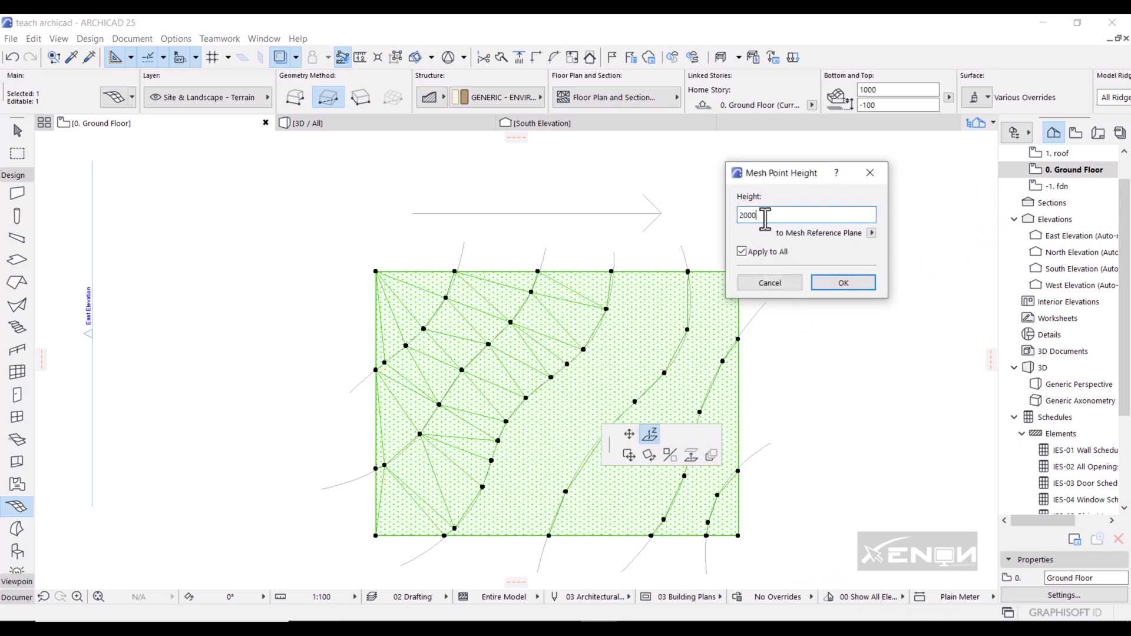
pyautogui.click(823, 283)
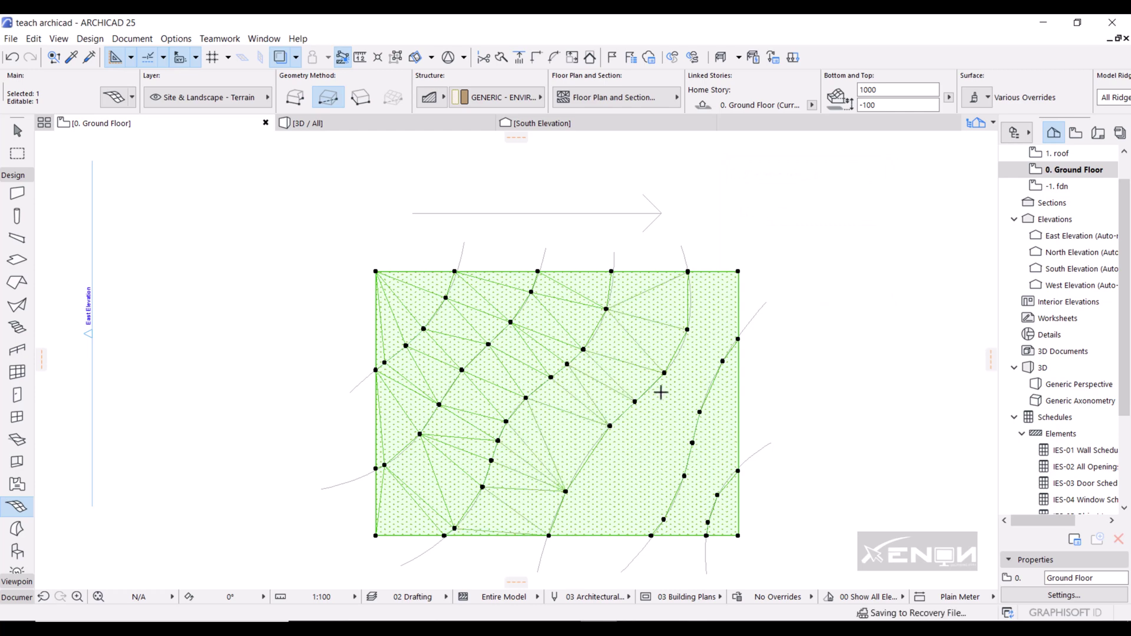
# Step: Elevate the fourth contour to 1500 and the fifth contour to 1000, applying each height to all its points
pyautogui.click(610, 425)
pyautogui.click(701, 485)
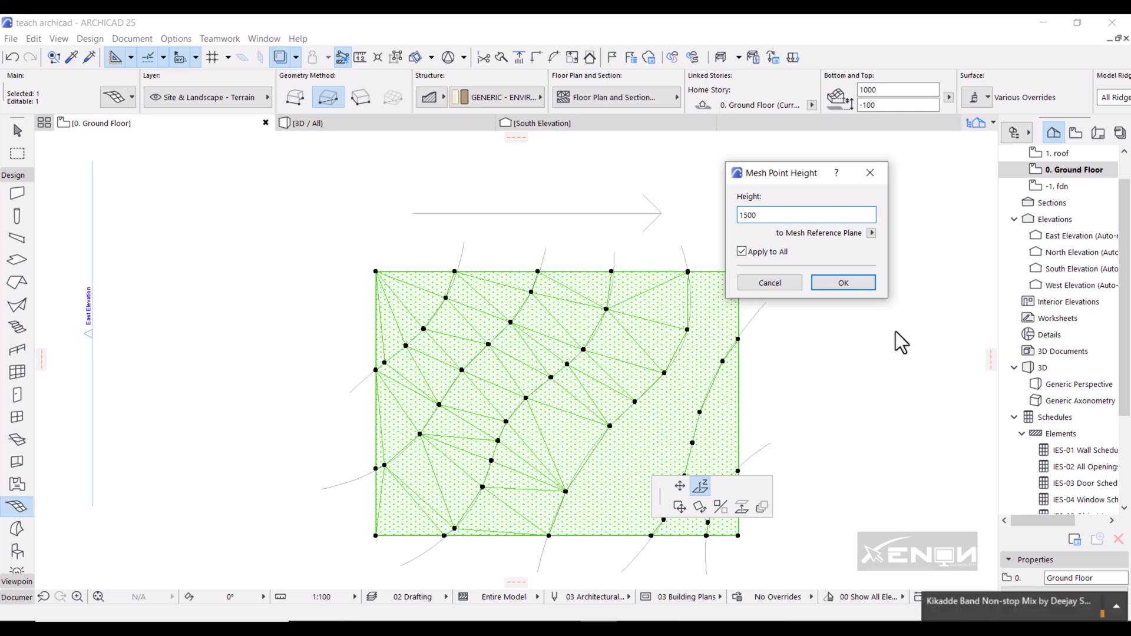
pyautogui.click(840, 284)
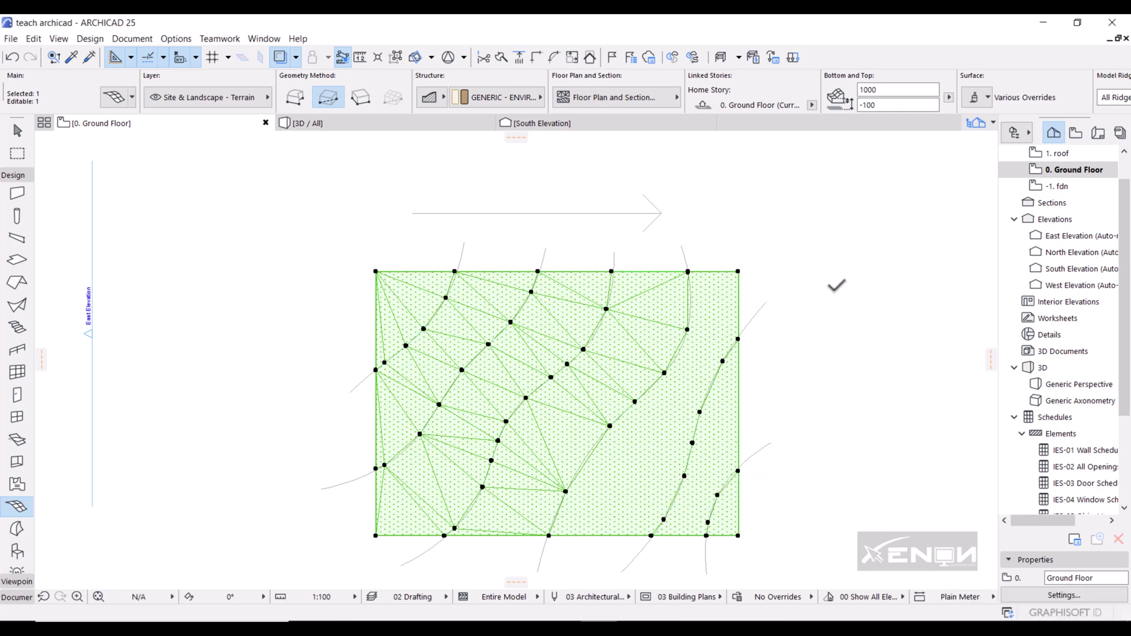
pyautogui.click(700, 411)
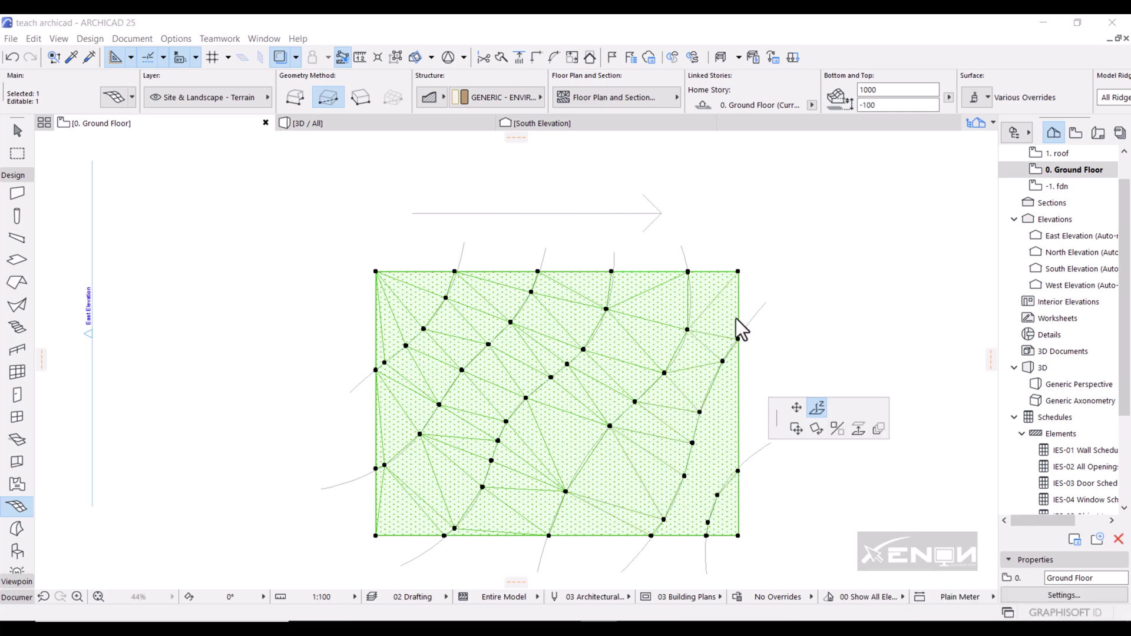
pyautogui.click(737, 321)
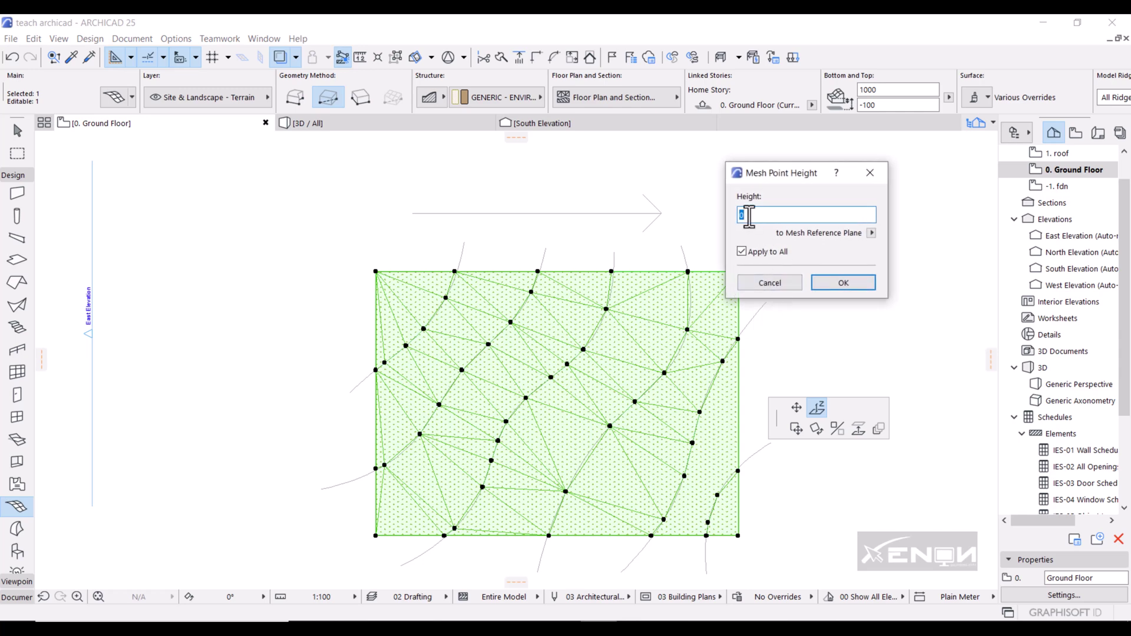
pyautogui.write('1000')
pyautogui.click(826, 283)
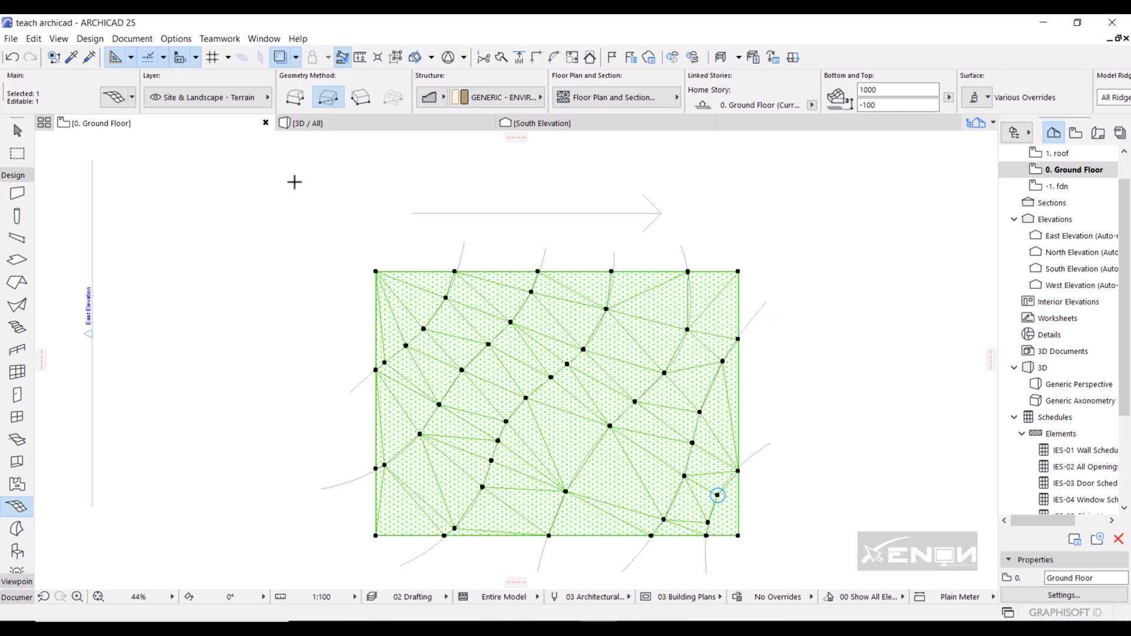
# Step: Examine the elevated contour mesh in the 3D view from several sides, checking its slope and its edges
pyautogui.click(348, 123)
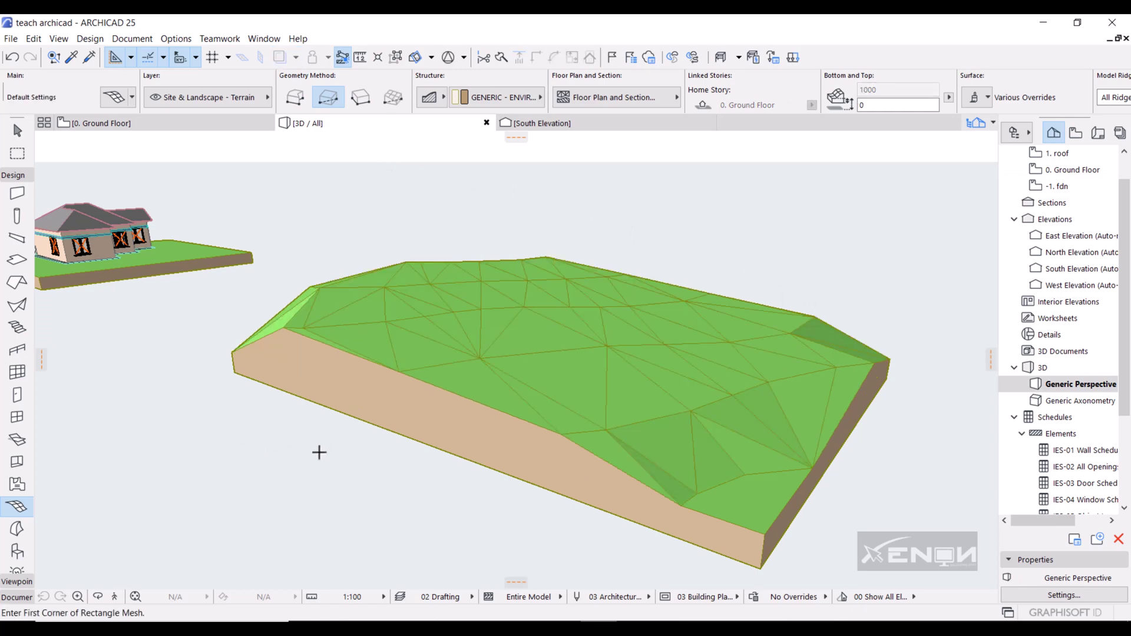
pyautogui.keyDown('shift'); pyautogui.moveTo(313, 447); pyautogui.dragTo(487, 414, button='middle'); pyautogui.keyUp('shift')
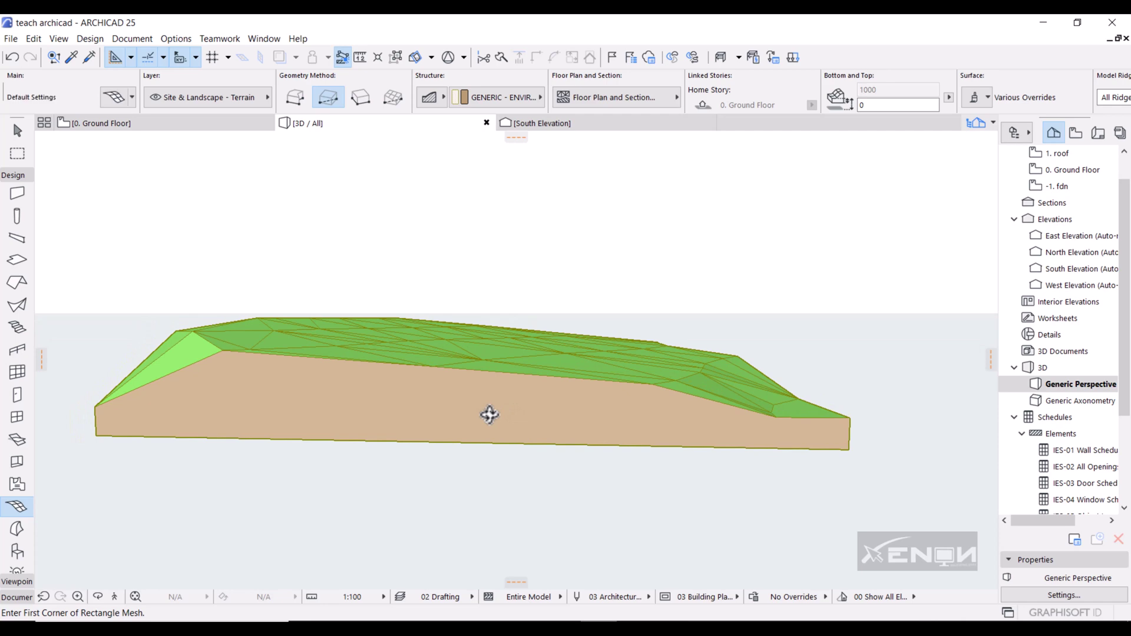
pyautogui.keyDown('shift'); pyautogui.click(149, 390); pyautogui.keyUp('shift')
pyautogui.keyDown('shift'); pyautogui.moveTo(150, 390); pyautogui.dragTo(473, 471, button='middle'); pyautogui.keyUp('shift')
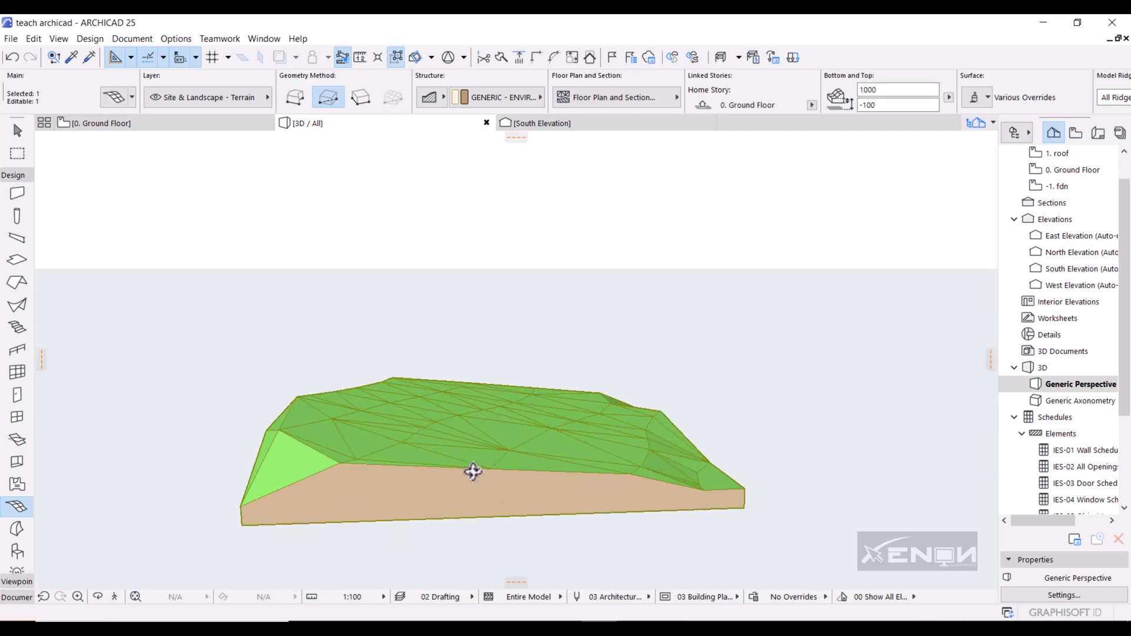
pyautogui.keyDown('shift'); pyautogui.moveTo(525, 497); pyautogui.dragTo(752, 460, button='middle'); pyautogui.keyUp('shift')
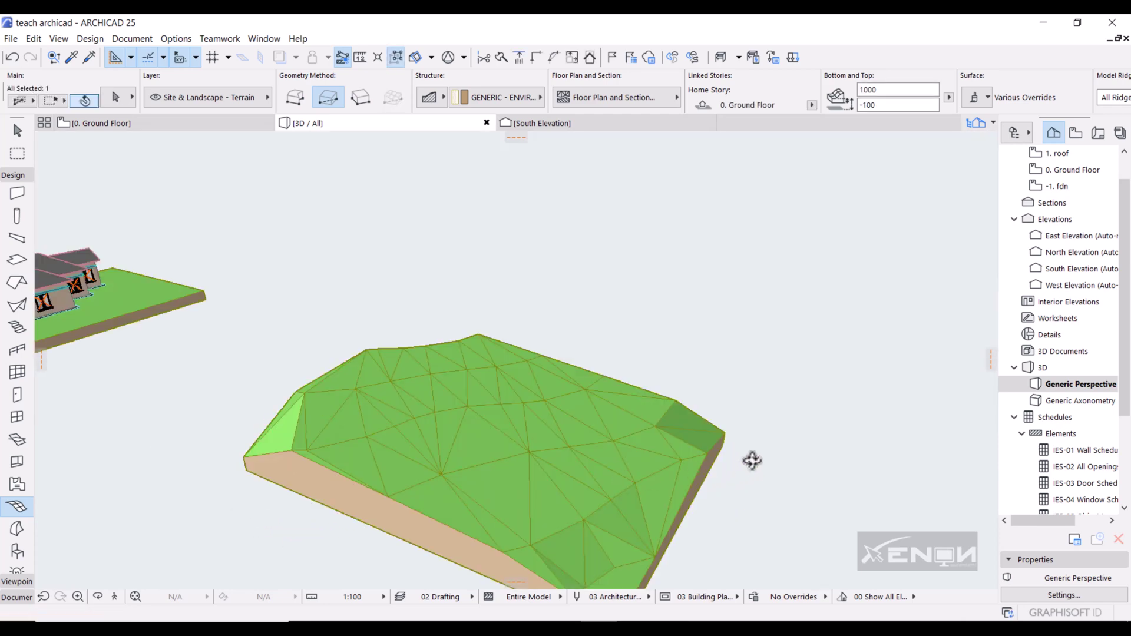
pyautogui.keyDown('shift'); pyautogui.moveTo(715, 512); pyautogui.dragTo(671, 494, button='middle'); pyautogui.keyUp('shift')
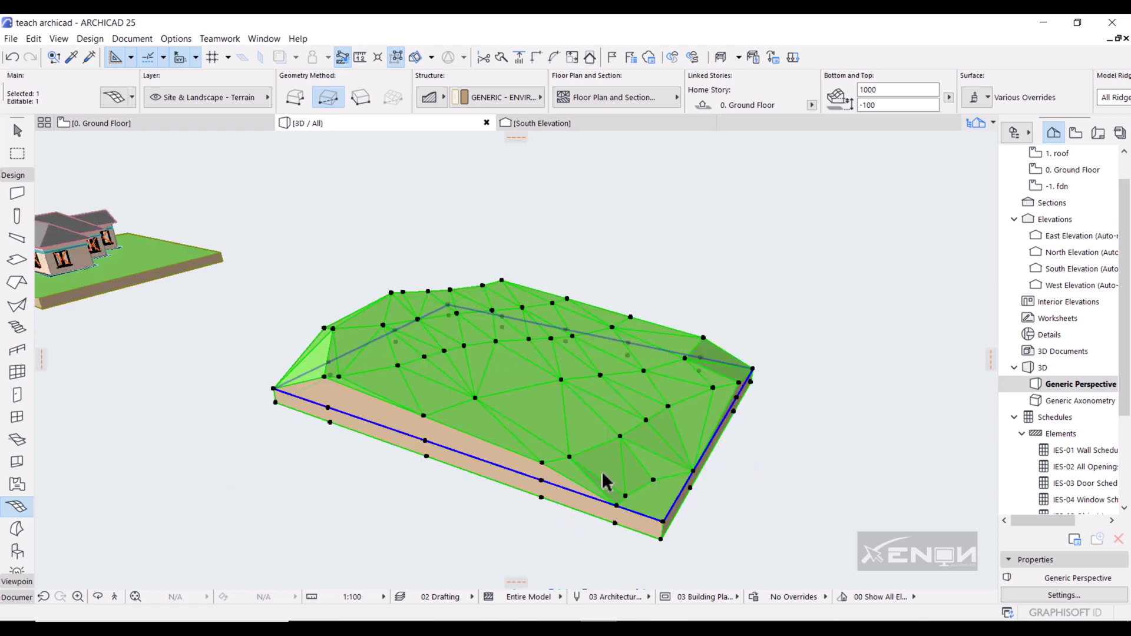
pyautogui.keyDown('shift'); pyautogui.moveTo(607, 481); pyautogui.dragTo(669, 440, button='middle'); pyautogui.keyUp('shift')
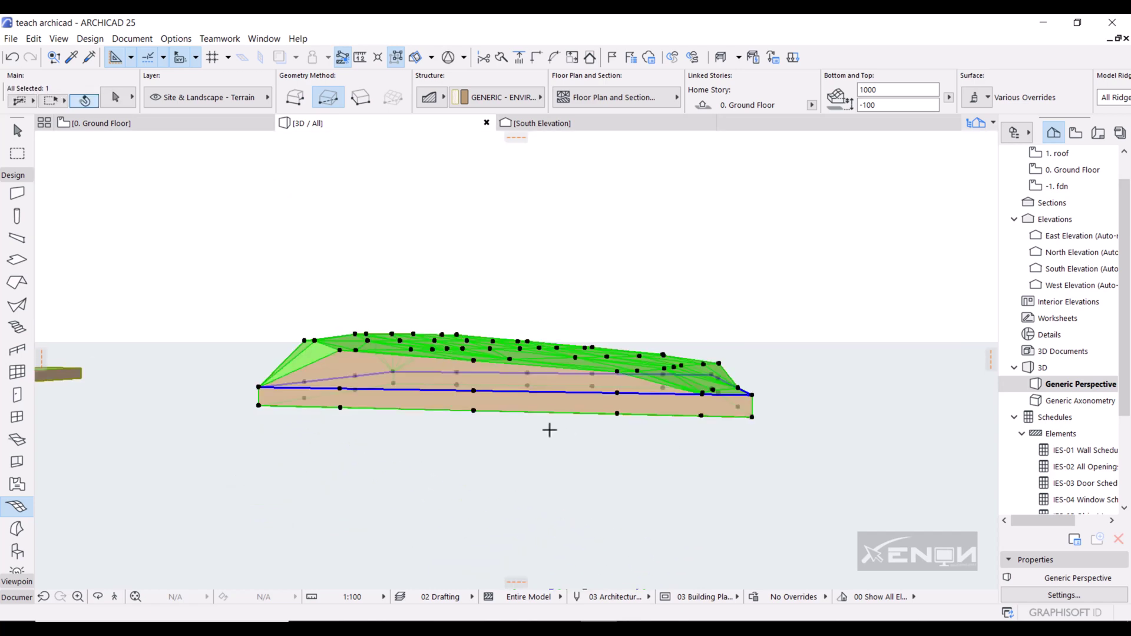
pyautogui.press('Escape')
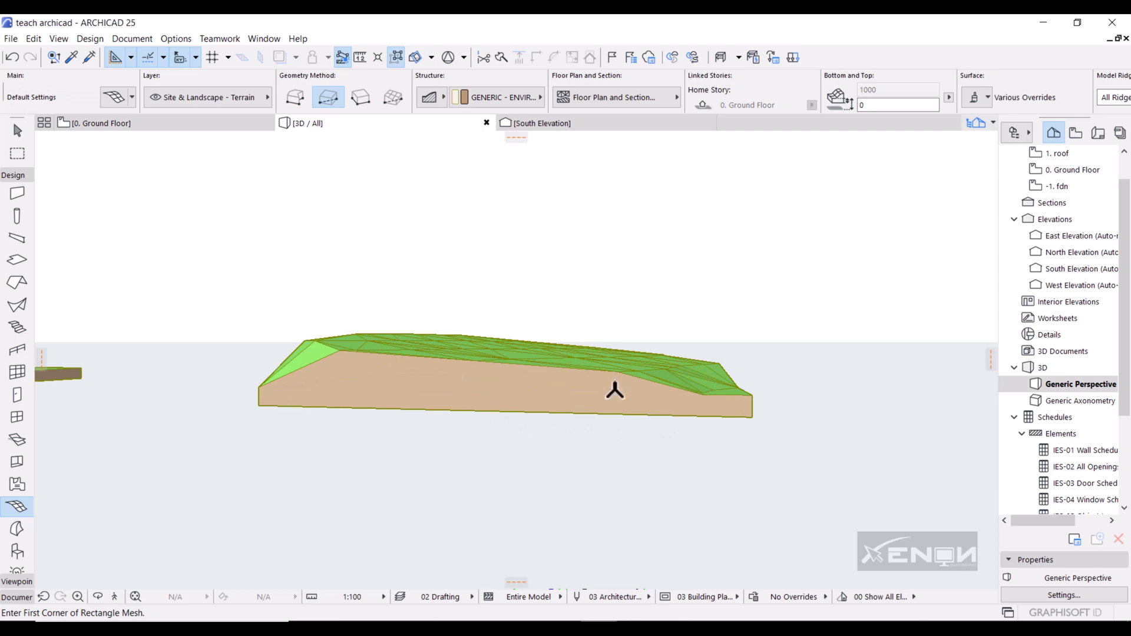
pyautogui.moveTo(648, 401)
pyautogui.keyDown('shift'); pyautogui.mouseDown(button='middle')
pyautogui.moveTo(598, 406)
pyautogui.moveTo(652, 397)
pyautogui.moveTo(596, 345)
pyautogui.mouseUp(button='middle'); pyautogui.keyUp('shift')
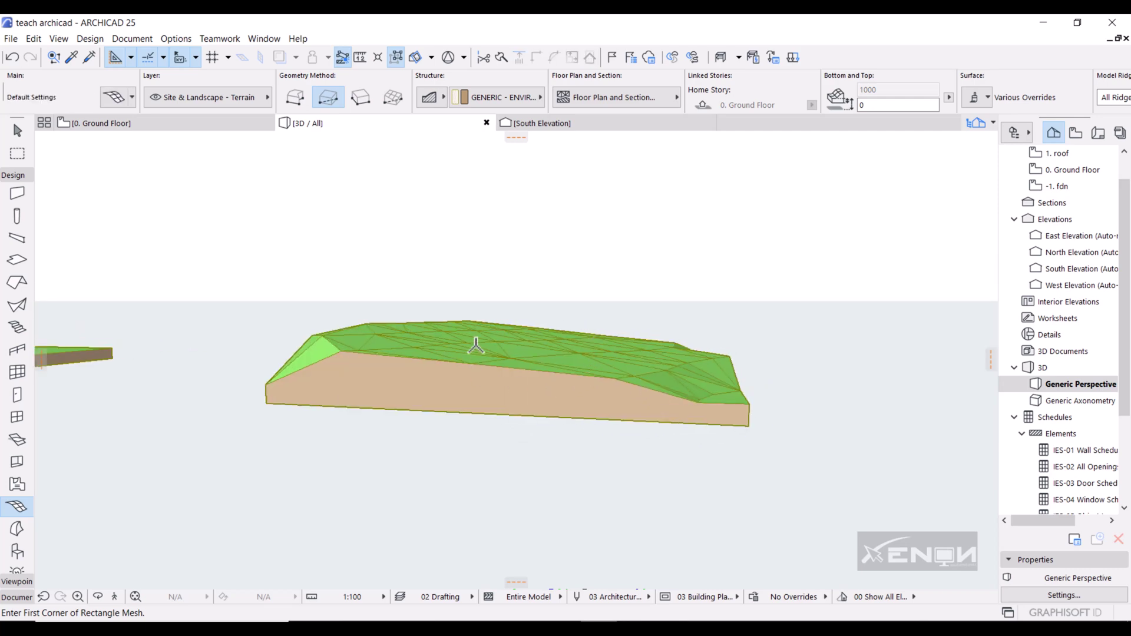